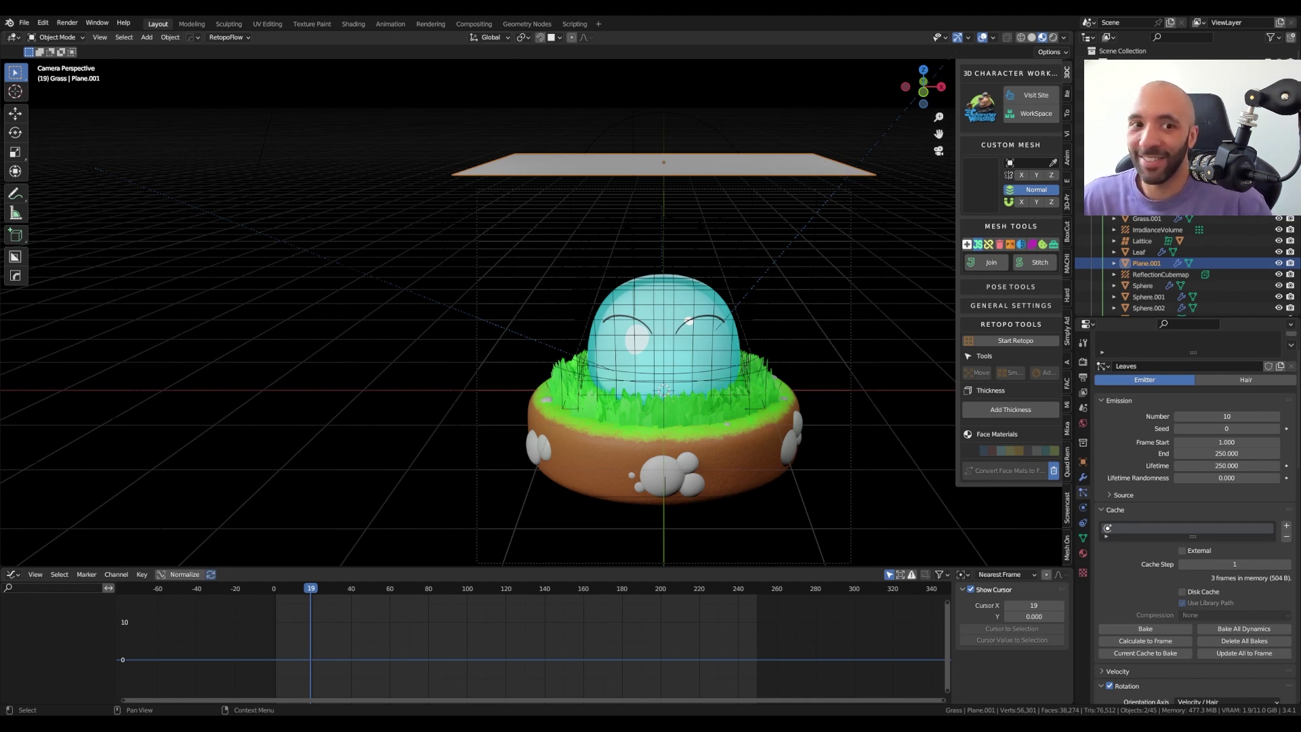
# Rewind to frame 0 and play the animation so leaves fall from the overhead plane
pyautogui.scroll(-2, 474, 312)
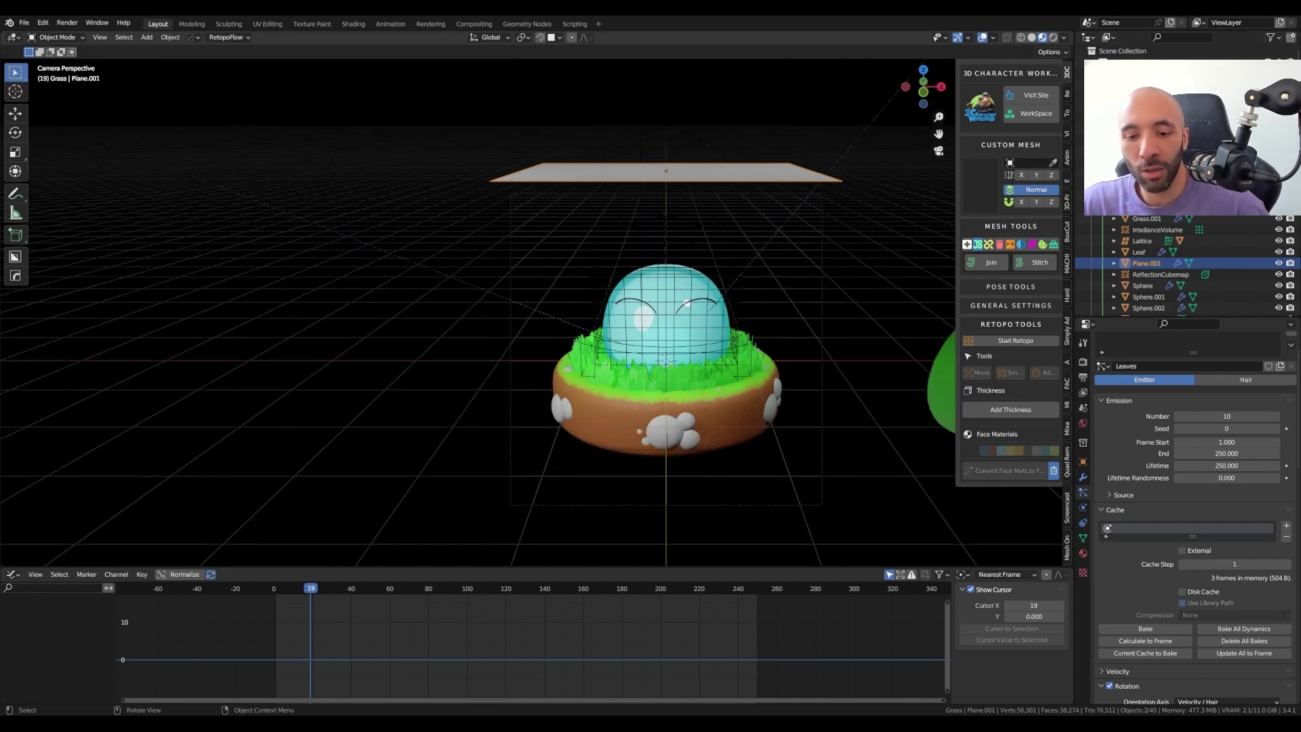
pyautogui.keyDown('shift'); pyautogui.moveTo(667, 359); pyautogui.dragTo(610, 325, button='middle'); pyautogui.keyUp('shift')
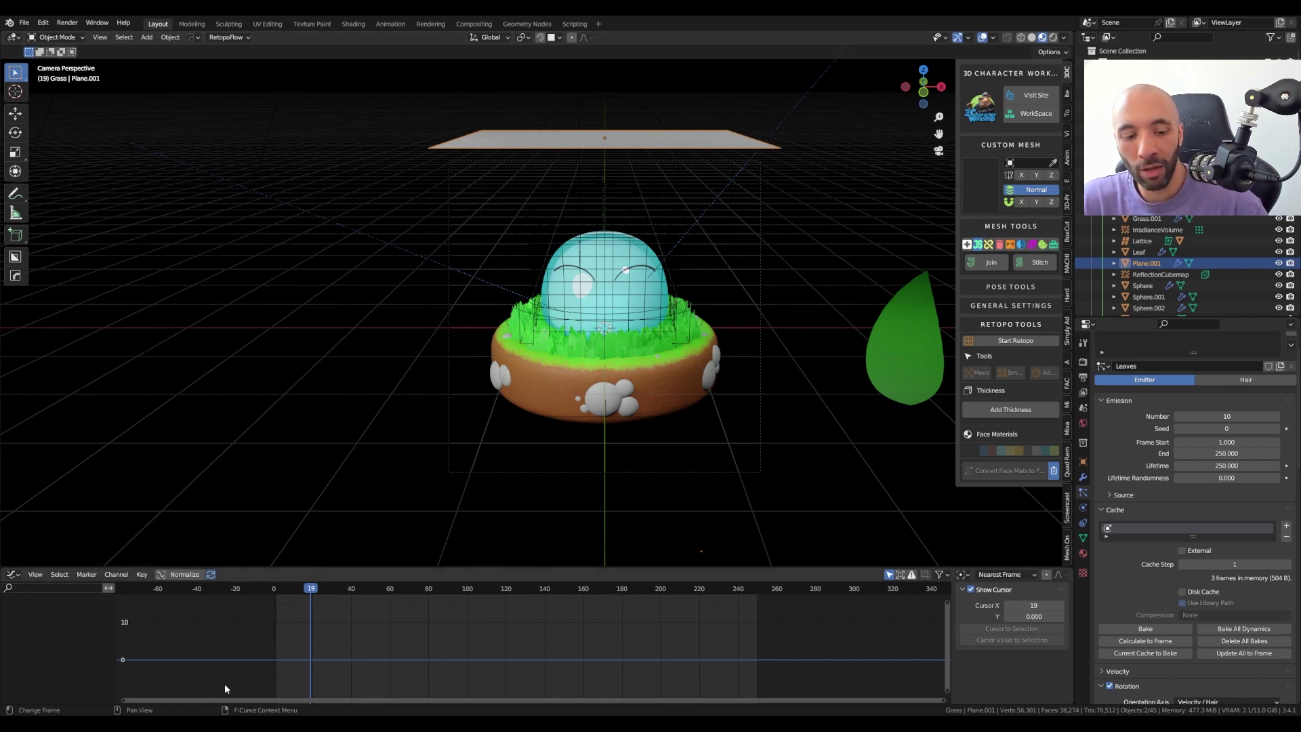
pyautogui.moveTo(296, 584); pyautogui.dragTo(278, 591)
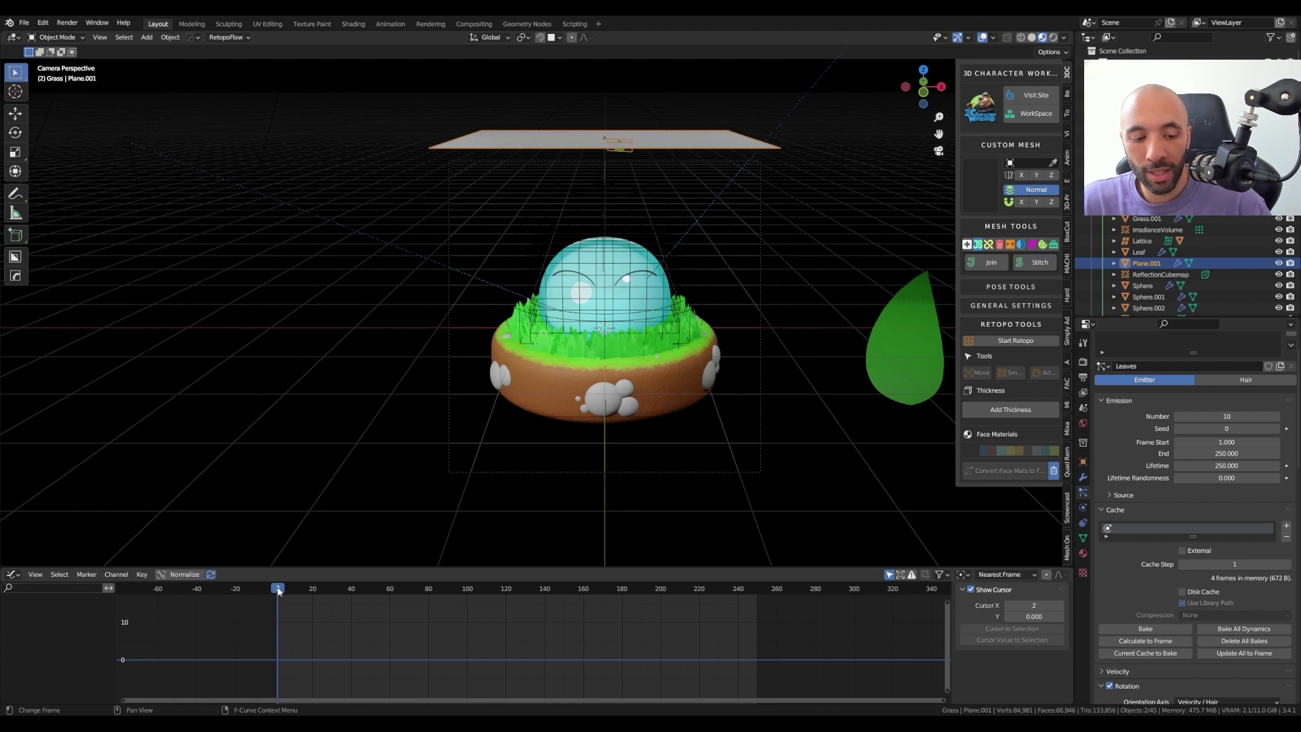
pyautogui.press('space')
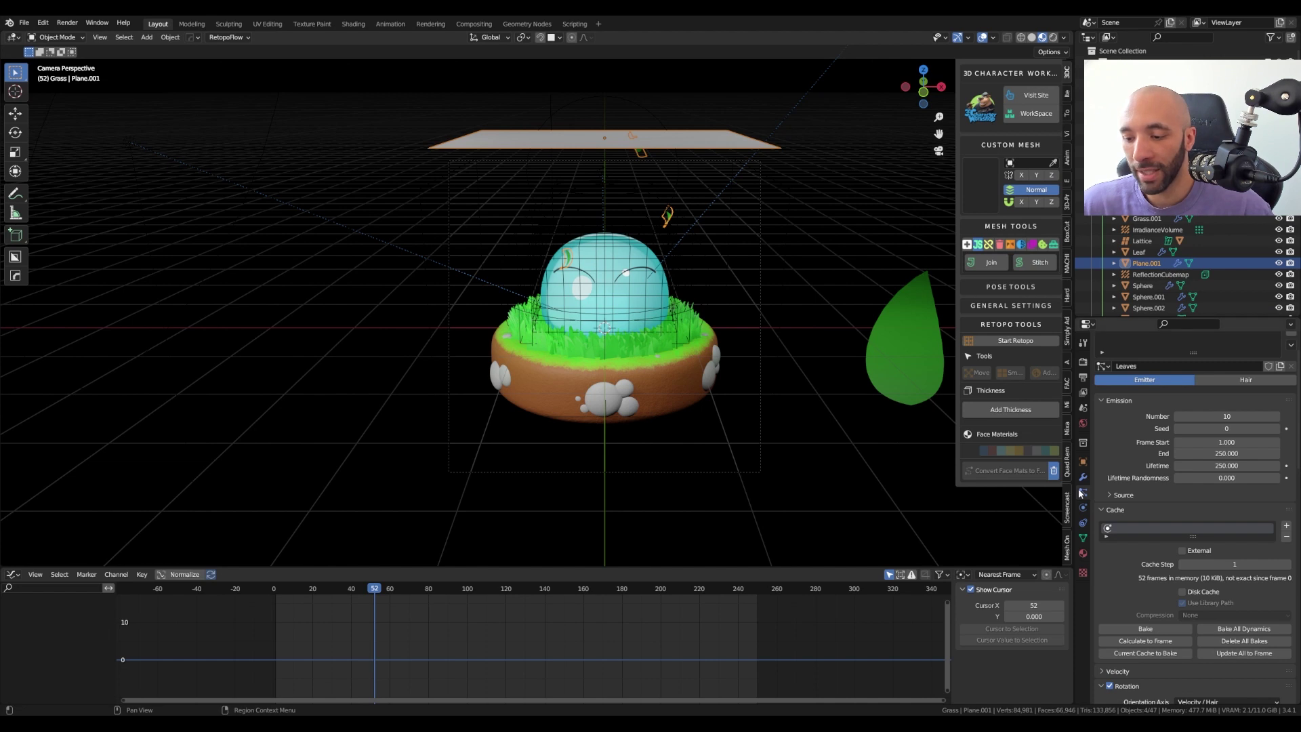
# Rename the particle cache to 'Leaves' and bake the simulation
pyautogui.doubleClick(1161, 530)
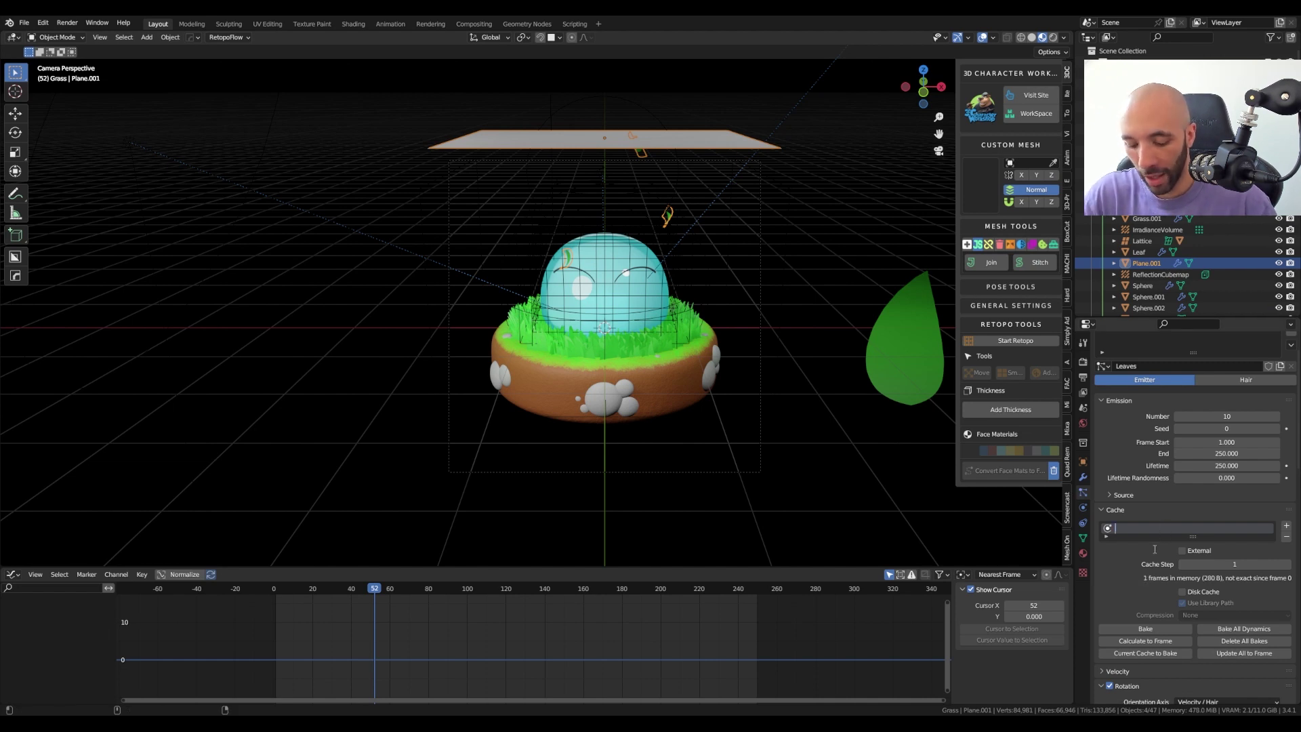
pyautogui.write('Leaves')
pyautogui.press('Return')
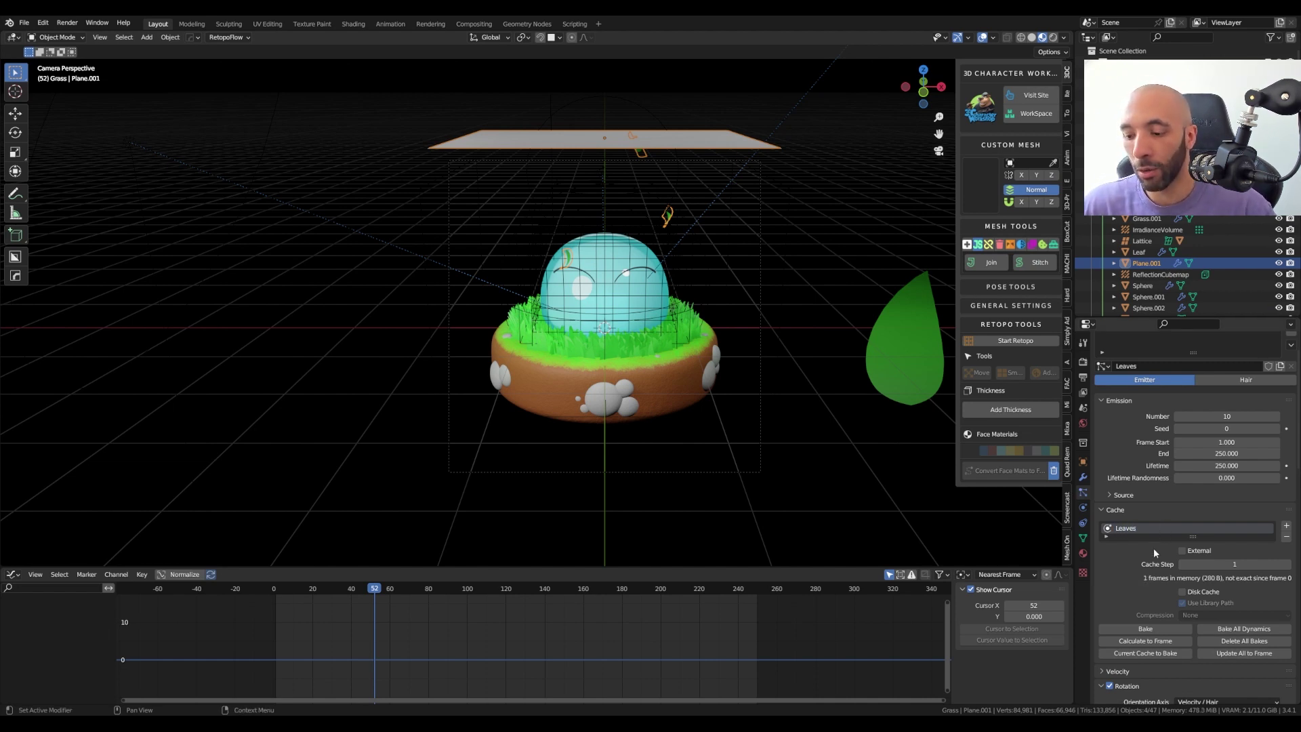
pyautogui.click(1143, 628)
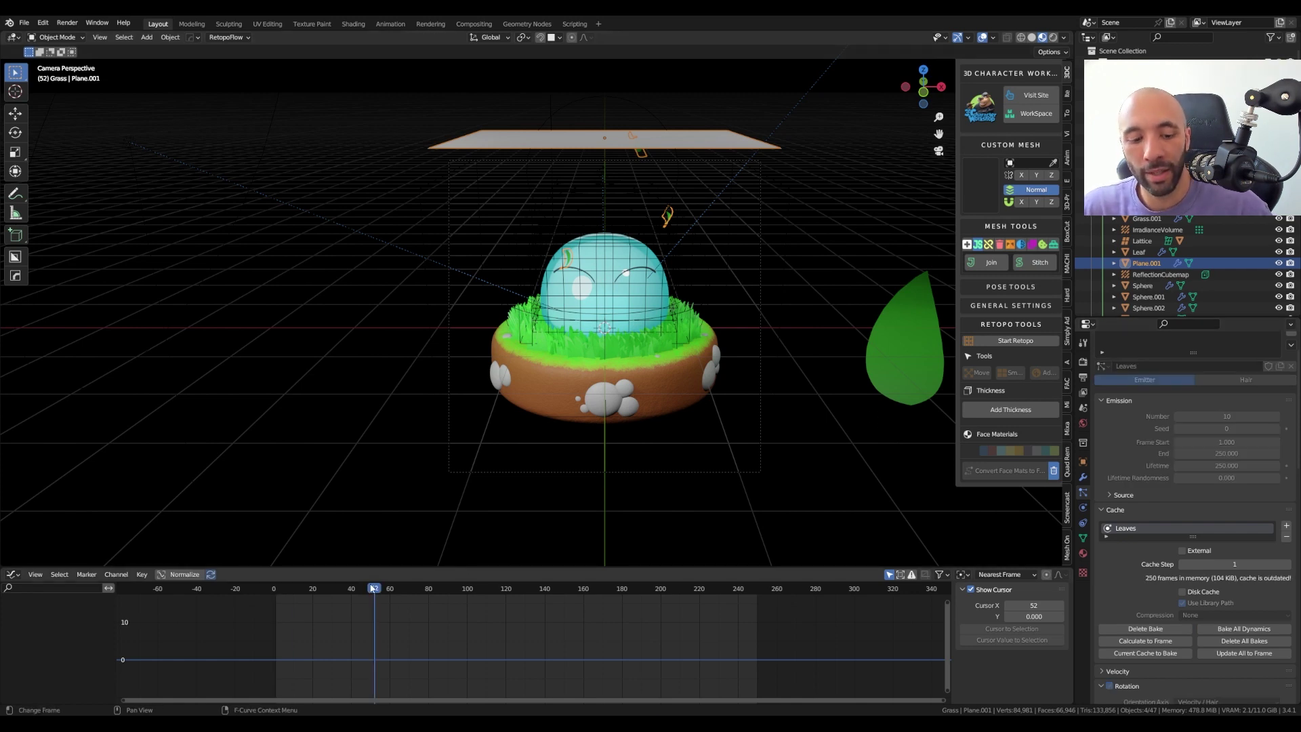
# Replay and scrub the baked animation to check the falling leaves around the island
pyautogui.moveTo(373, 588); pyautogui.dragTo(276, 588)
pyautogui.press('space')
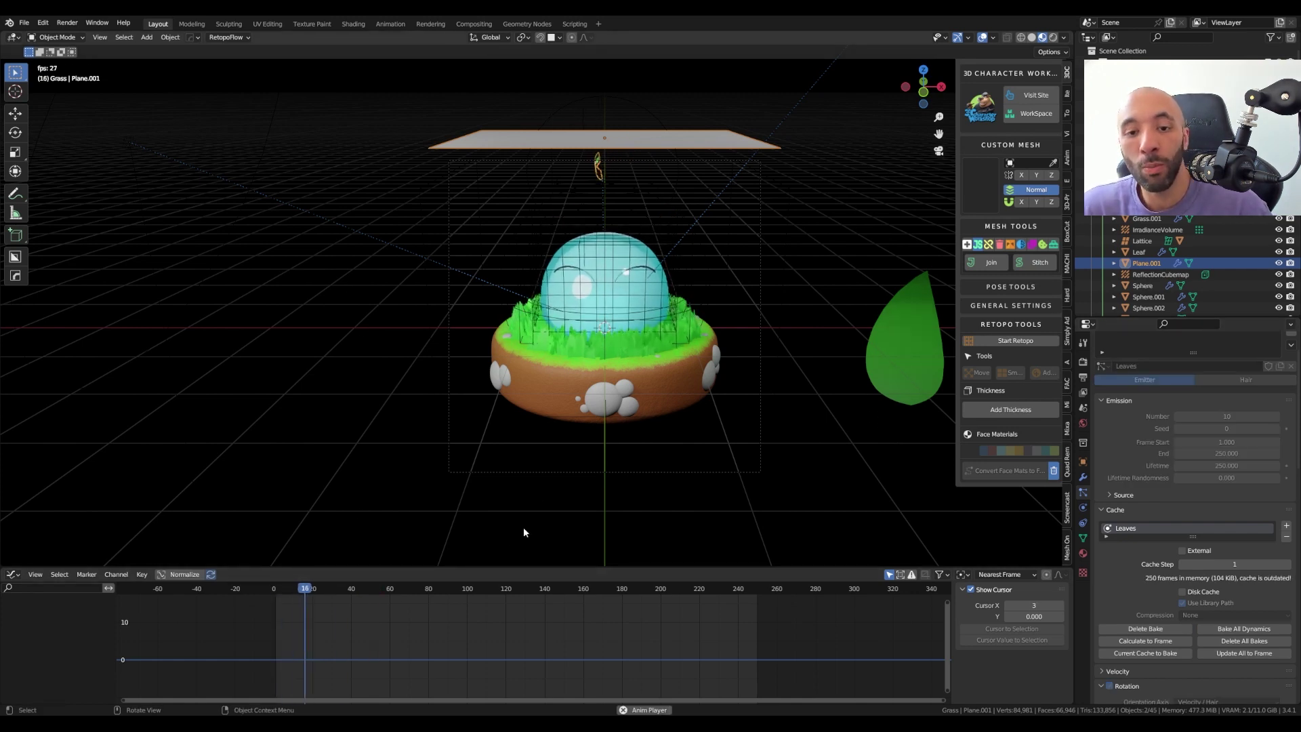
pyautogui.press('space')
pyautogui.moveTo(352, 588)
pyautogui.mouseDown()
pyautogui.moveTo(567, 588)
pyautogui.moveTo(381, 576)
pyautogui.moveTo(602, 591)
pyautogui.mouseUp()
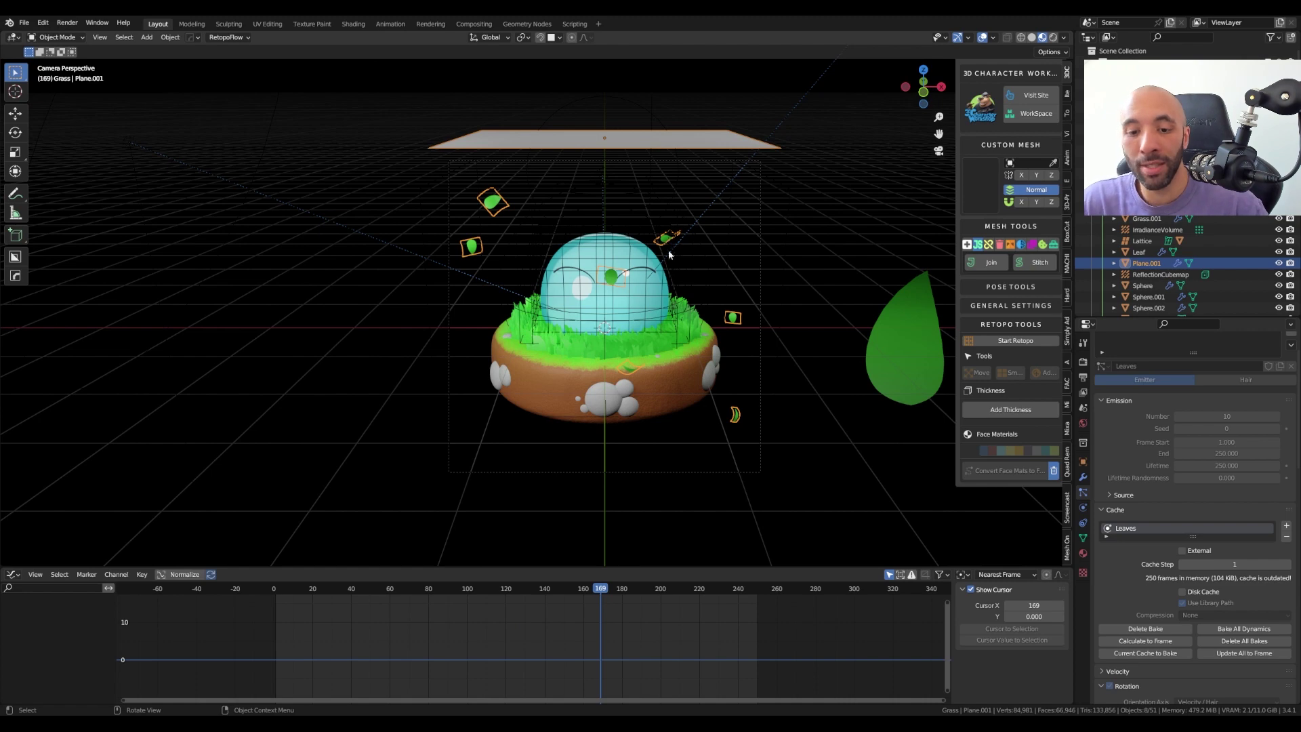
pyautogui.scroll(3, 657, 331)
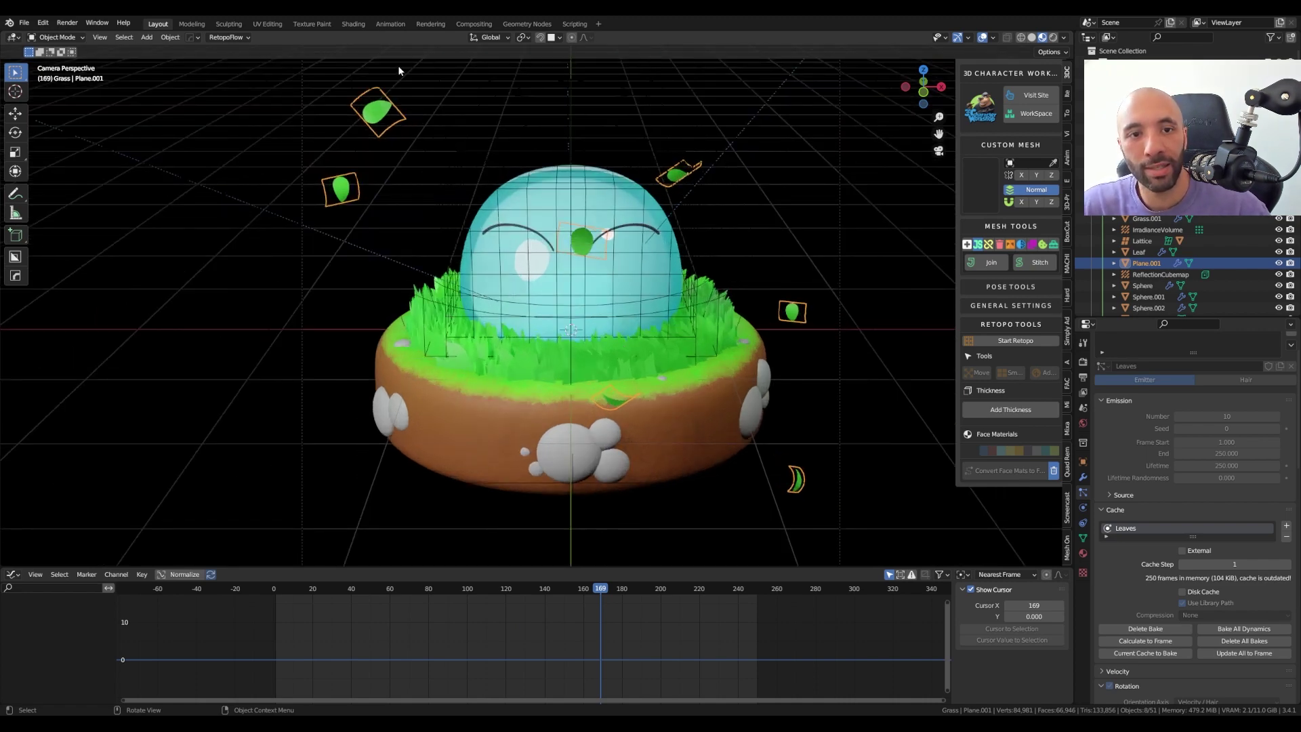
# Render frame 169 in the Rendering workspace and inspect the slime island with its leaves
pyautogui.click(431, 23)
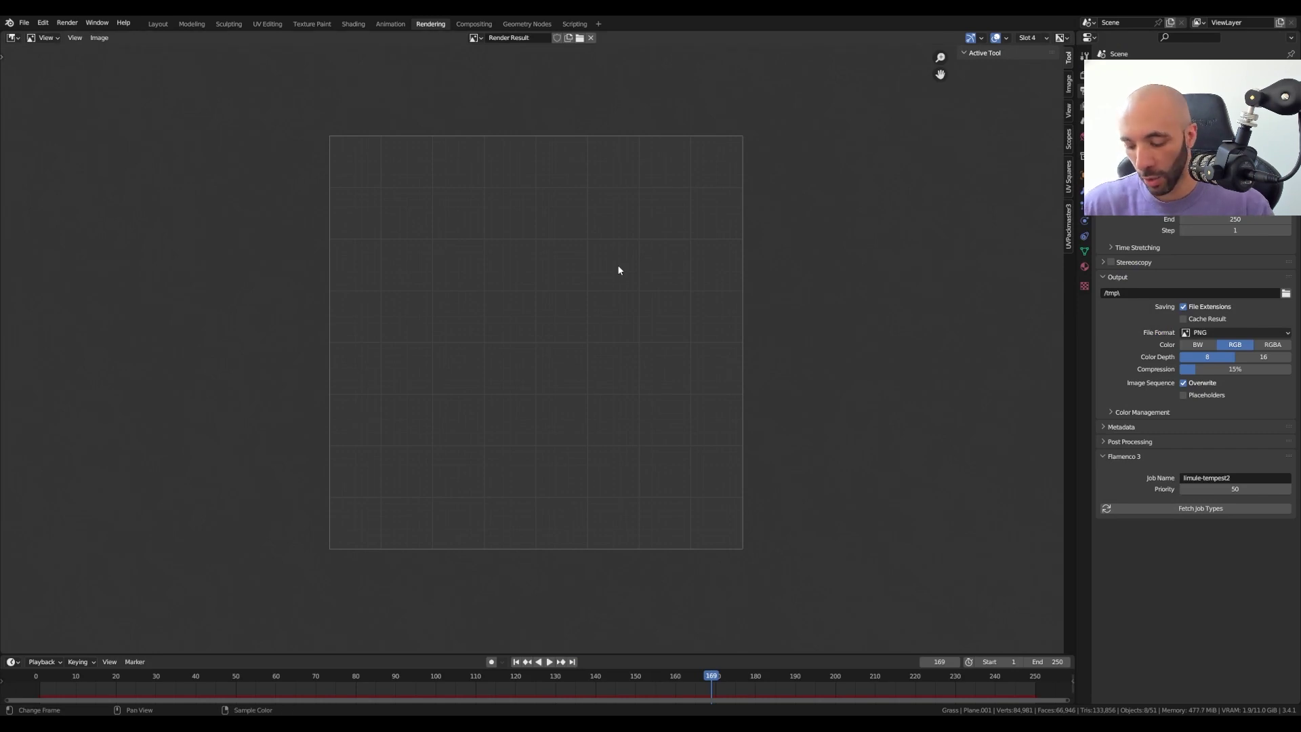
pyautogui.press('F12')
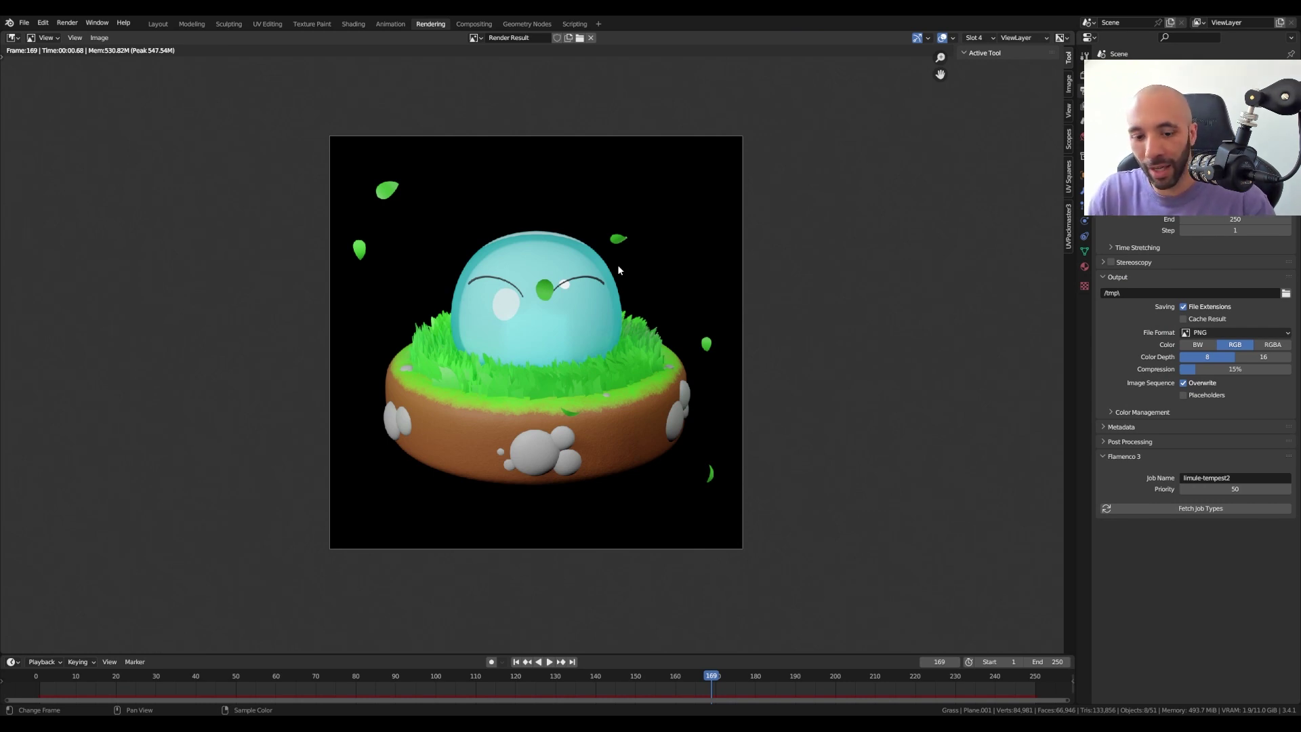
pyautogui.scroll(4, 603, 372)
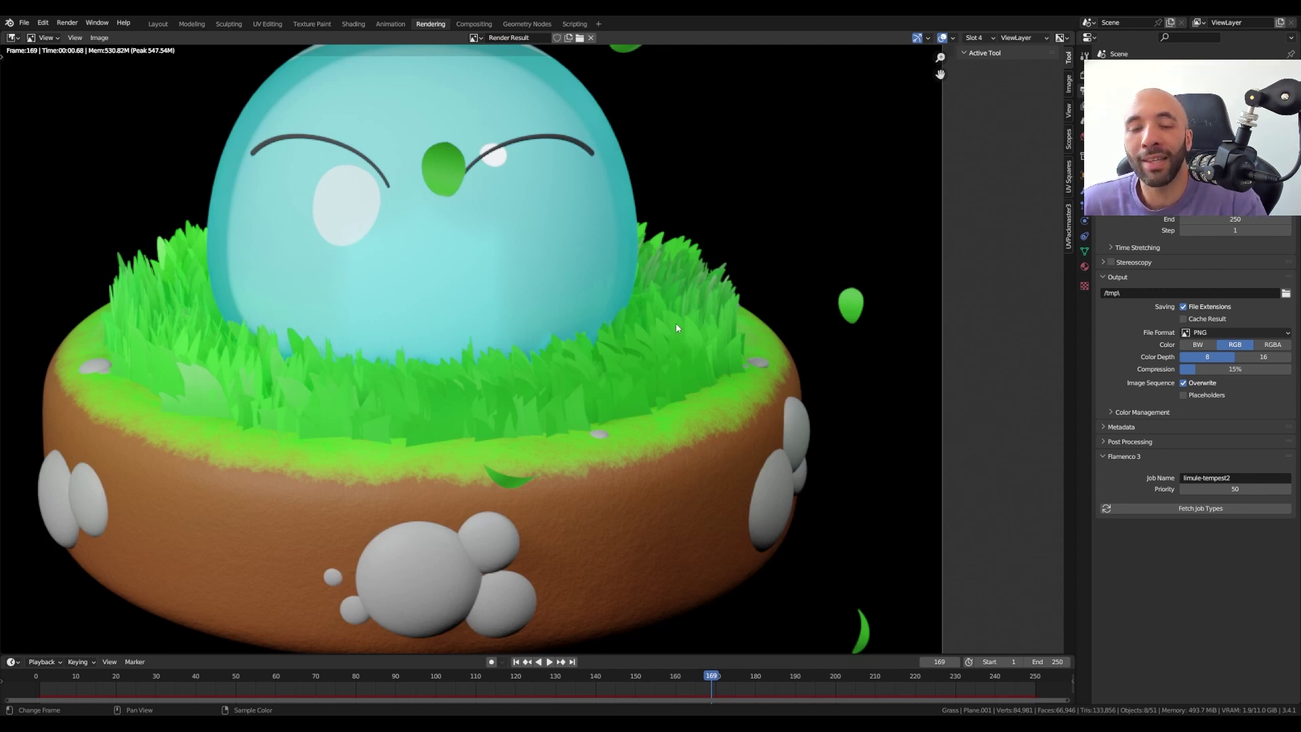
pyautogui.scroll(-4, 529, 324)
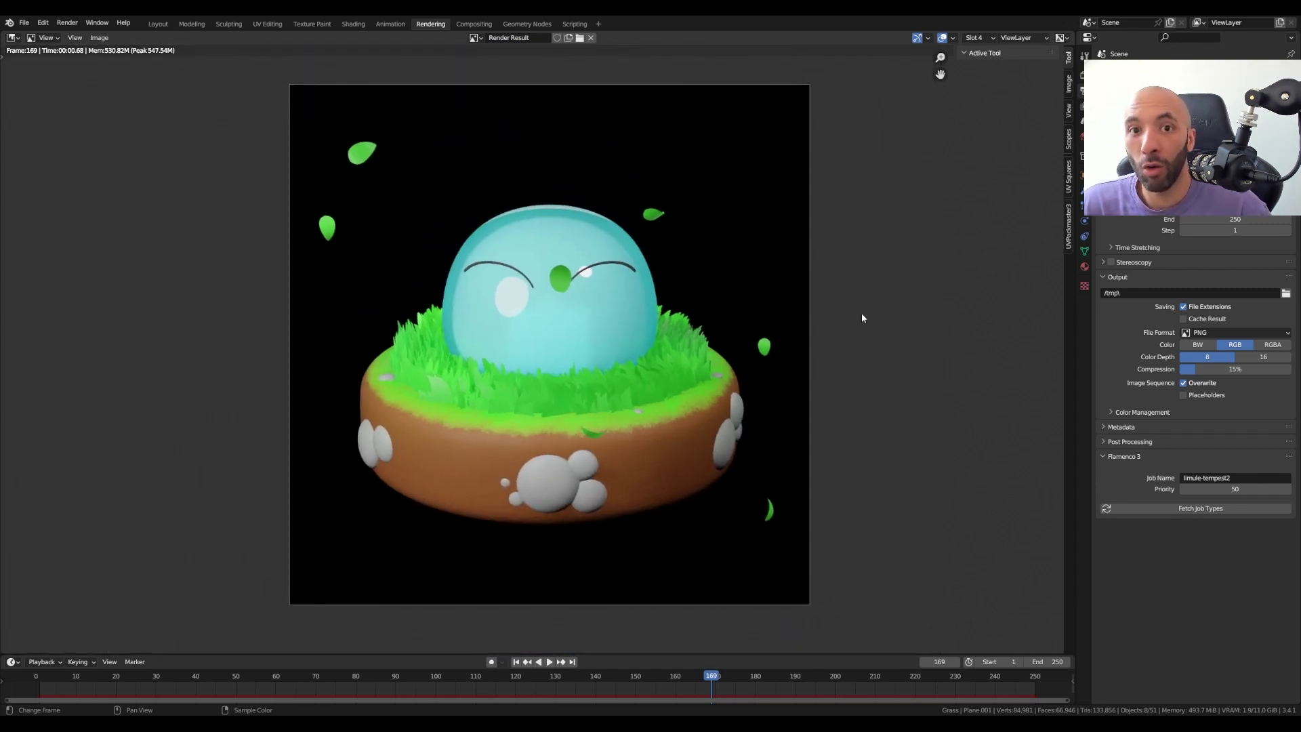
pyautogui.click(1082, 75)
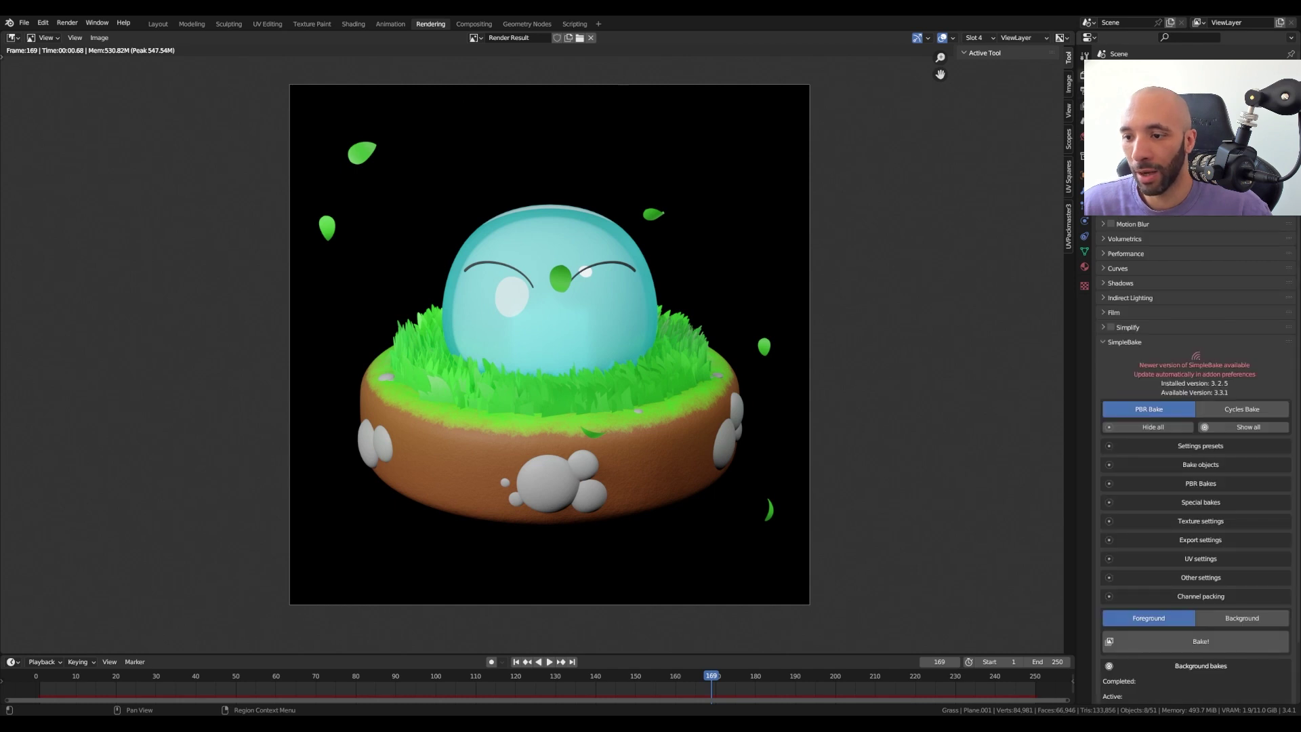
# Set the Shadows Cube Size to 1024 px in Render Properties
pyautogui.click(1118, 283)
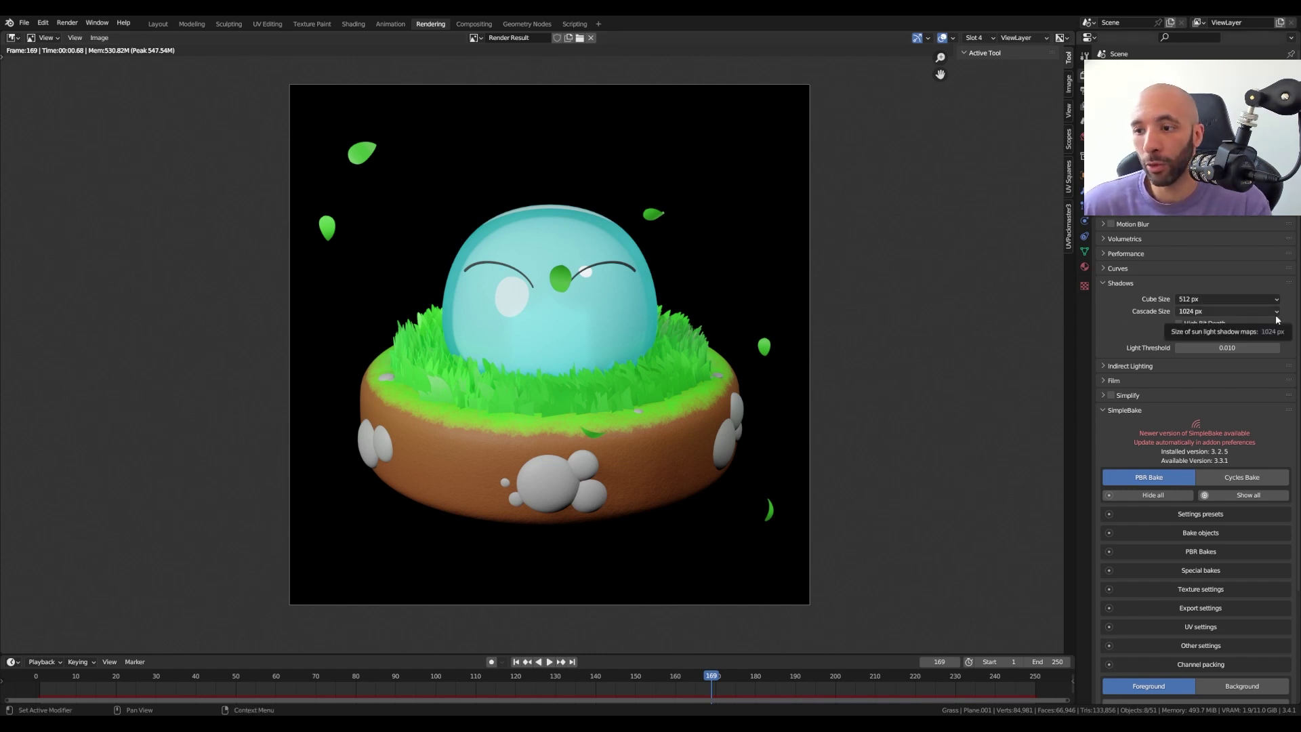
pyautogui.click(1195, 301)
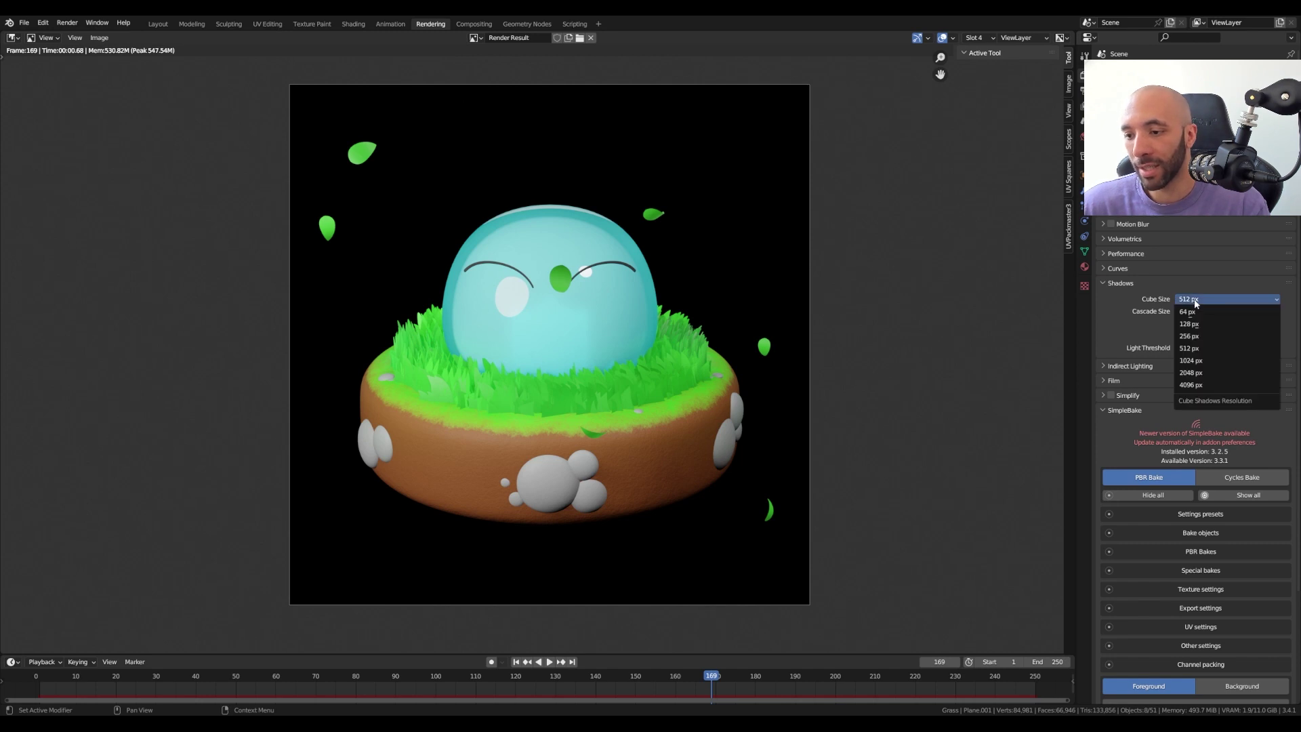
pyautogui.click(1205, 360)
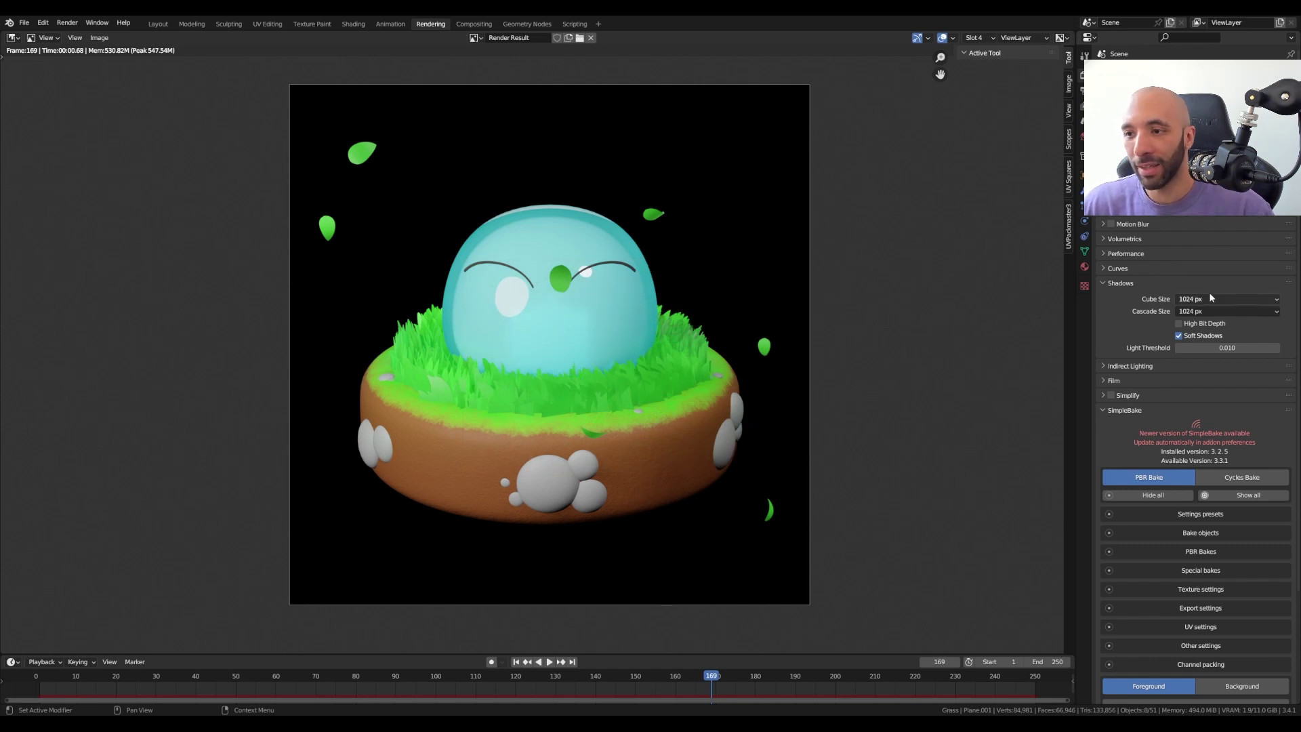
# Render frame 169 into an empty render slot with the 1024 px shadows
pyautogui.click(980, 39)
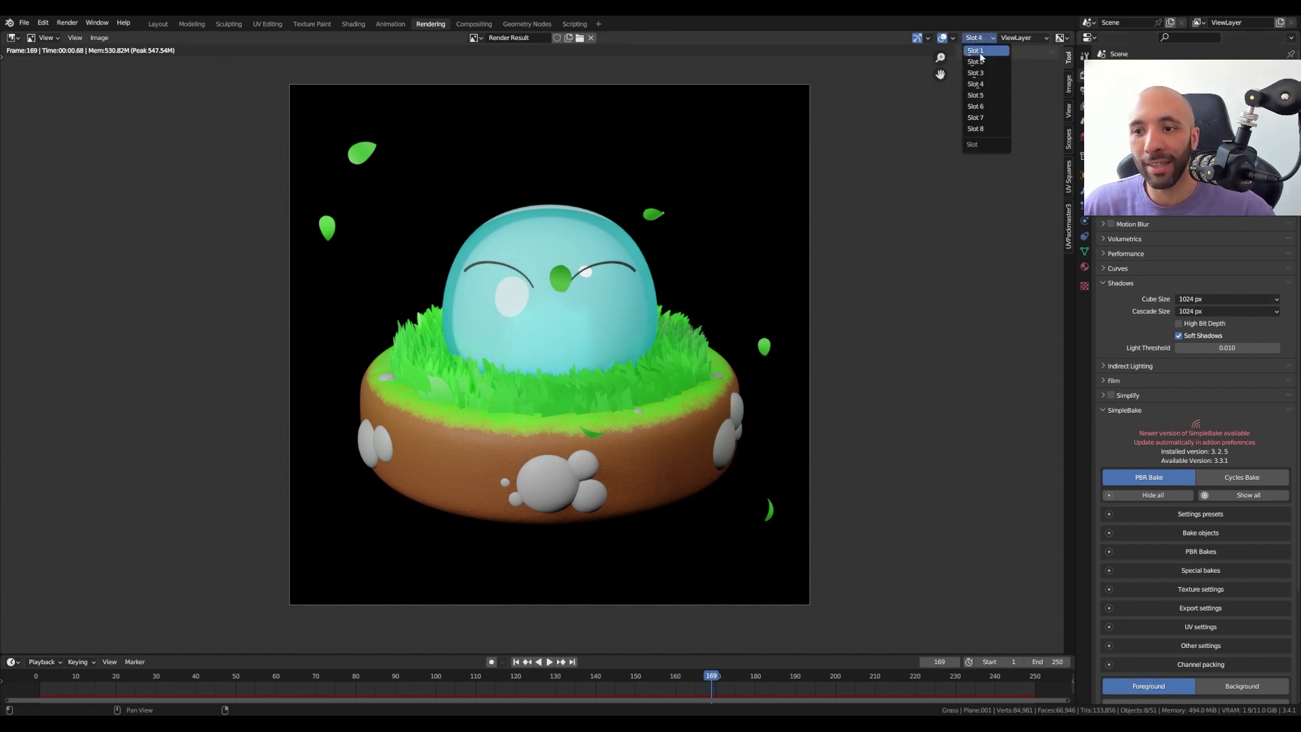
pyautogui.click(975, 109)
pyautogui.press('F12')
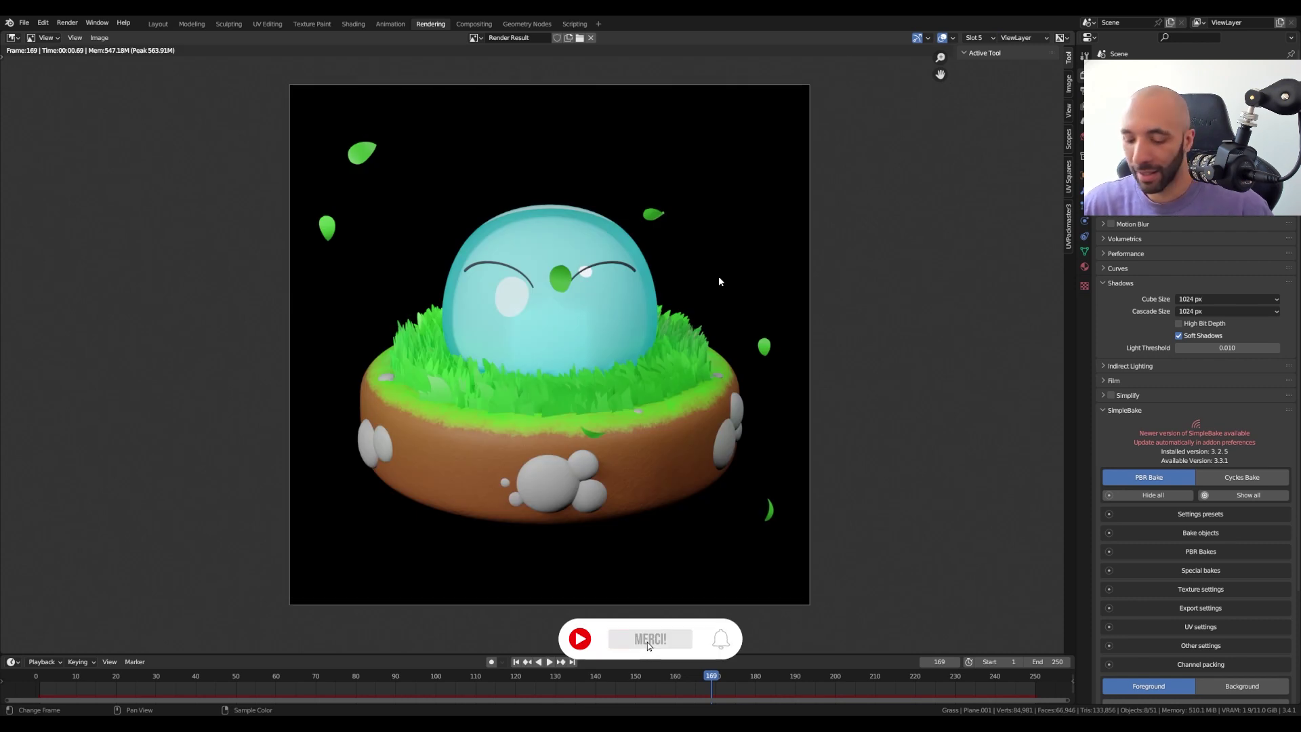
# Flip between the new and earlier render slots to compare the shadows
pyautogui.hotkey('alt', 'j')
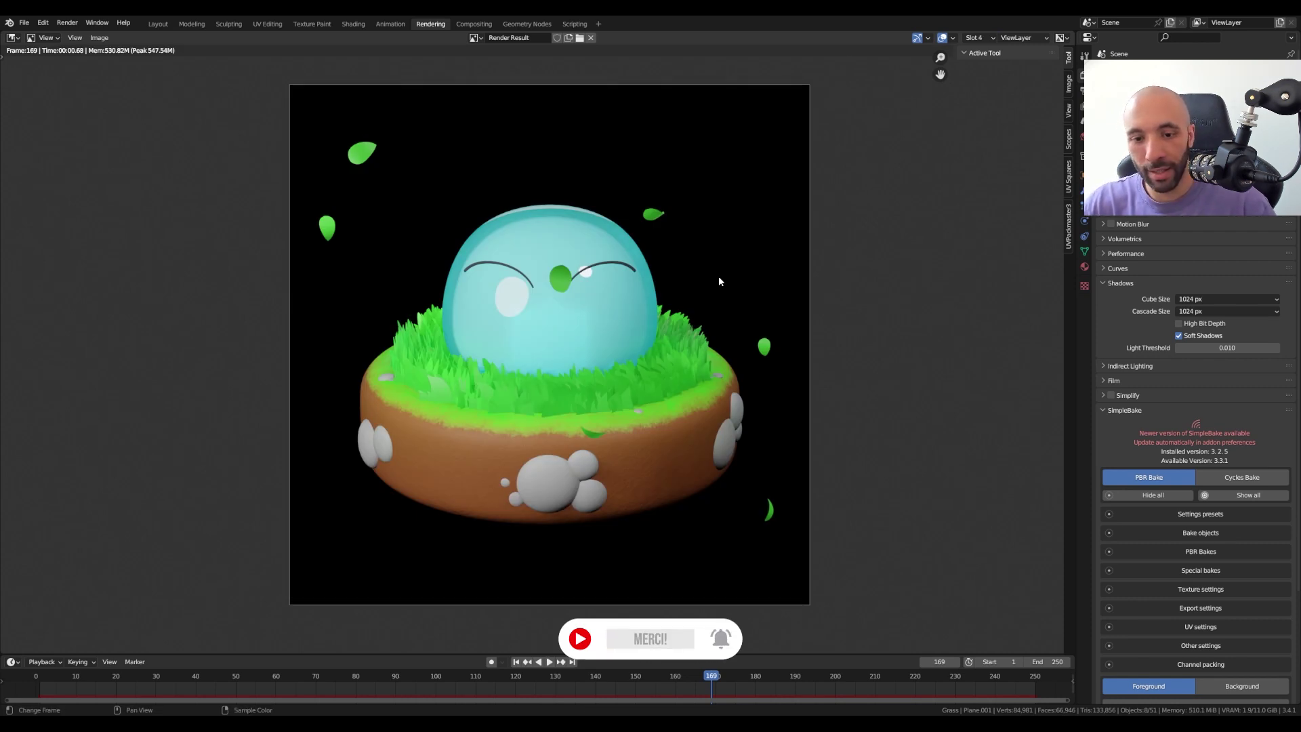
pyautogui.press('j')
pyautogui.scroll(2, 718, 275)
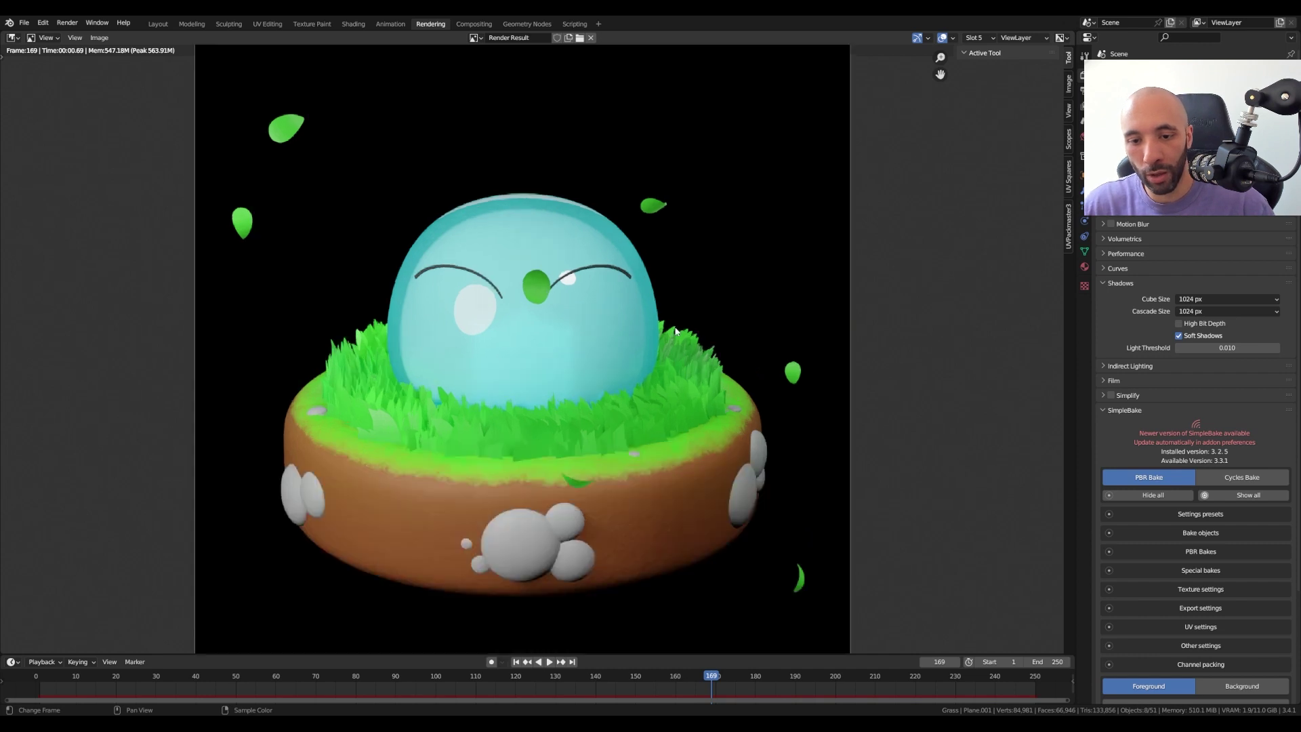
pyautogui.scroll(1, 718, 275)
pyautogui.scroll(-1, 708, 361)
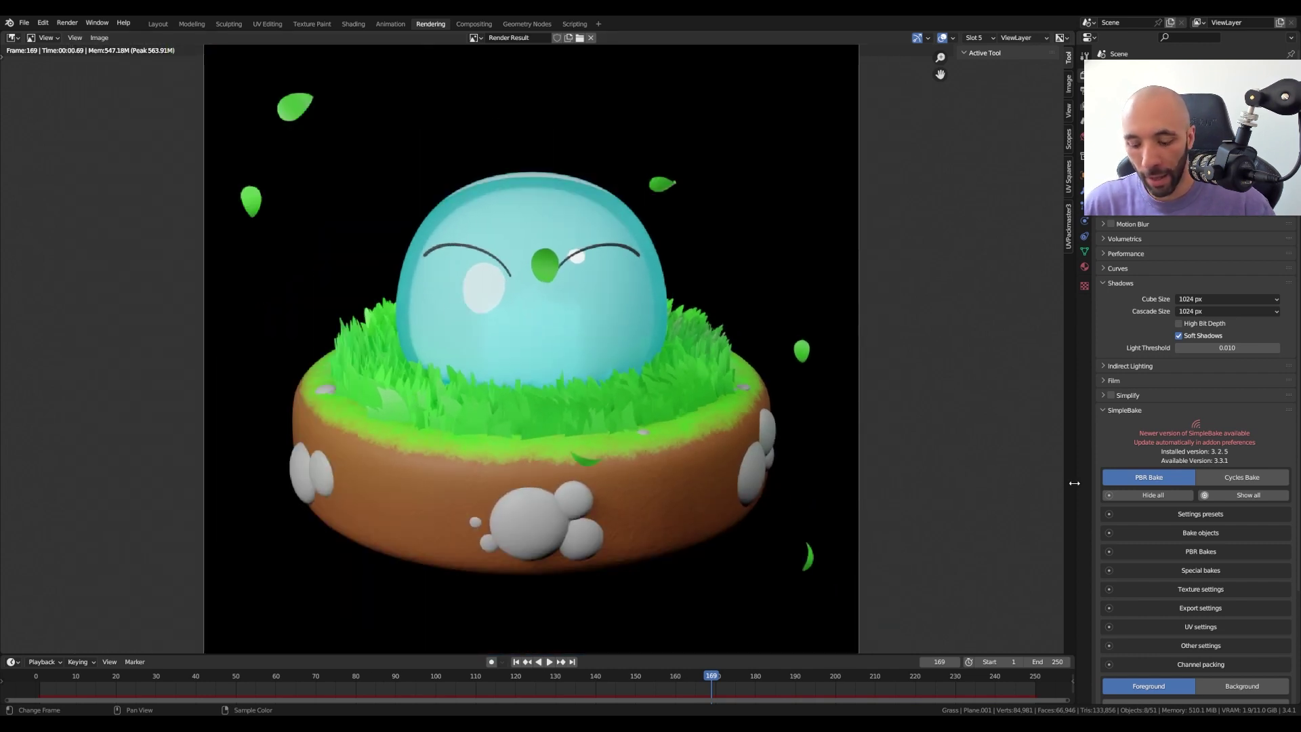
pyautogui.hotkey('alt', 'j')
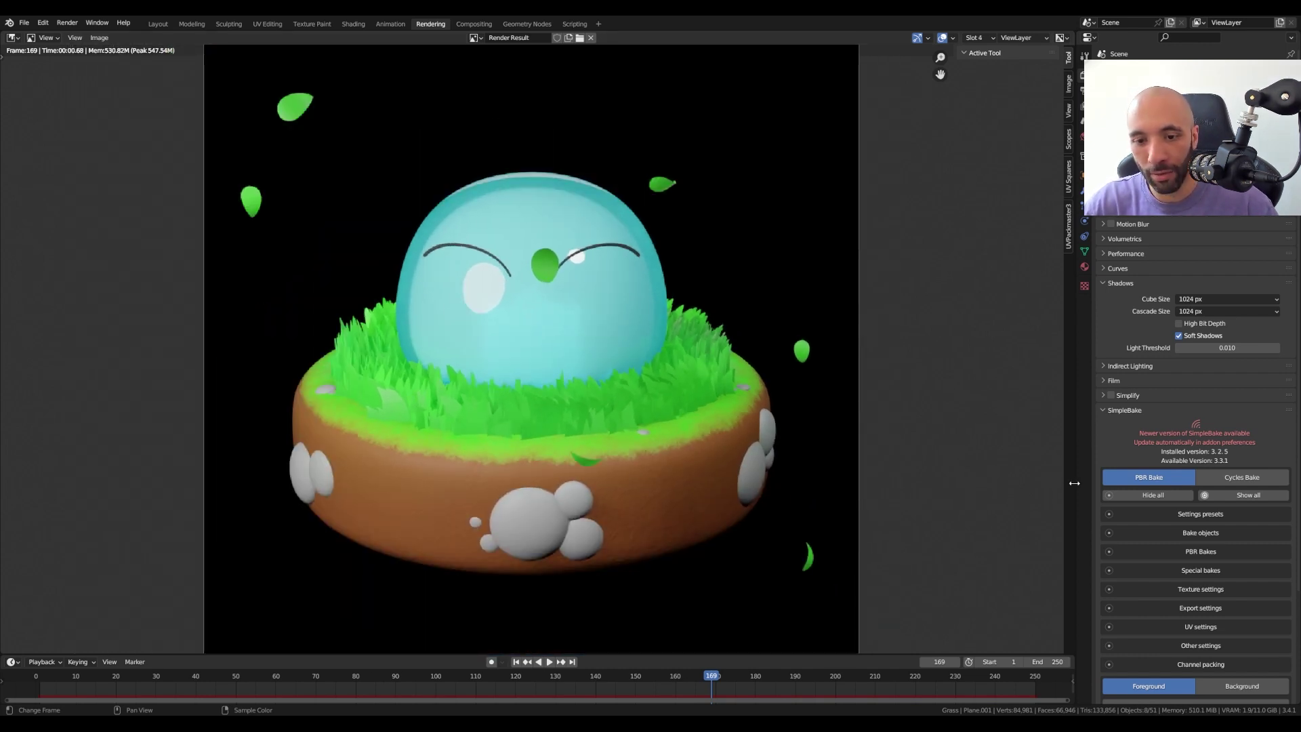
pyautogui.press('j')
pyautogui.hotkey('alt', 'j')
pyautogui.press('j')
pyautogui.hotkey('alt', 'j')
pyautogui.press('j')
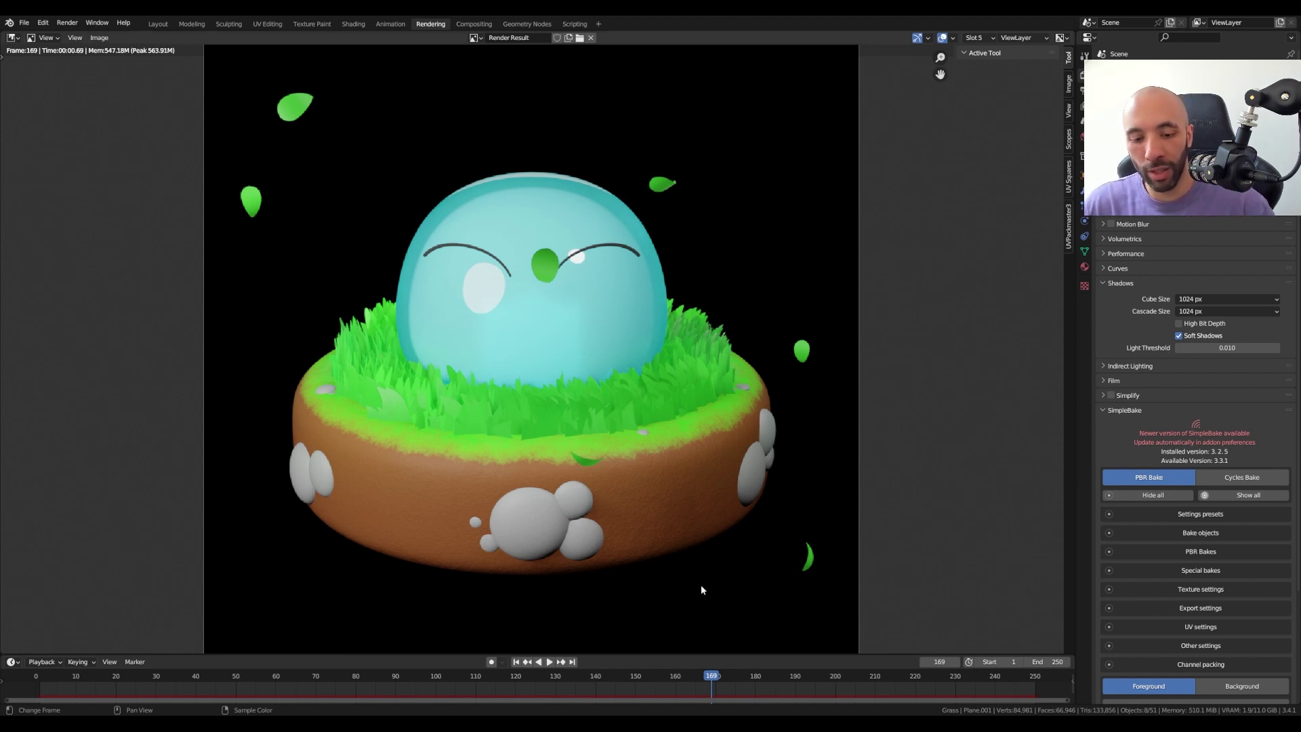
pyautogui.moveTo(701, 589); pyautogui.dragTo(678, 464, button='middle')
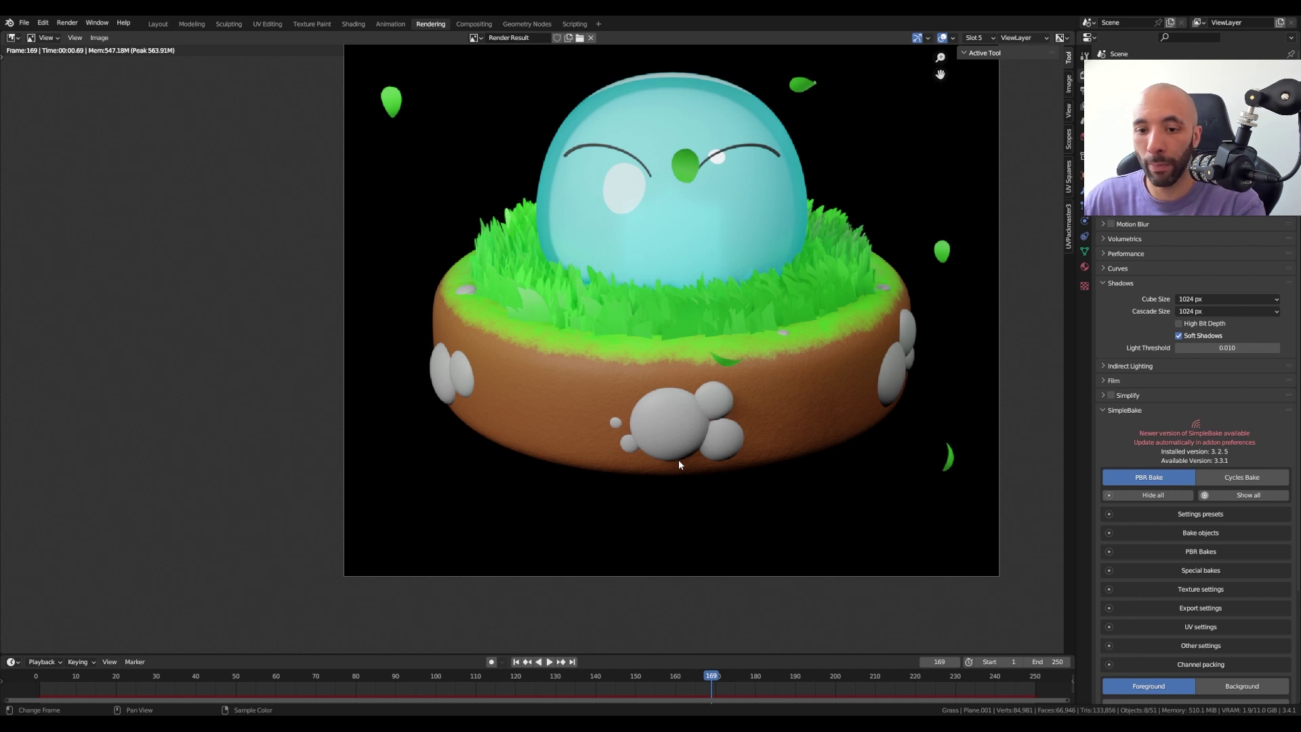
pyautogui.moveTo(766, 338)
pyautogui.mouseDown(button='middle')
pyautogui.moveTo(703, 398)
pyautogui.moveTo(706, 431)
pyautogui.mouseUp(button='middle')
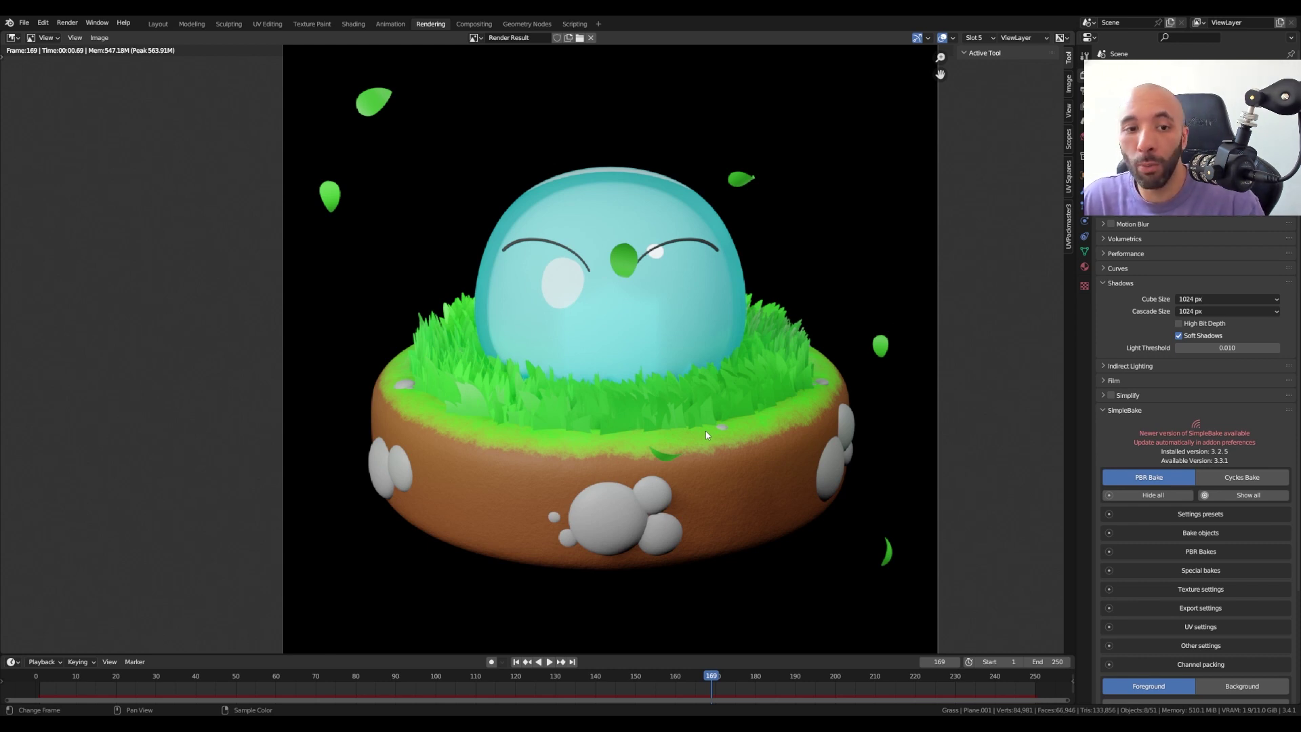
pyautogui.scroll(-1, 359, 146)
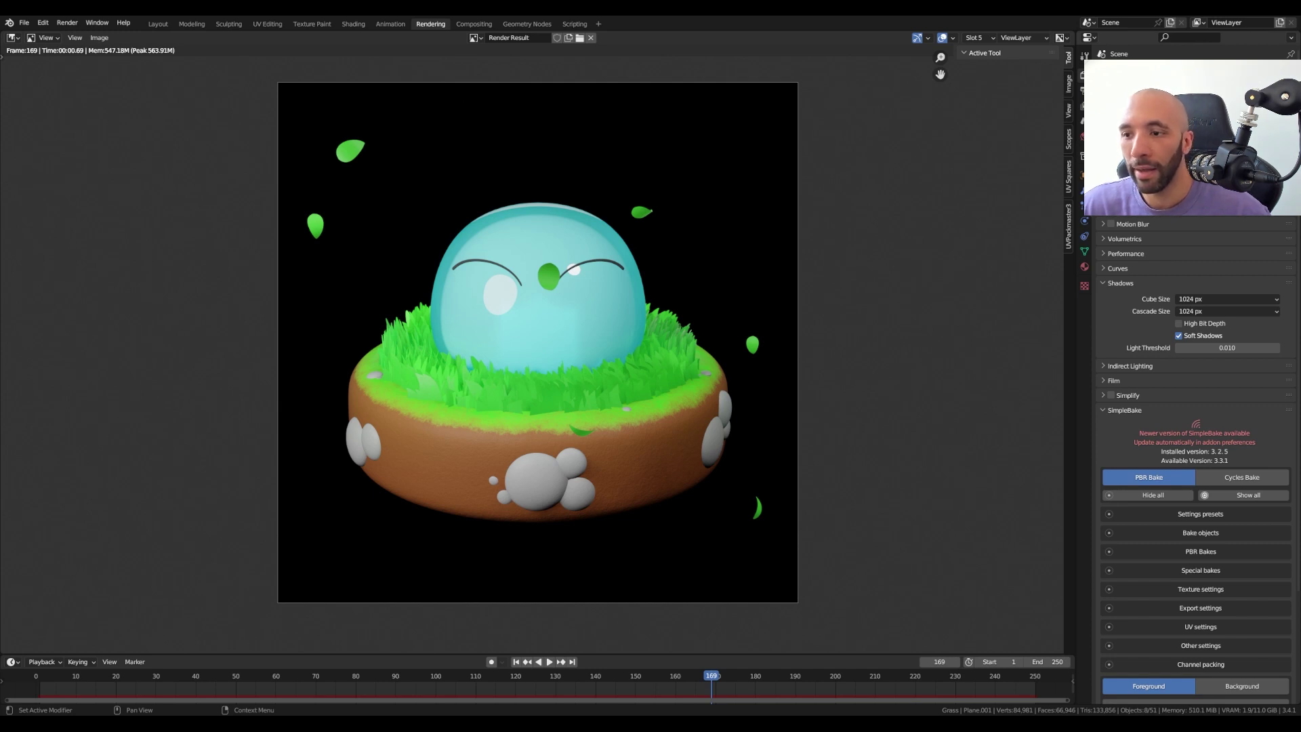
# Enable Motion Blur and render the scene into empty render slot 6
pyautogui.click(1111, 224)
pyautogui.click(1158, 224)
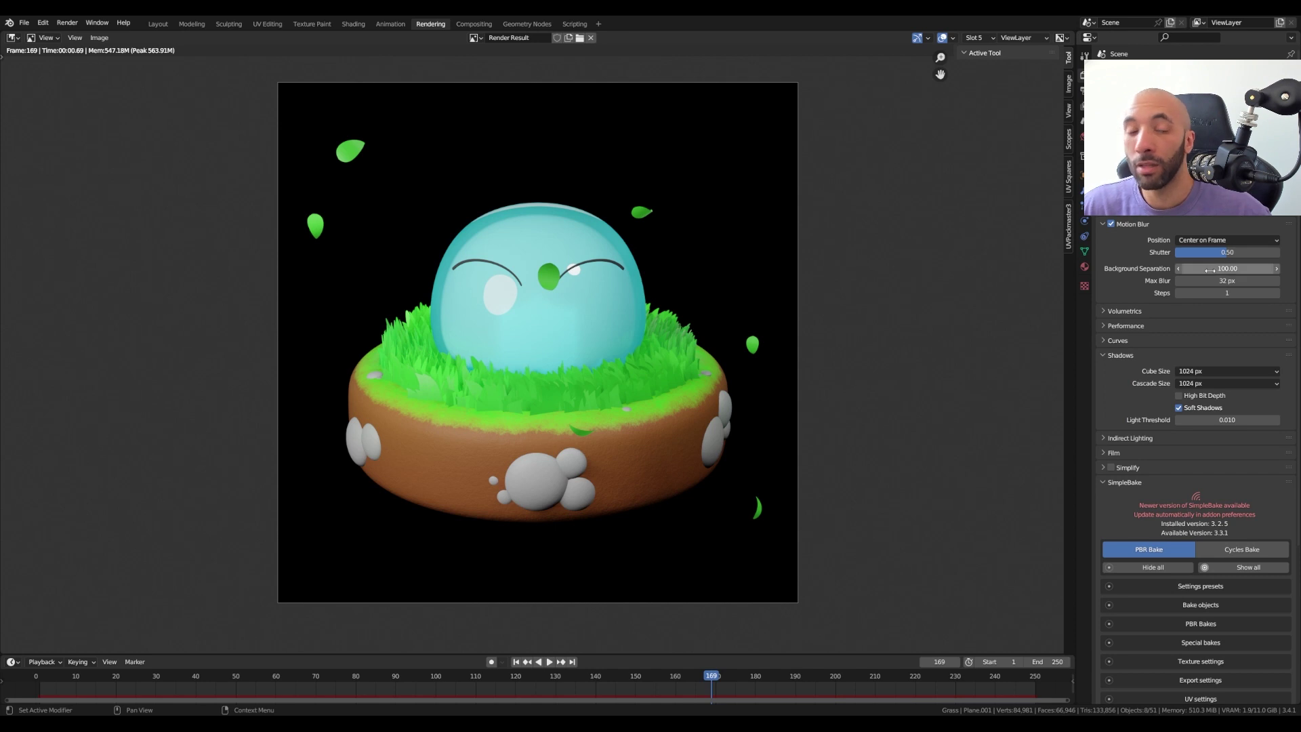
pyautogui.click(1103, 224)
pyautogui.click(973, 38)
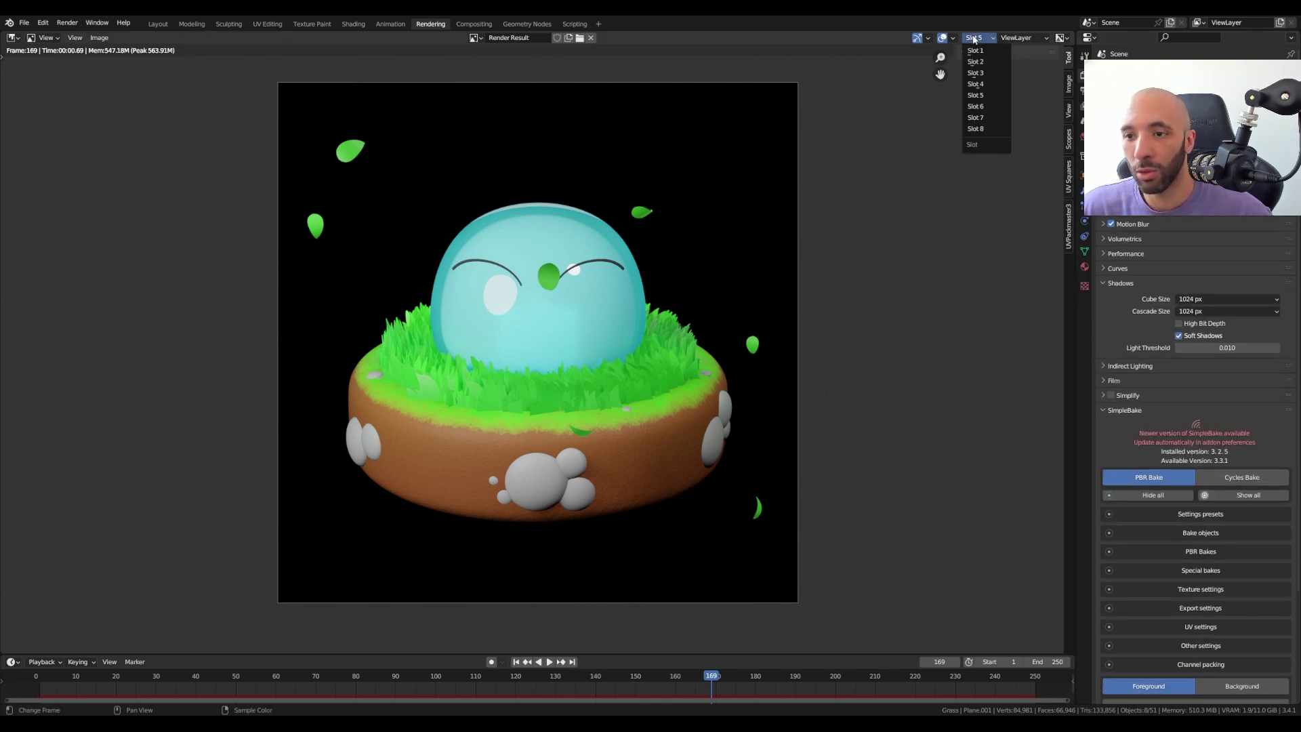
pyautogui.click(975, 106)
pyautogui.press('F12')
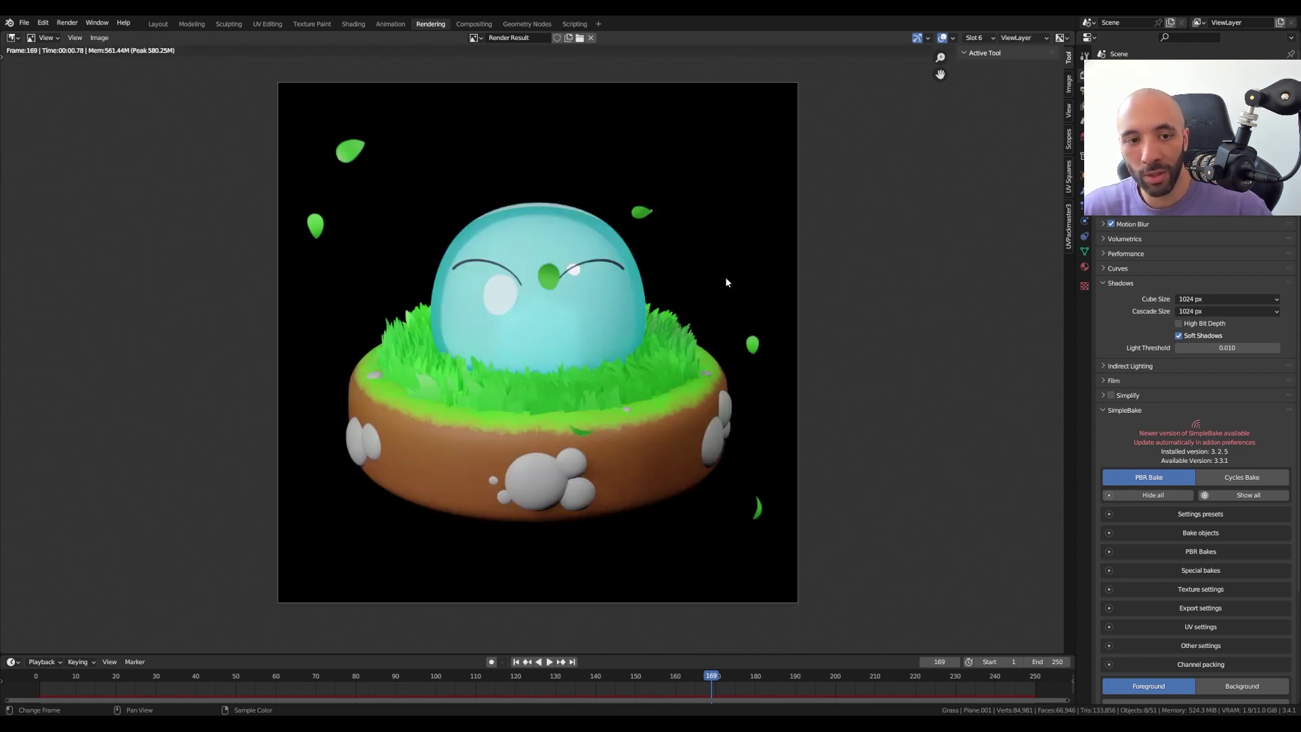
# Compare the motion-blurred slot 6 render against slot 5, then return to Layout
pyautogui.hotkey('alt', 'j')
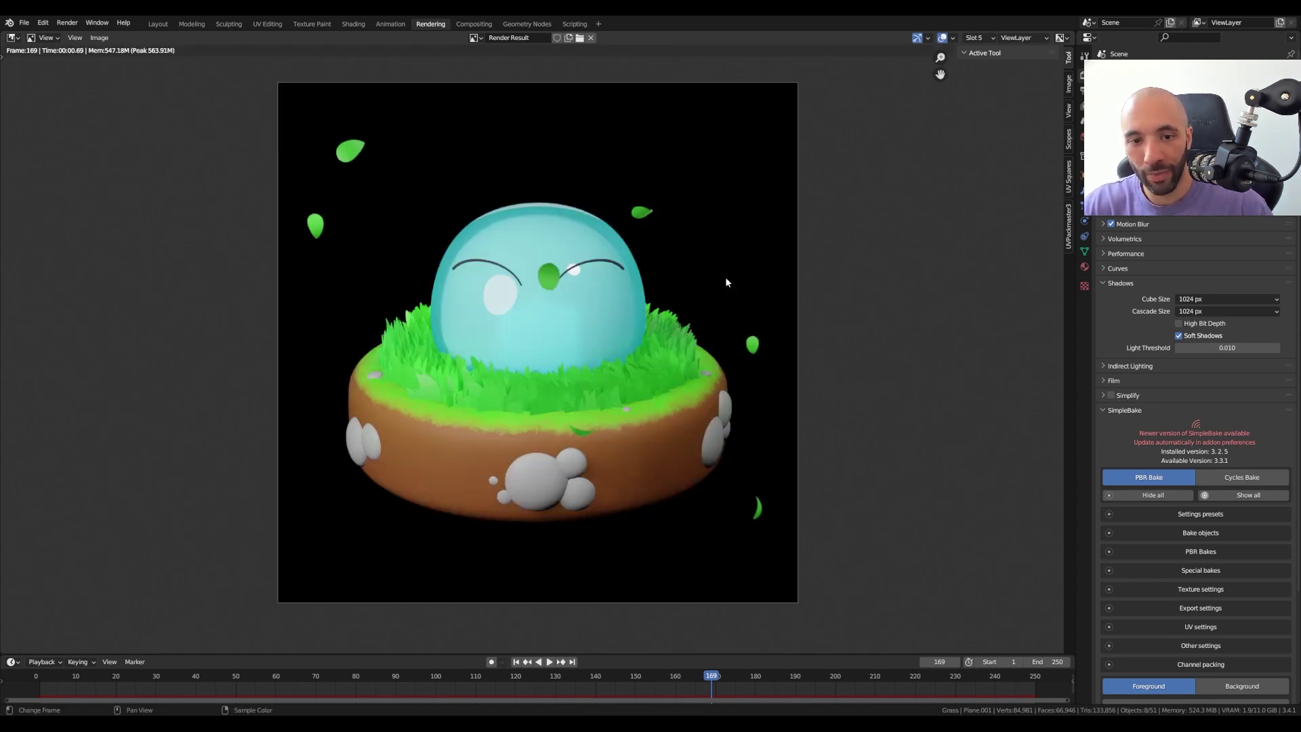
pyautogui.press('j')
pyautogui.scroll(2, 541, 258)
pyautogui.scroll(1, 542, 257)
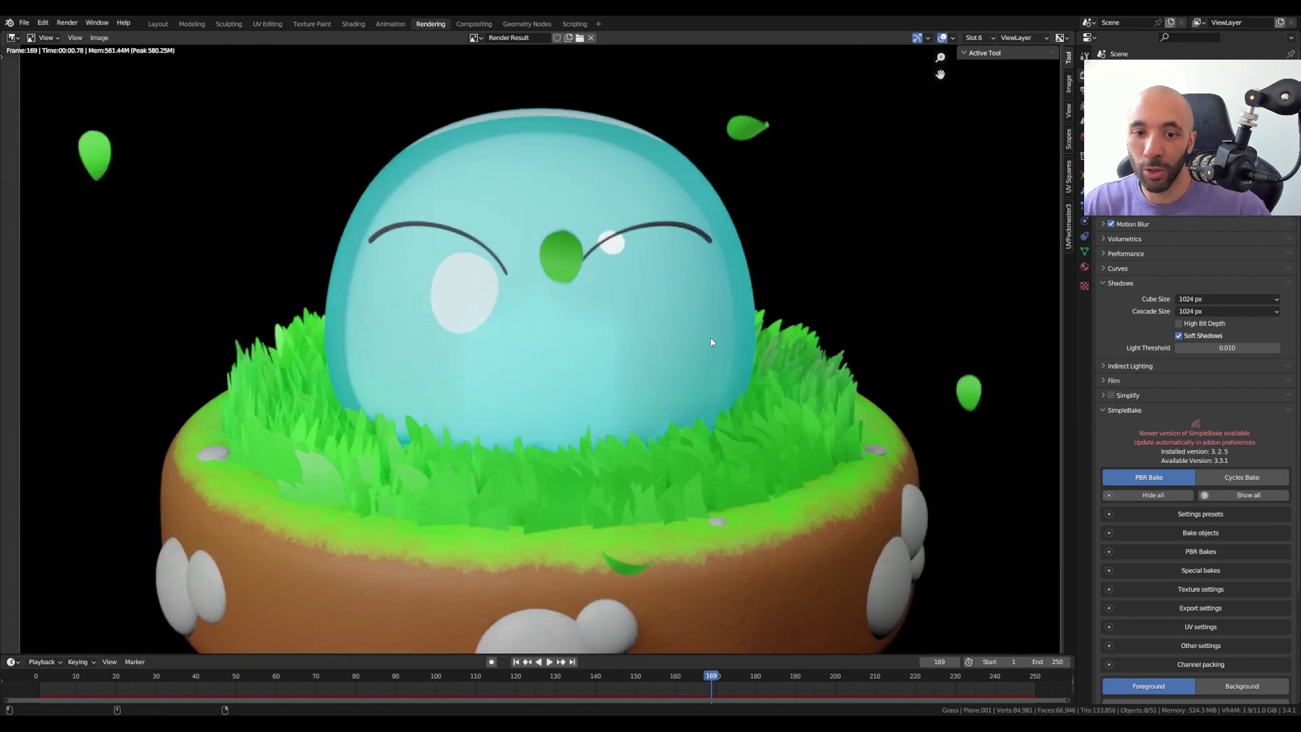
pyautogui.hotkey('alt', 'j')
pyautogui.press('j')
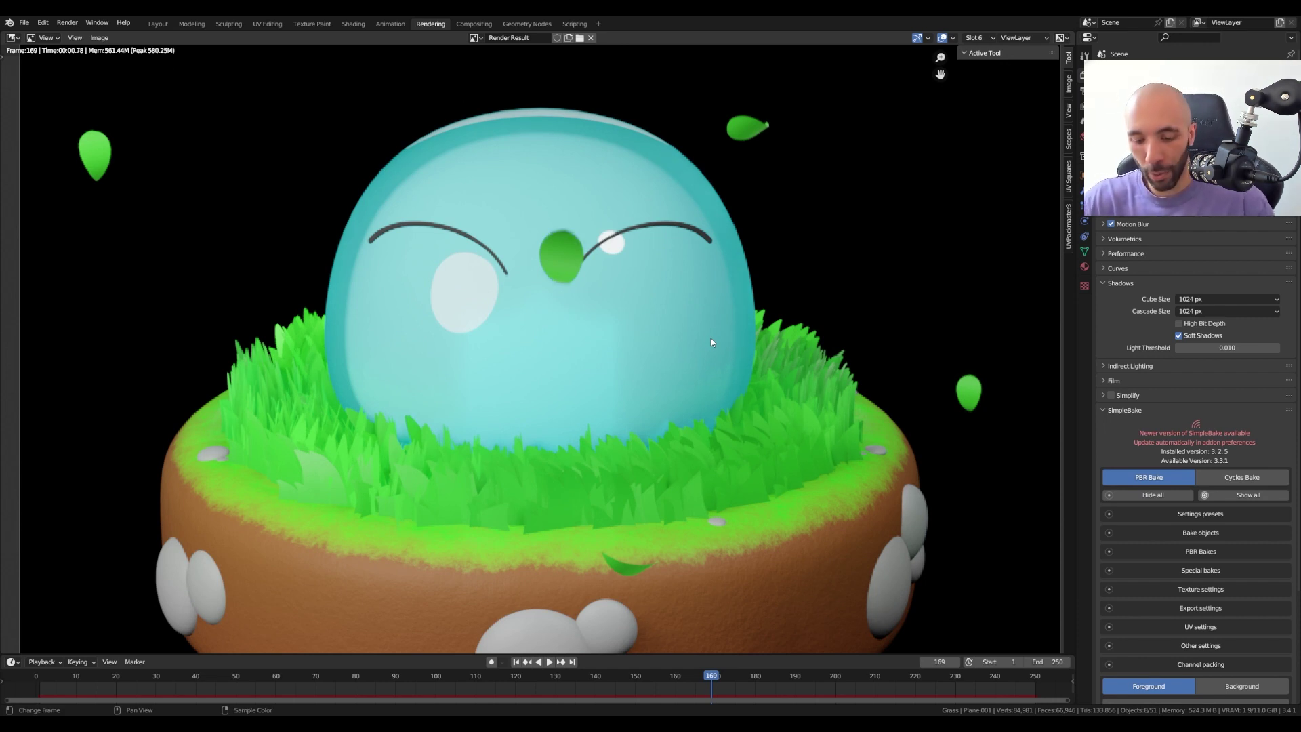
pyautogui.press('Home')
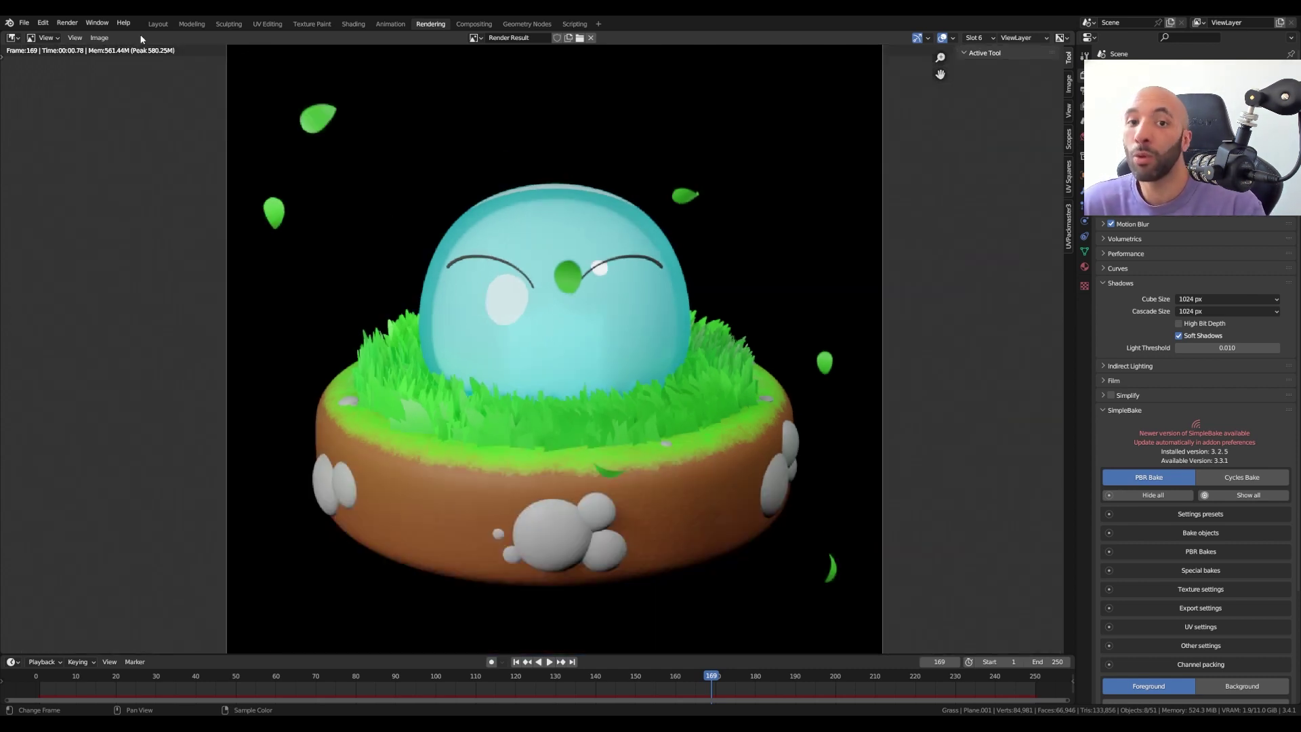
pyautogui.click(158, 25)
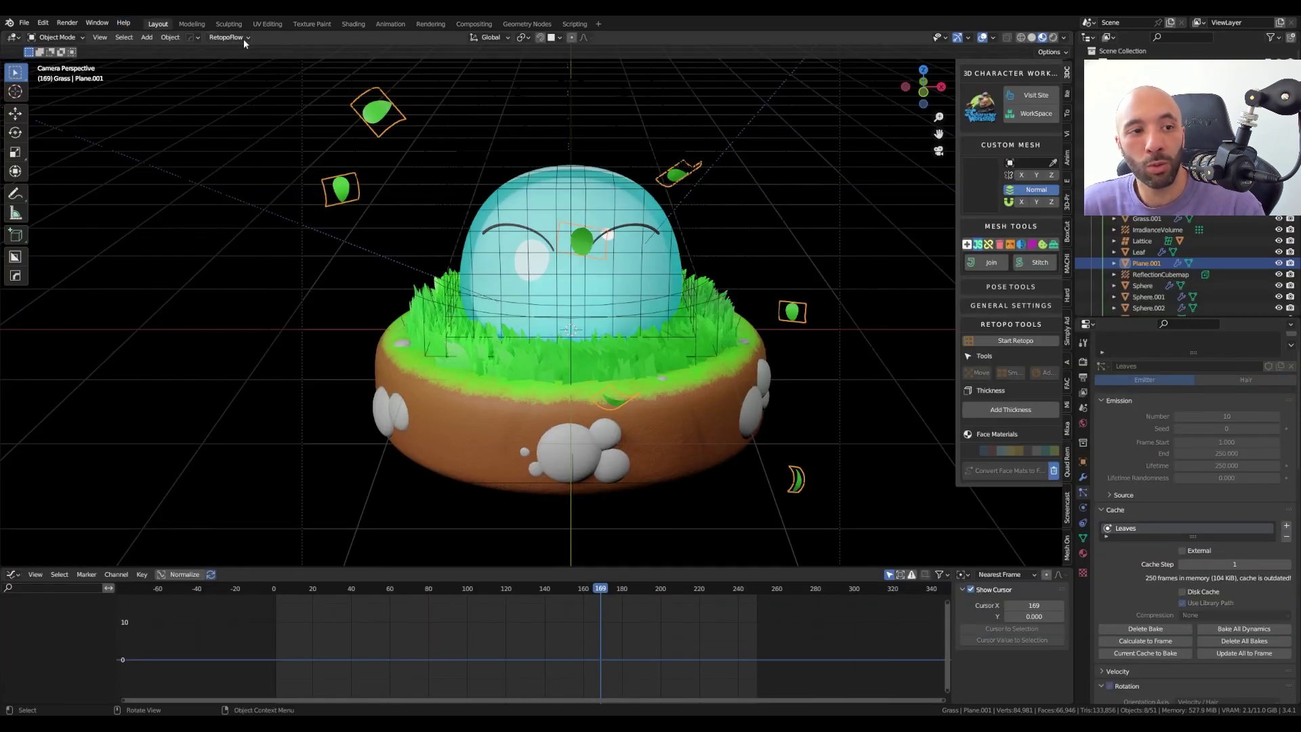
# Select the camera and turn on its Depth of Field
pyautogui.click(304, 366)
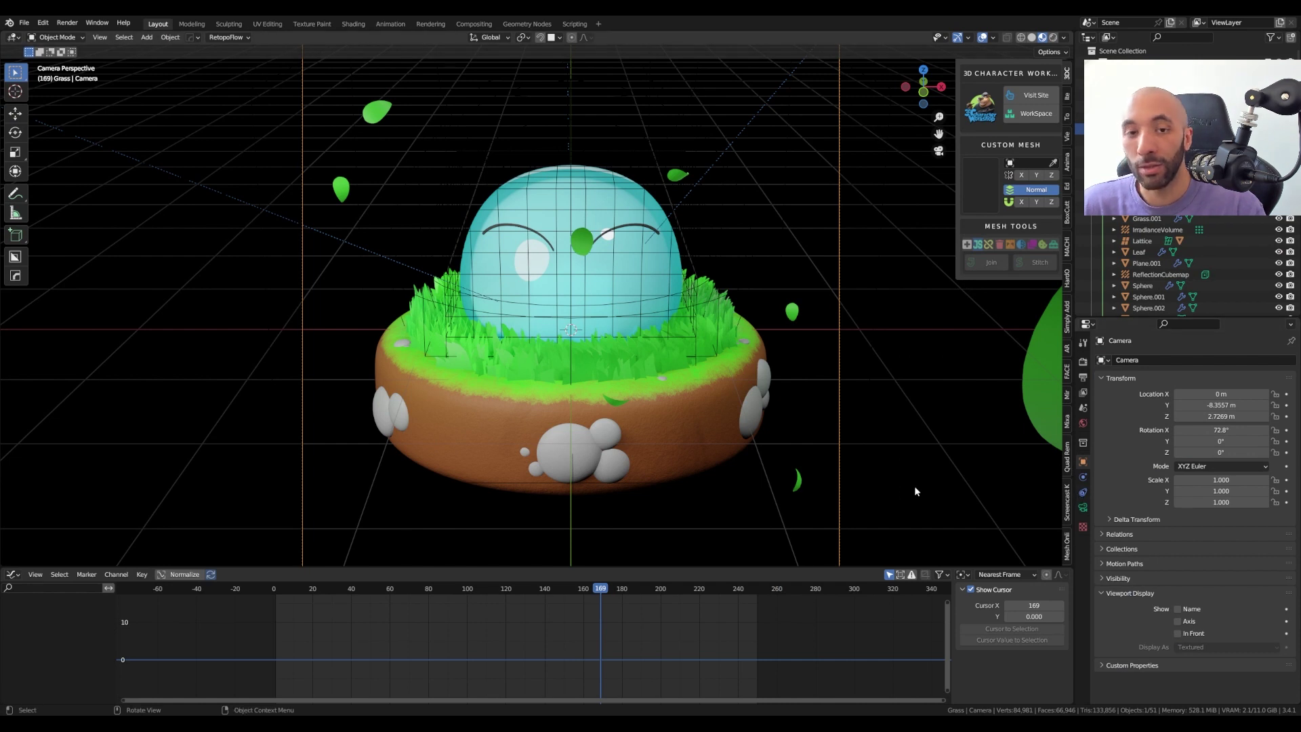
pyautogui.click(1082, 506)
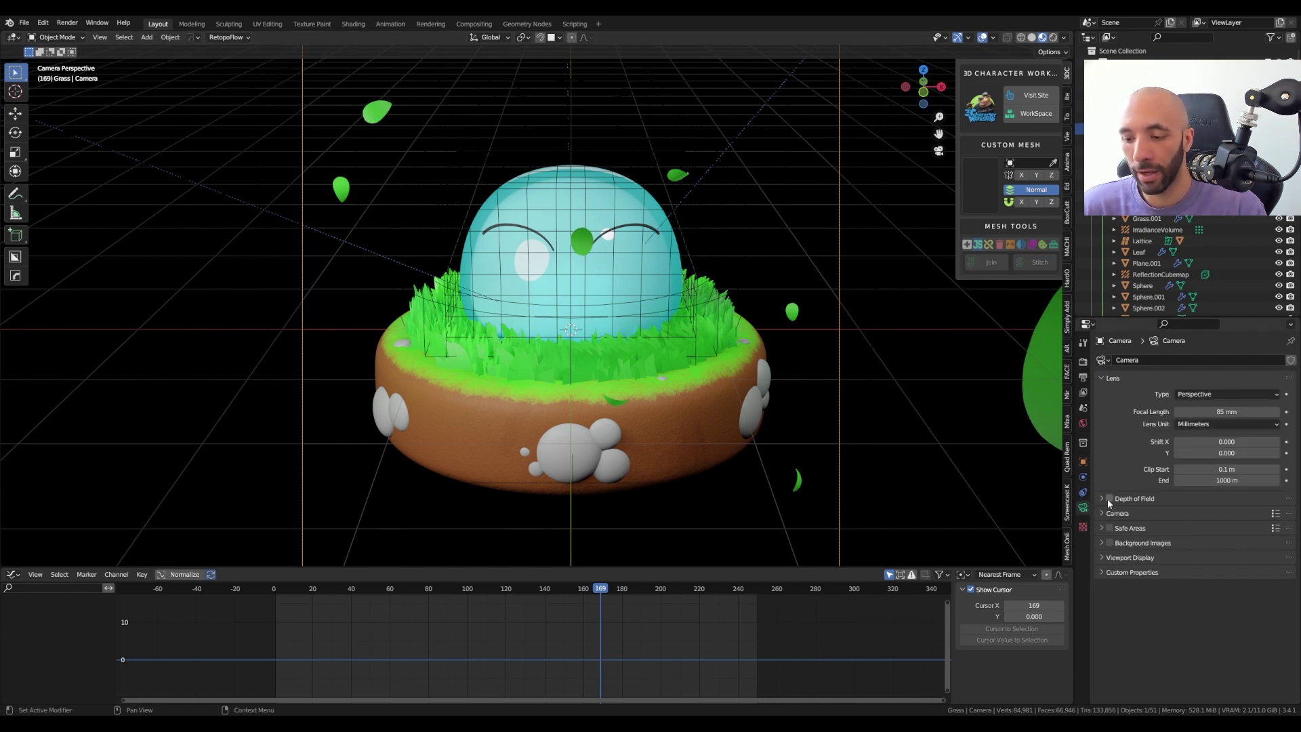
pyautogui.click(1108, 498)
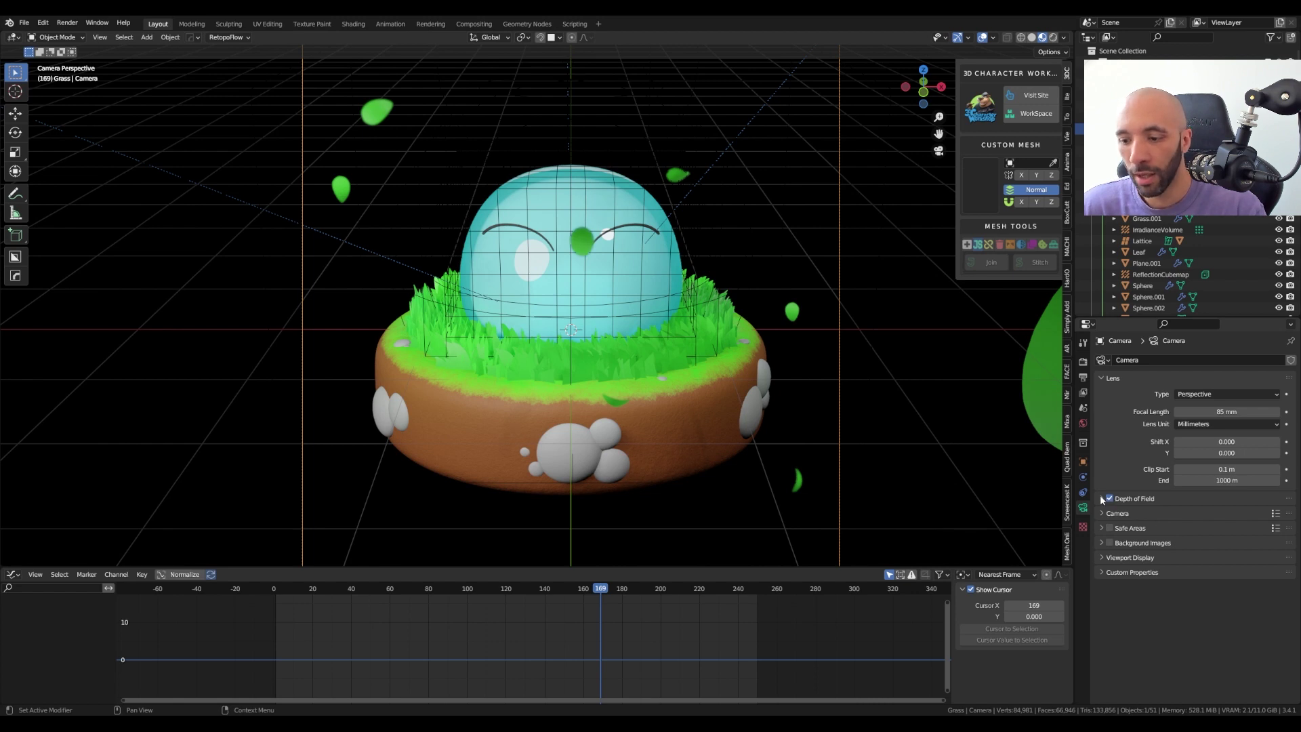
pyautogui.click(1101, 499)
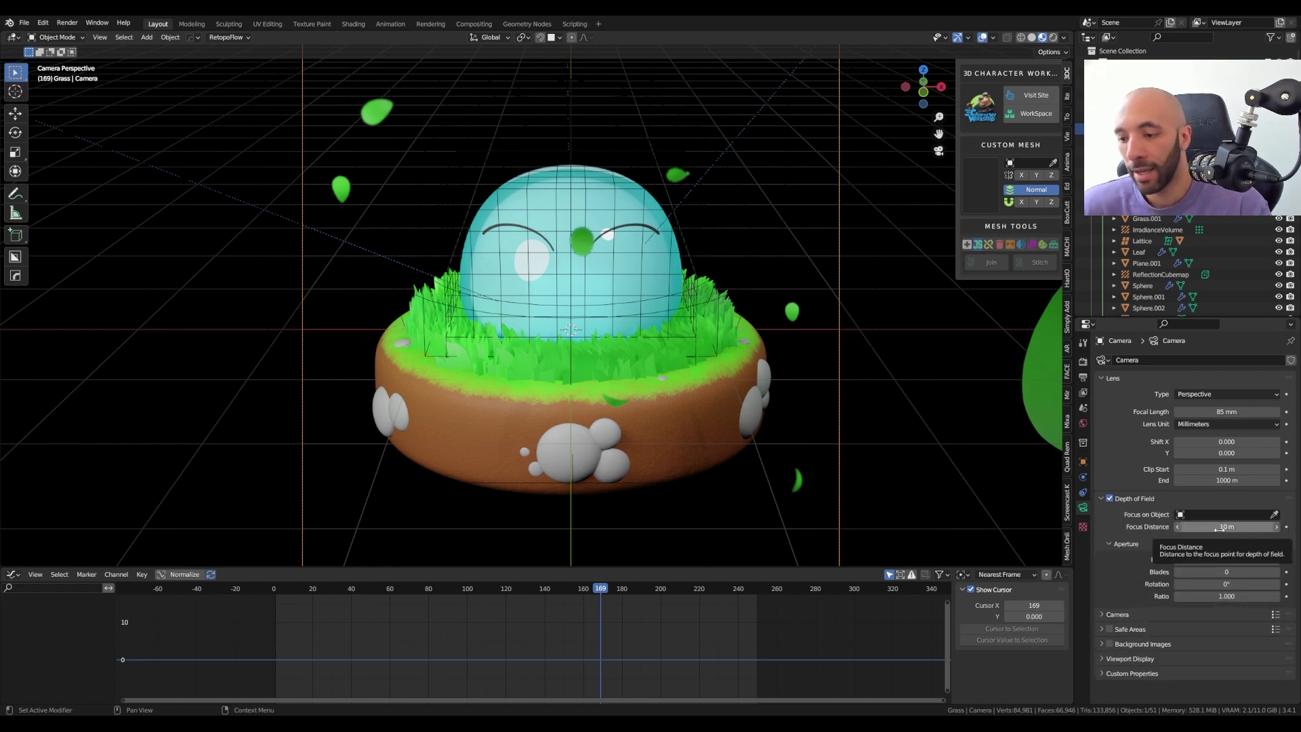
pyautogui.moveTo(1220, 528)
pyautogui.mouseDown()
pyautogui.moveTo(1178, 526)
pyautogui.moveTo(1232, 527)
pyautogui.mouseUp()
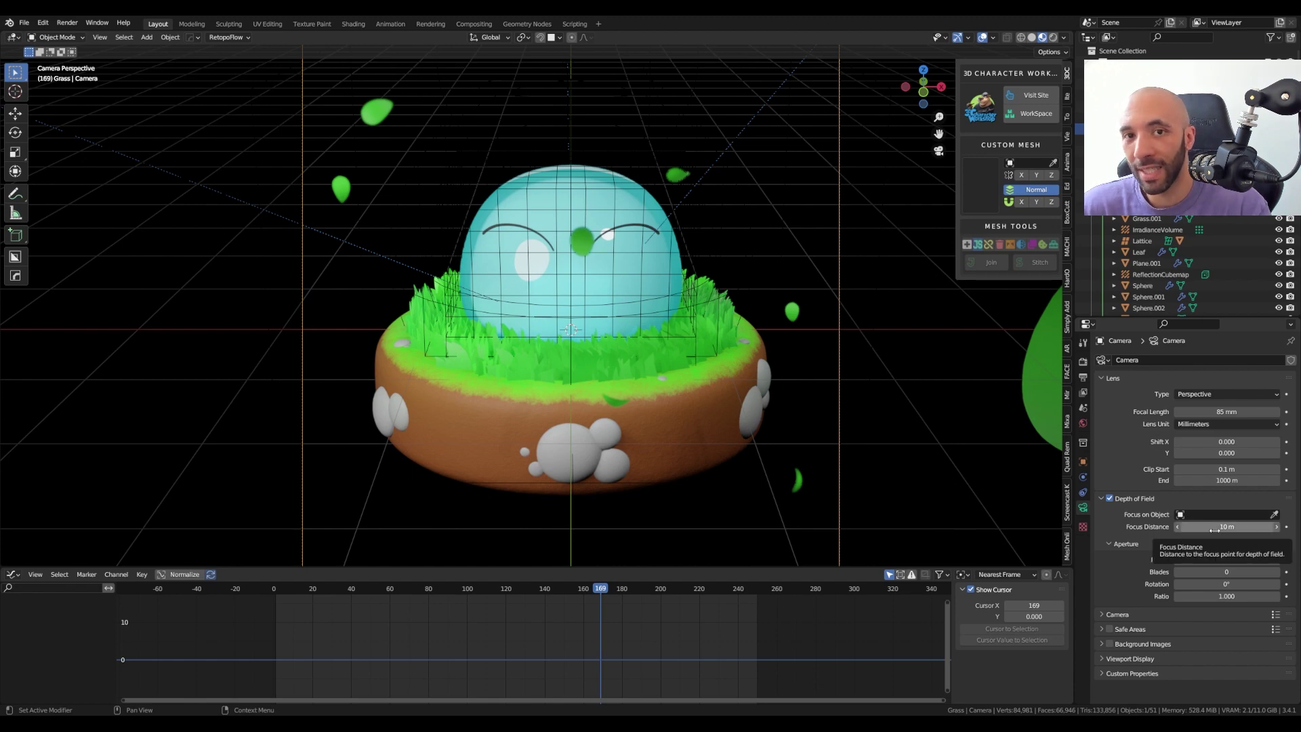
# Show the camera's limits in the viewport so its focus point is visible
pyautogui.scroll(-2, 499, 357)
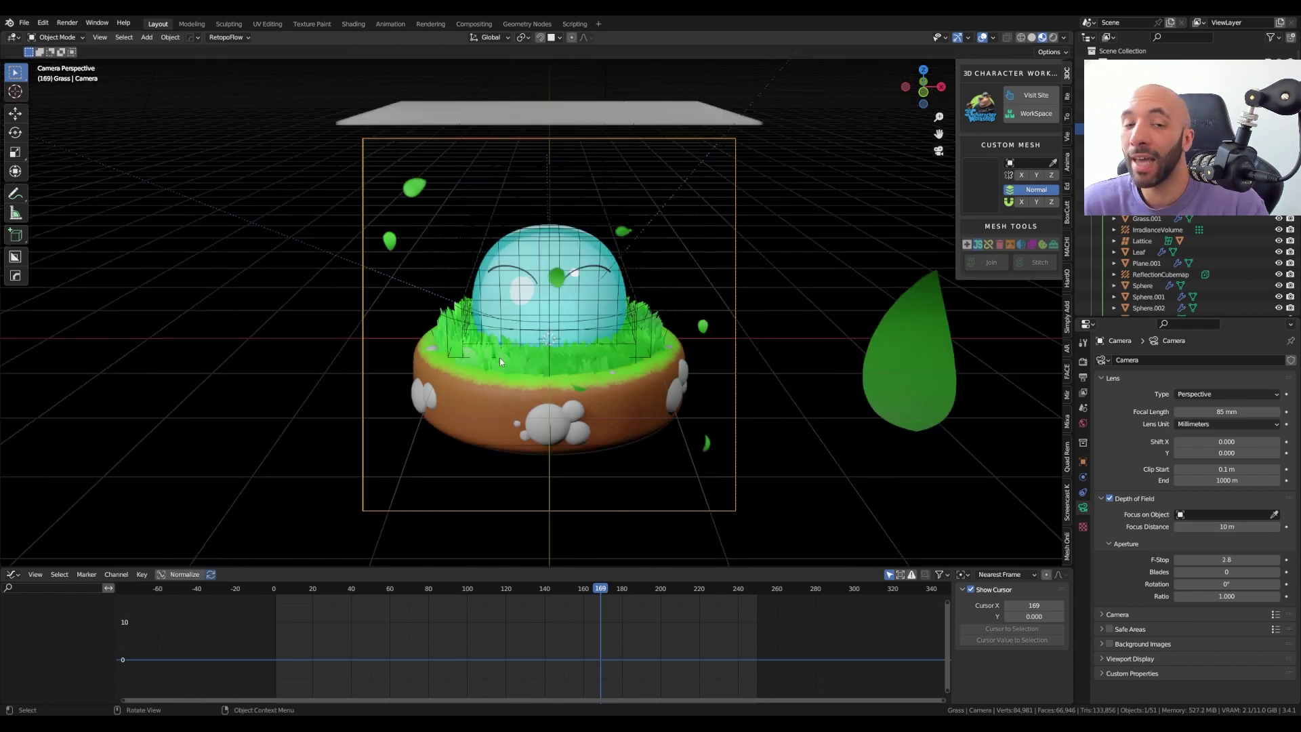
pyautogui.scroll(-1, 498, 353)
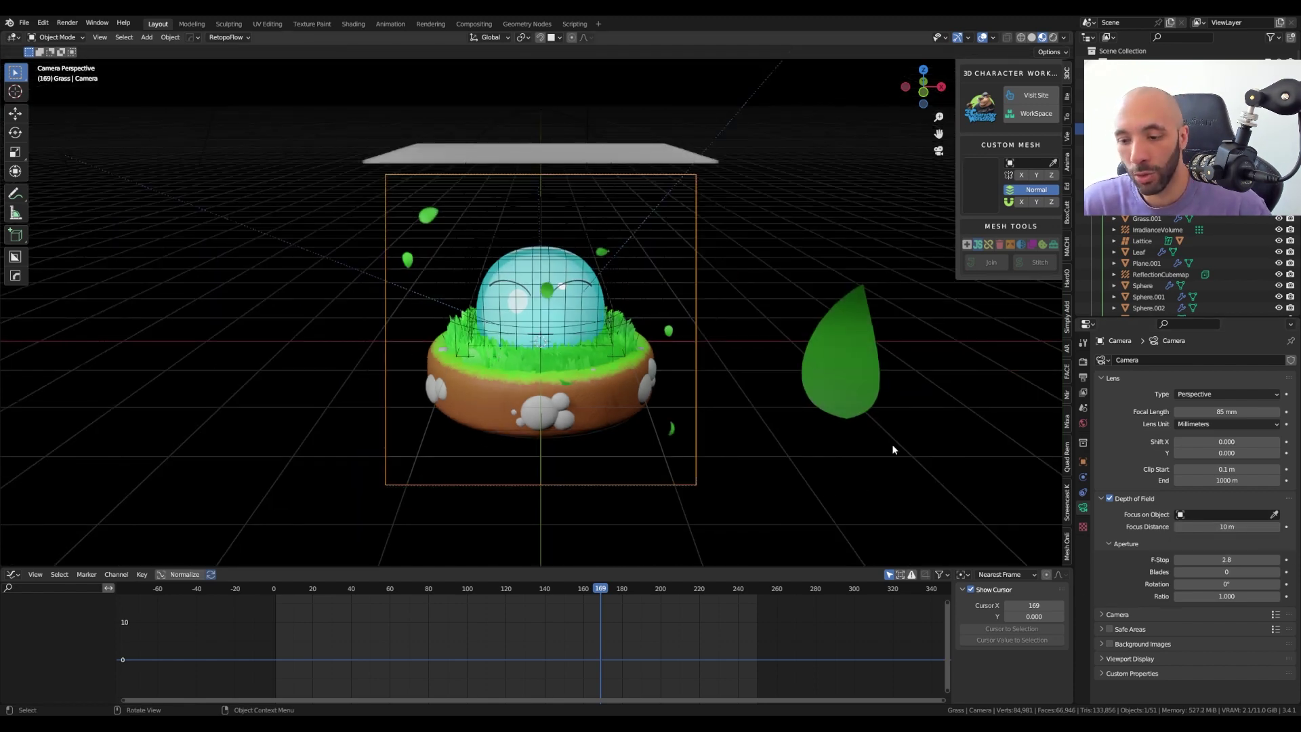
pyautogui.click(1129, 659)
pyautogui.scroll(-3, 1145, 614)
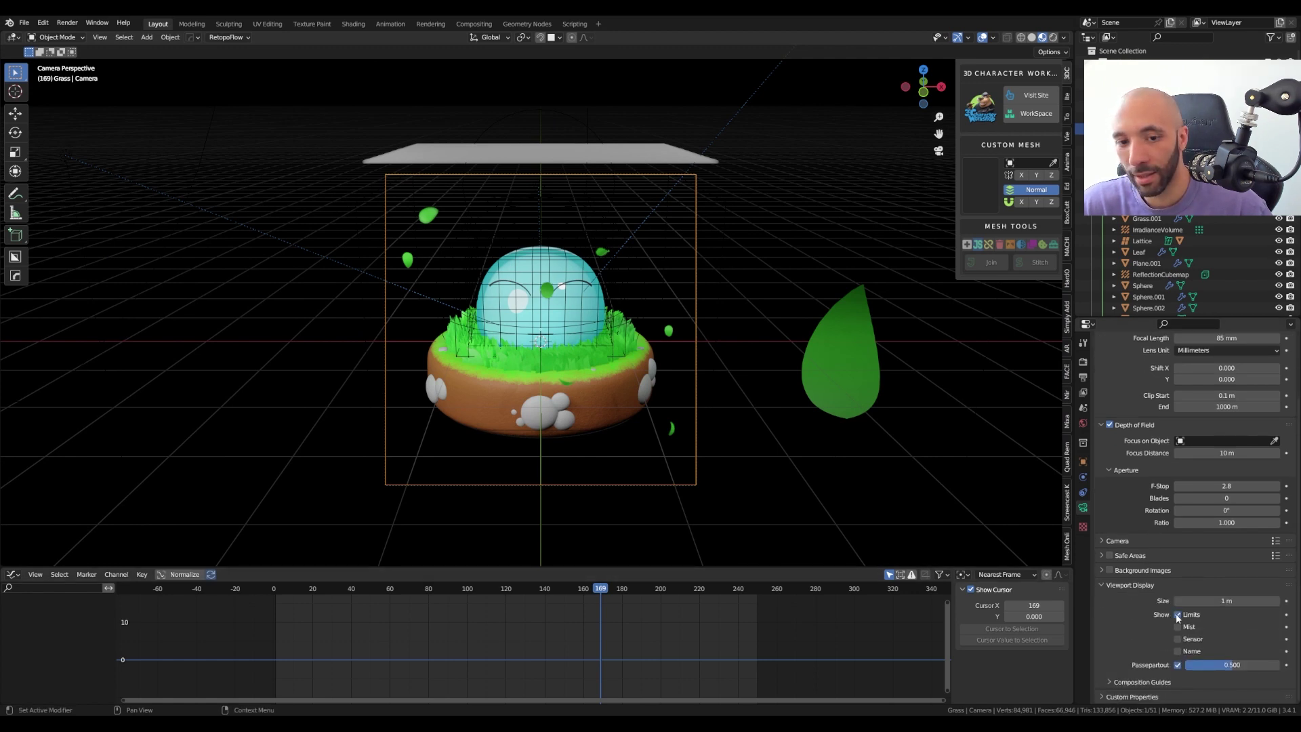
pyautogui.moveTo(700, 368)
pyautogui.mouseDown(button='middle')
pyautogui.moveTo(708, 297)
pyautogui.moveTo(729, 335)
pyautogui.moveTo(503, 360)
pyautogui.mouseUp(button='middle')
pyautogui.scroll(-5, 709, 296)
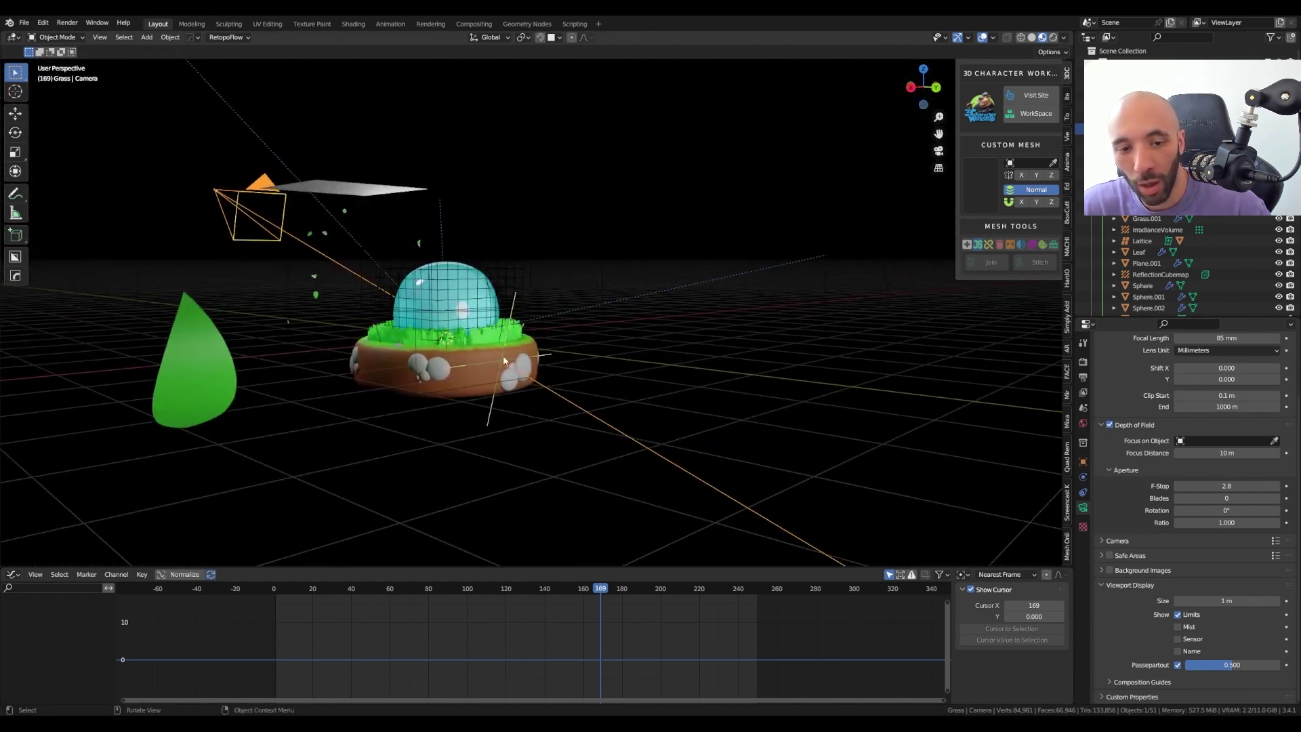
pyautogui.click(1177, 615)
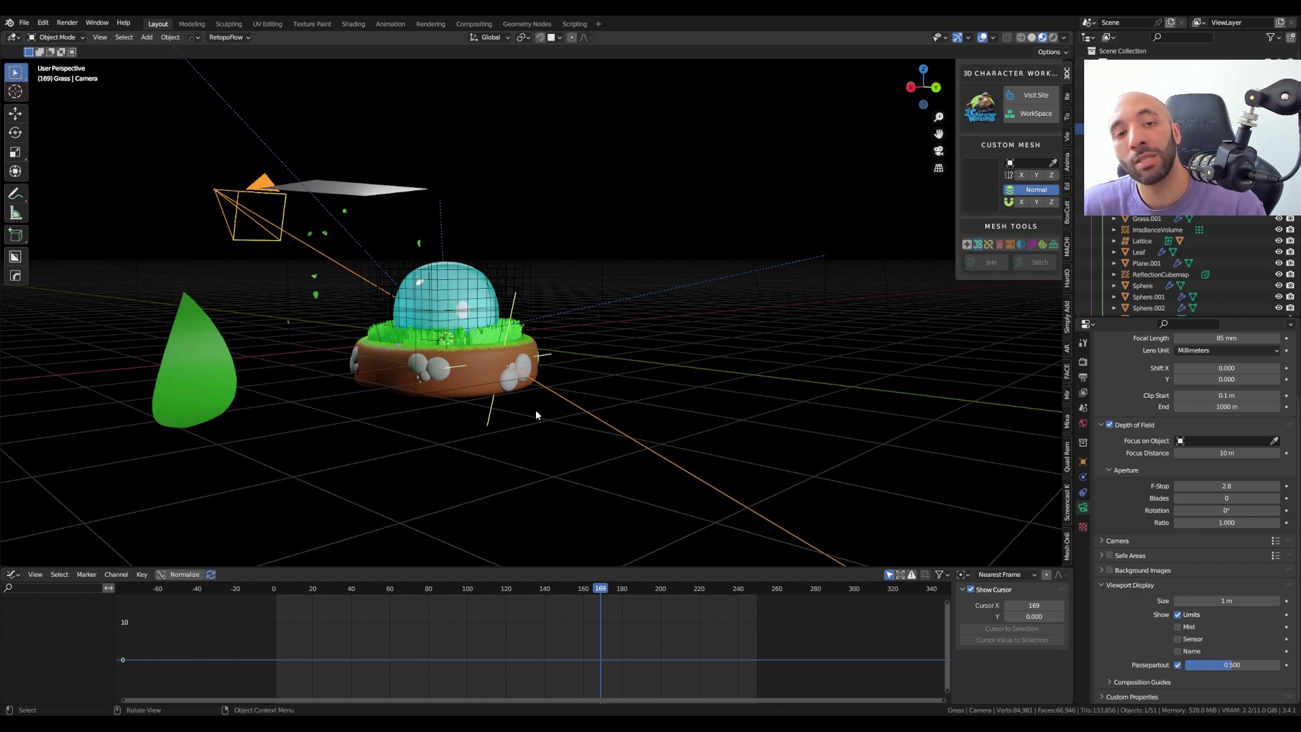
# Set the focus distance to about 7.9 m on the slime dome, checked from the side view
pyautogui.moveTo(485, 392); pyautogui.dragTo(436, 389, button='middle')
pyautogui.press('KP_3')
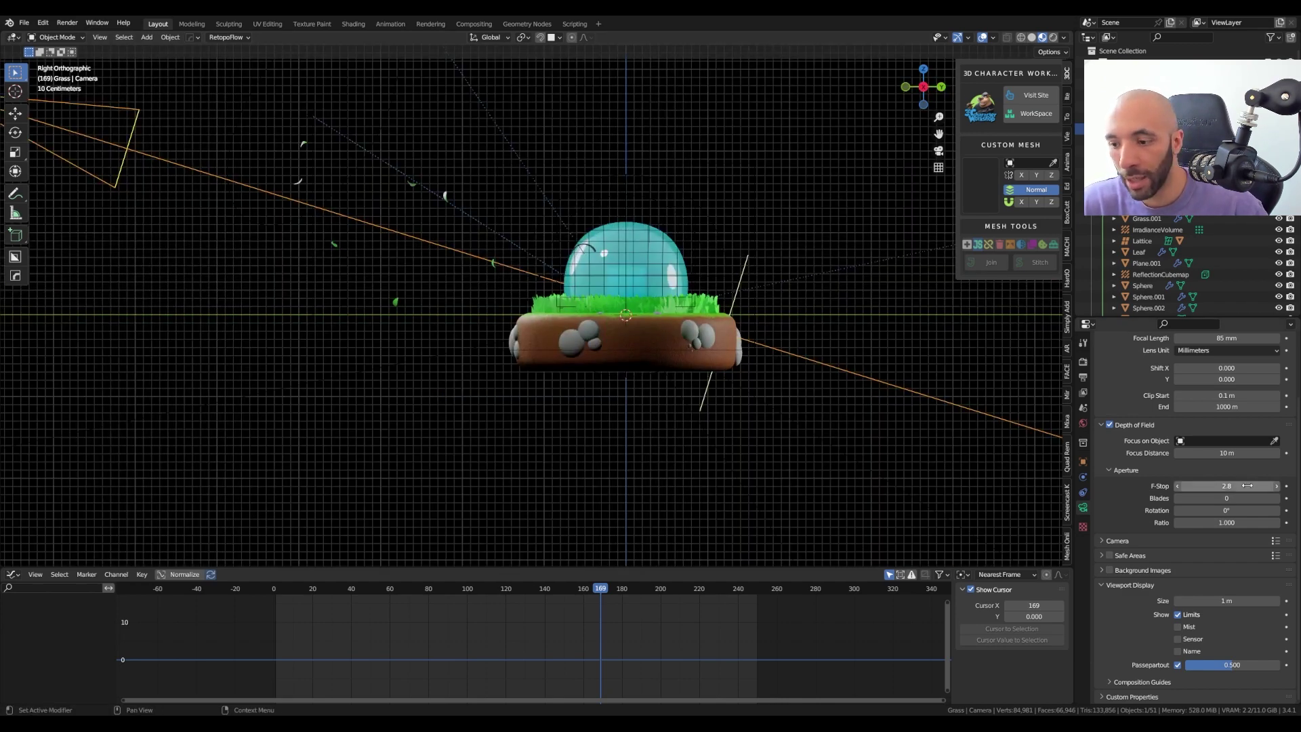
pyautogui.moveTo(1226, 453); pyautogui.dragTo(1204, 453)
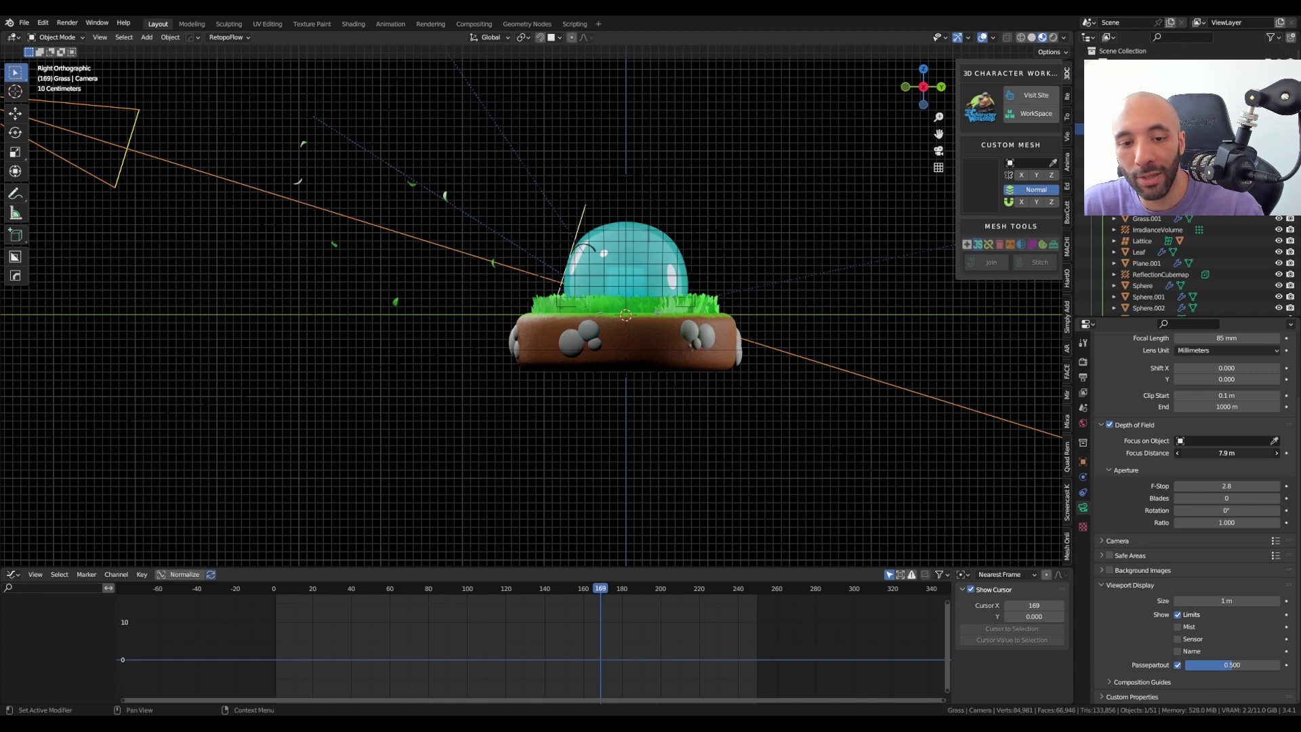
pyautogui.scroll(6, 555, 250)
pyautogui.scroll(-2, 582, 374)
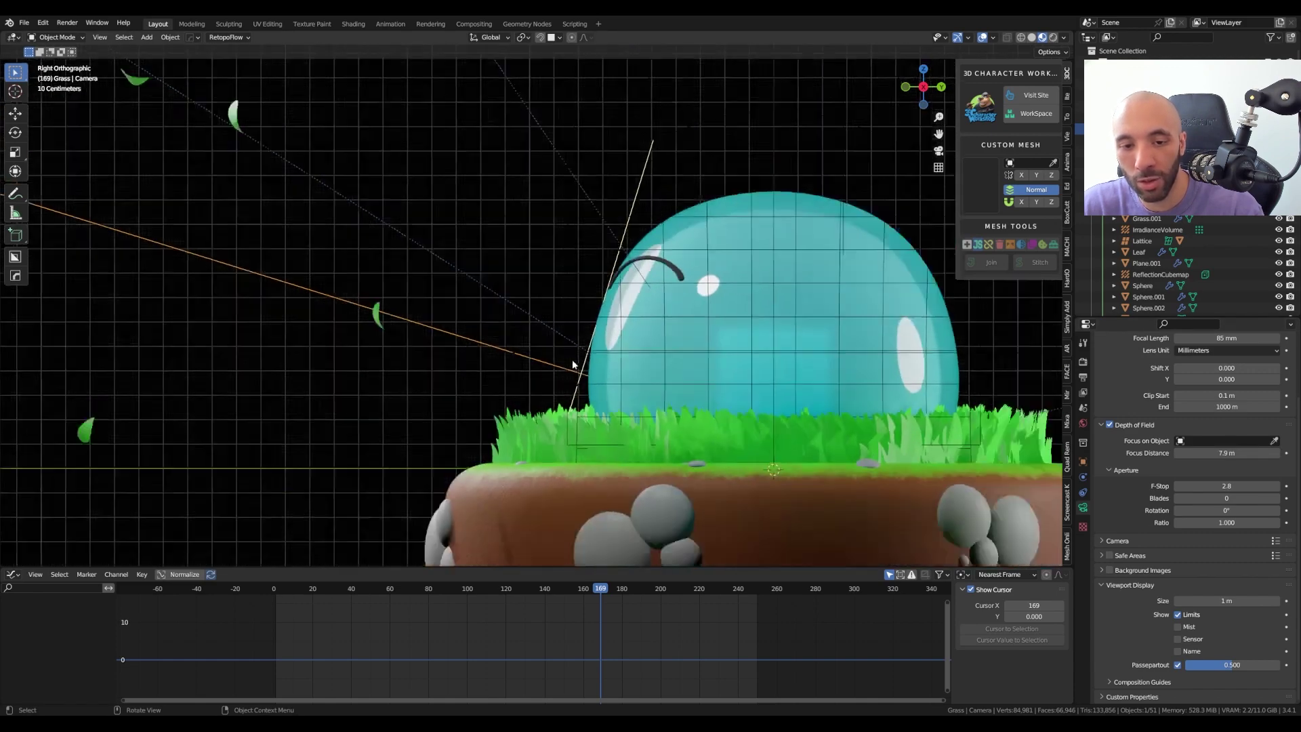
pyautogui.scroll(-4, 576, 371)
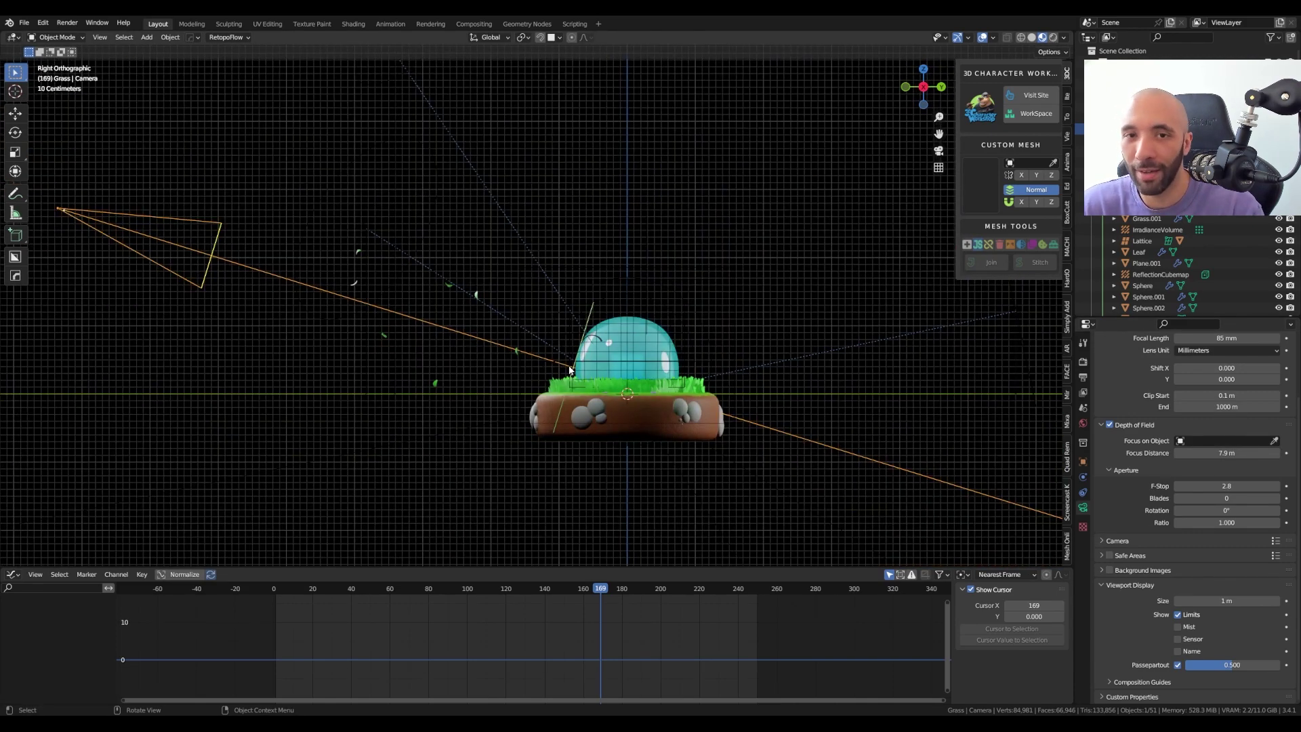
pyautogui.press('KP_0')
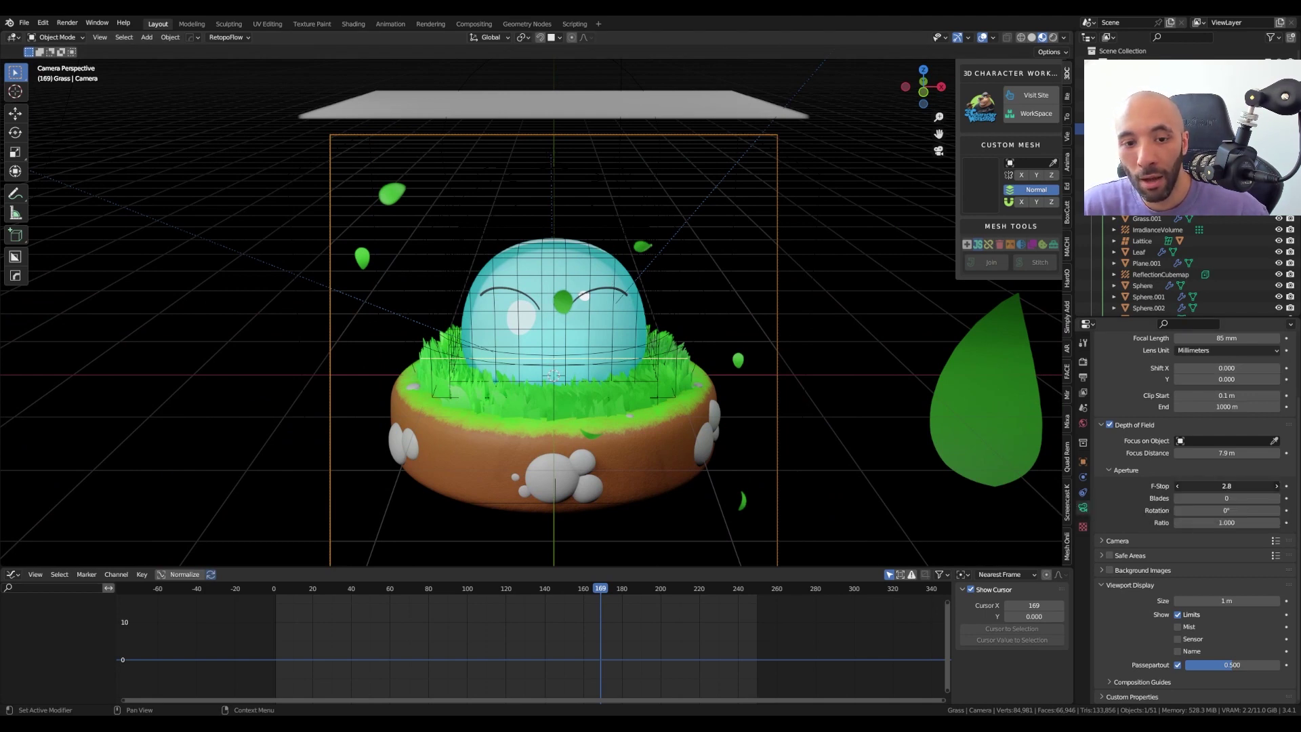
# Set the camera F-Stop to 1.5 for stronger background blur
pyautogui.moveTo(1226, 486)
pyautogui.mouseDown()
pyautogui.moveTo(1206, 486)
pyautogui.moveTo(1233, 485)
pyautogui.mouseUp()
pyautogui.click(1234, 486)
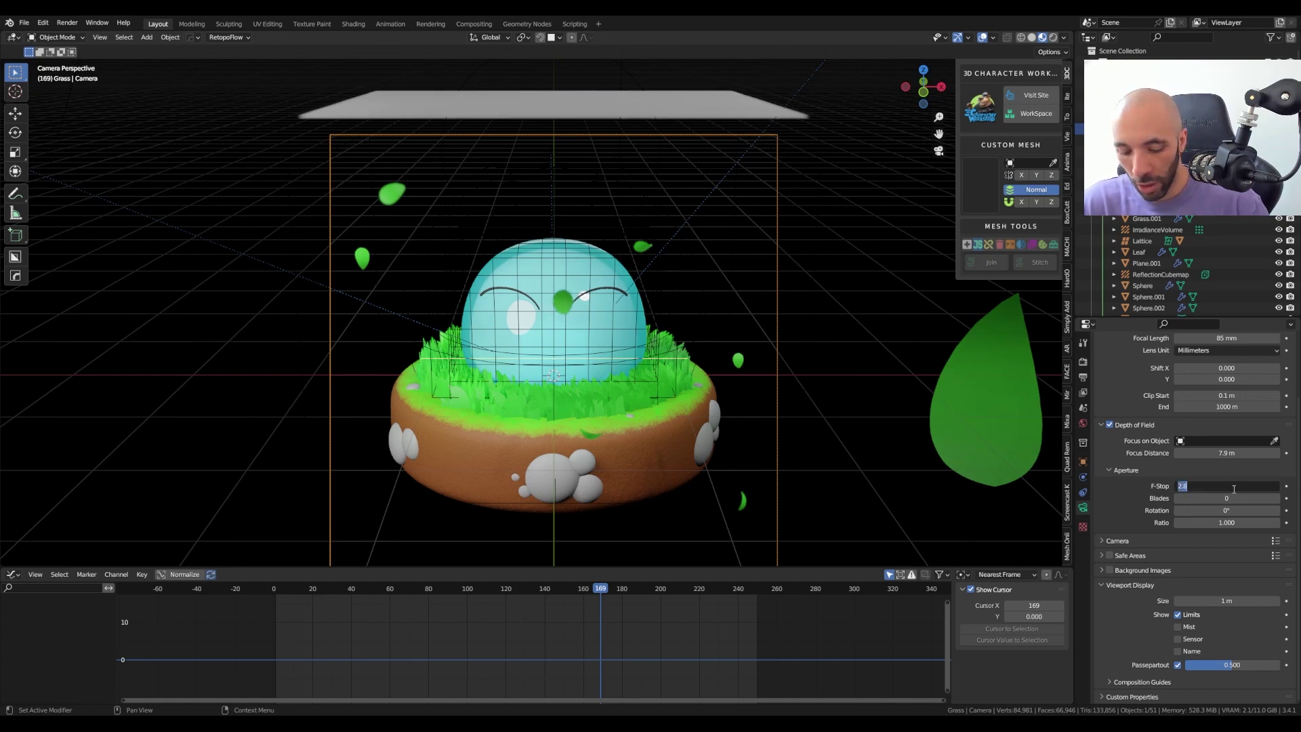
pyautogui.write('1.5')
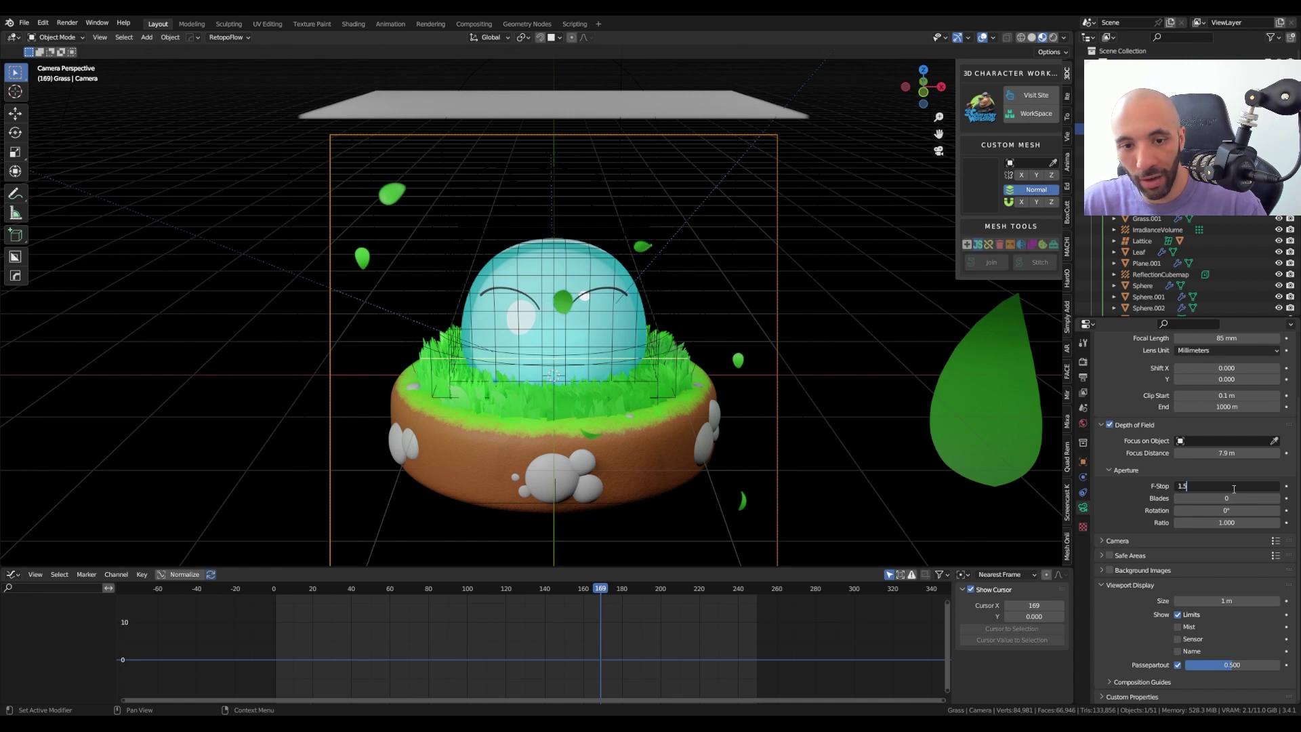
pyautogui.press('Return')
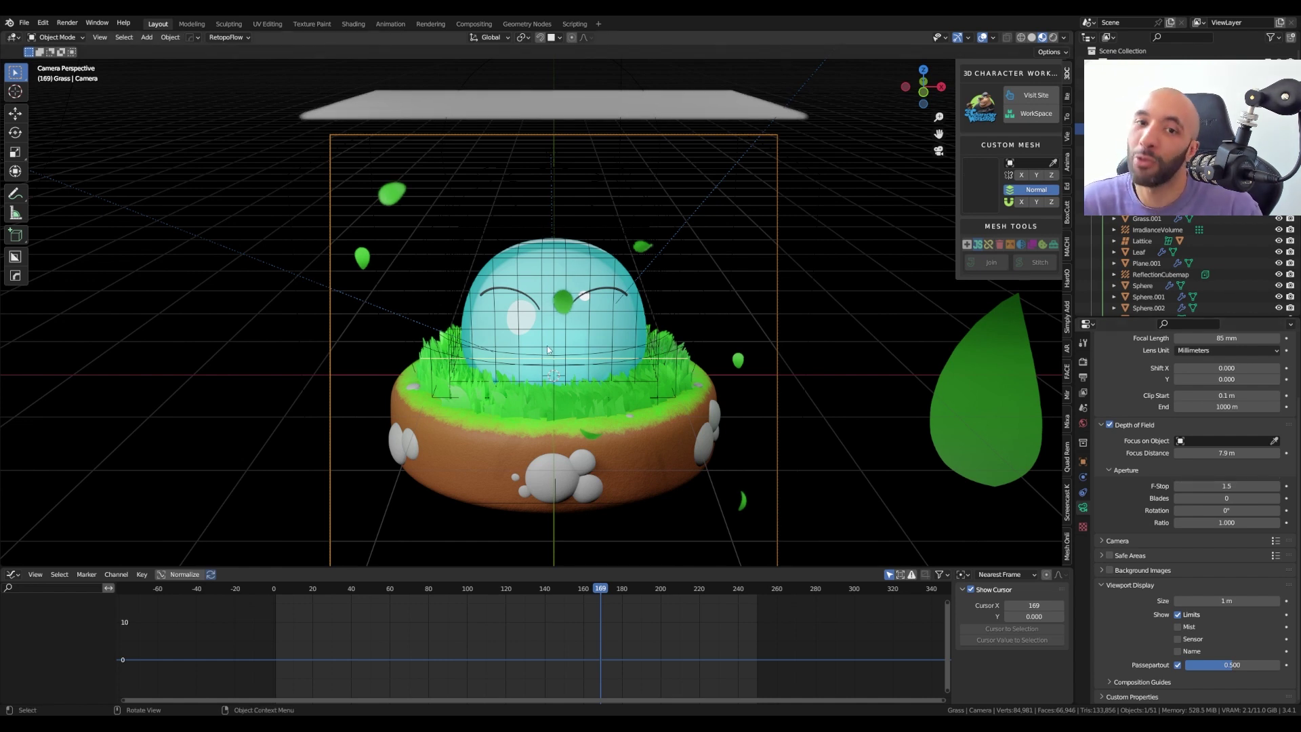
pyautogui.click(432, 26)
pyautogui.click(976, 38)
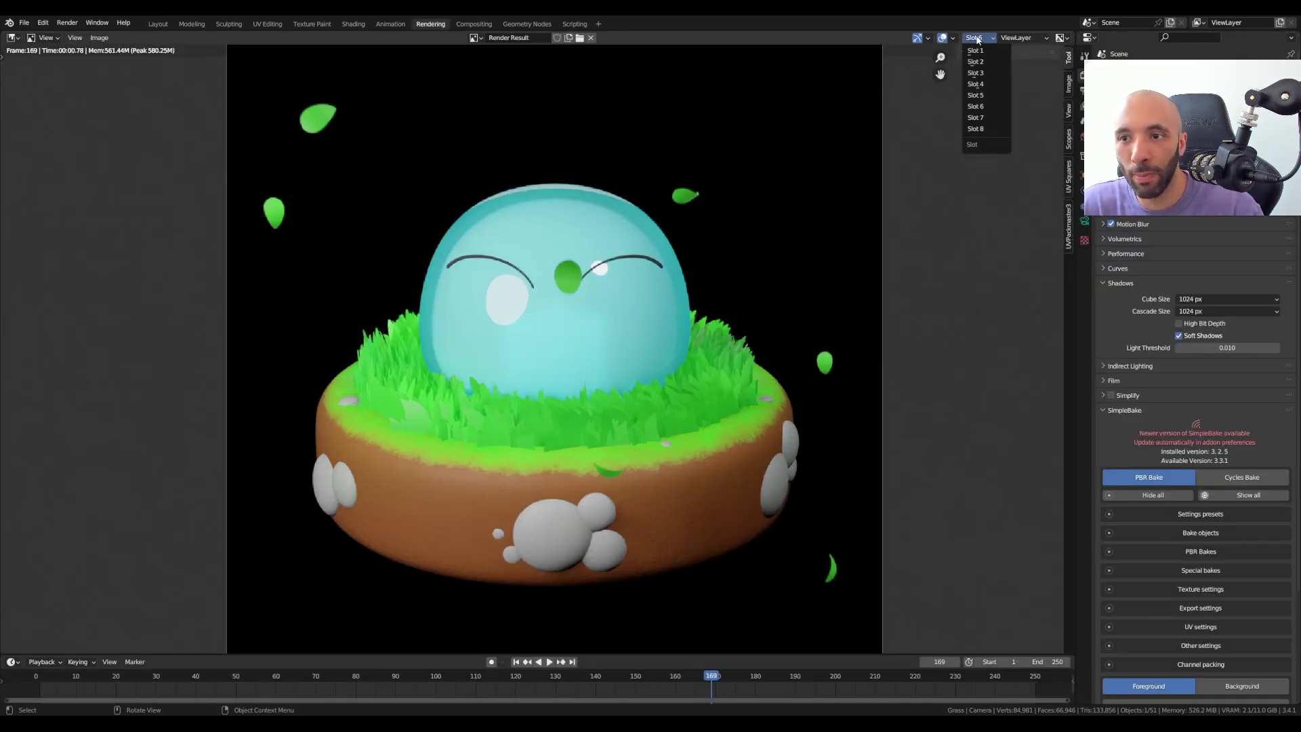
pyautogui.click(987, 118)
pyautogui.press('F12')
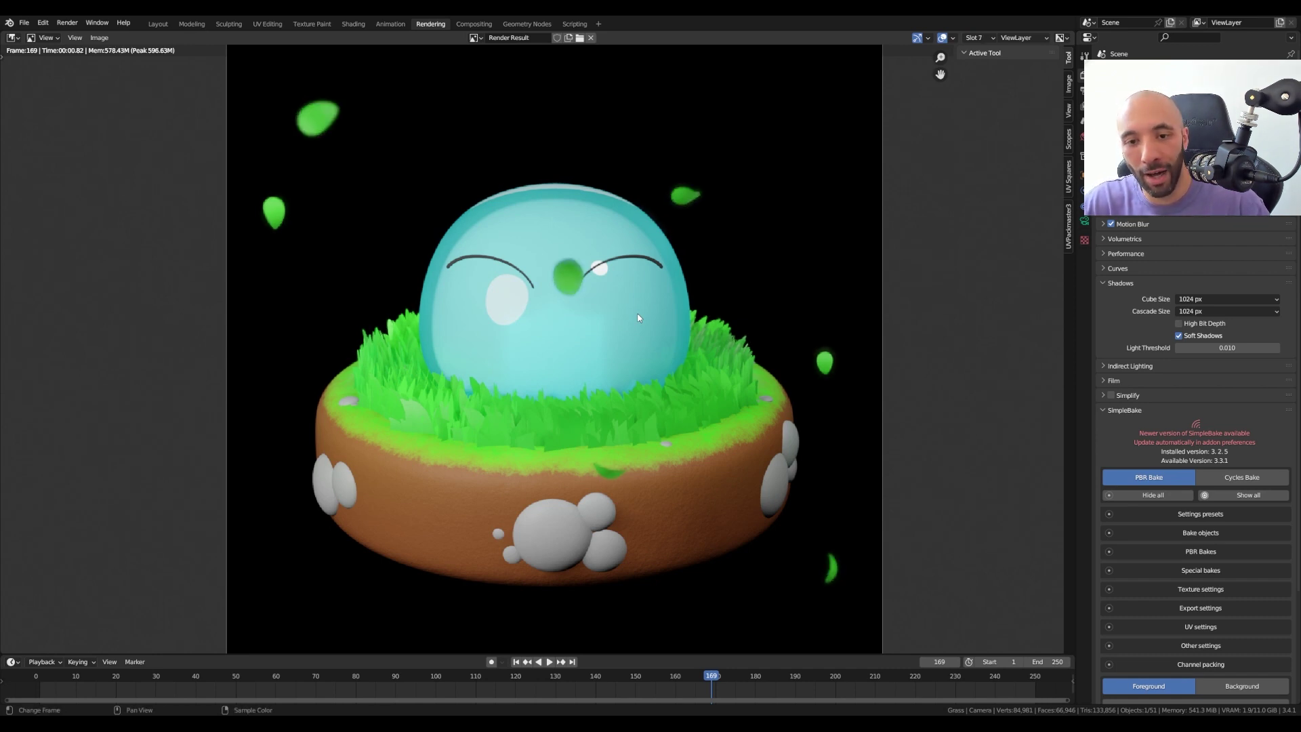
pyautogui.hotkey('alt', 'j')
pyautogui.press('j')
pyautogui.hotkey('alt', 'j')
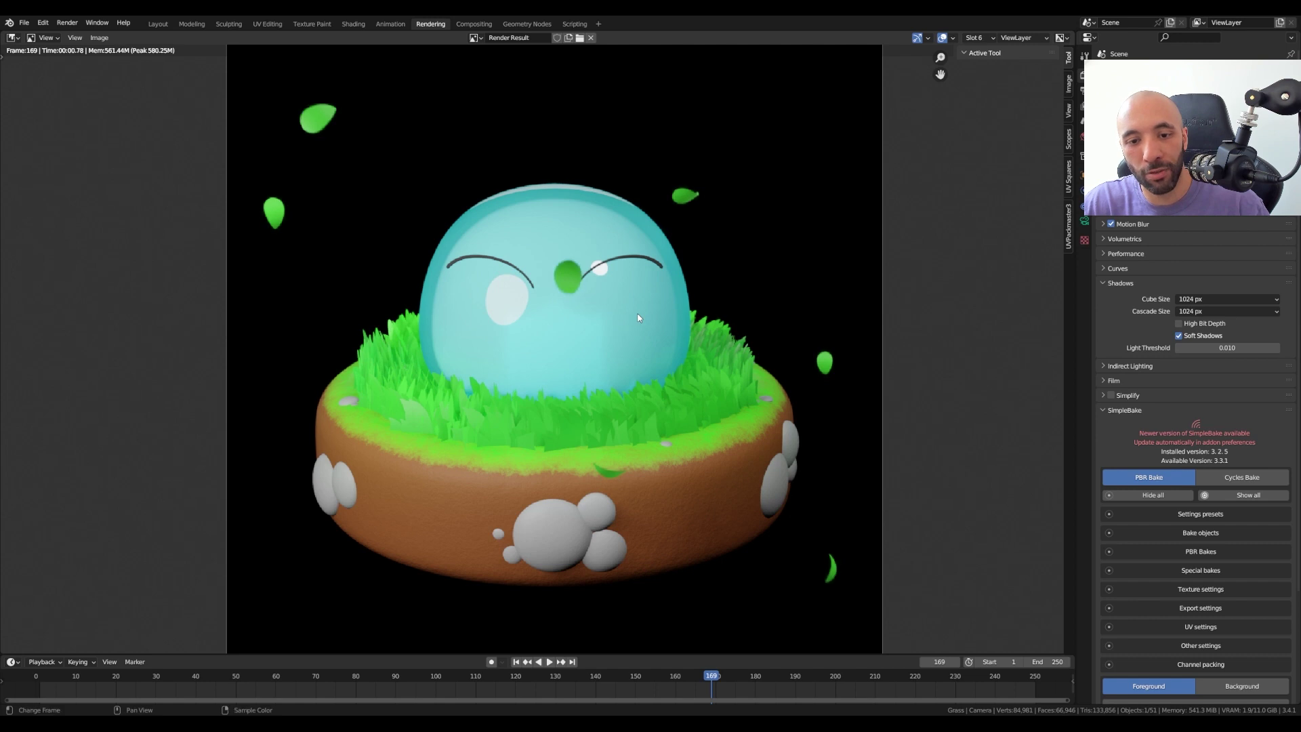
pyautogui.press('j')
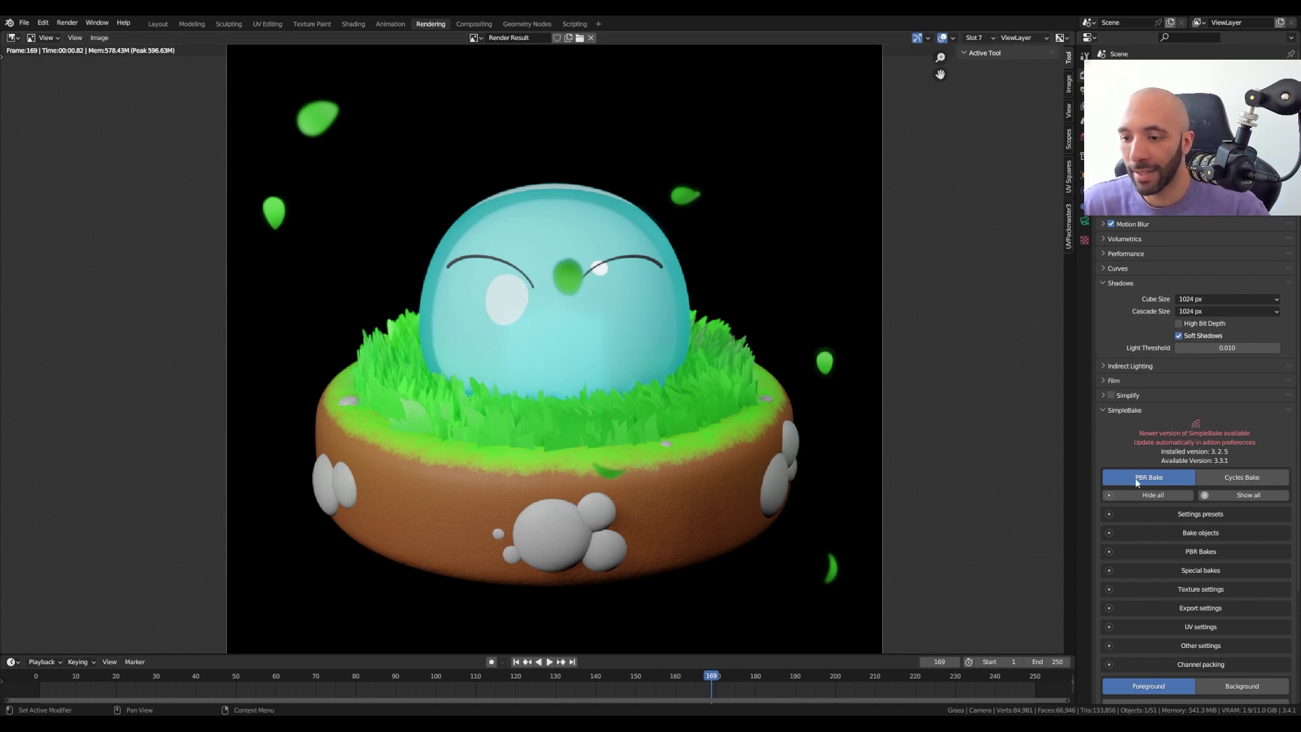
# Render frame 169 with Film Transparent, then preview the scene in rendered shading in Layout
pyautogui.click(1113, 381)
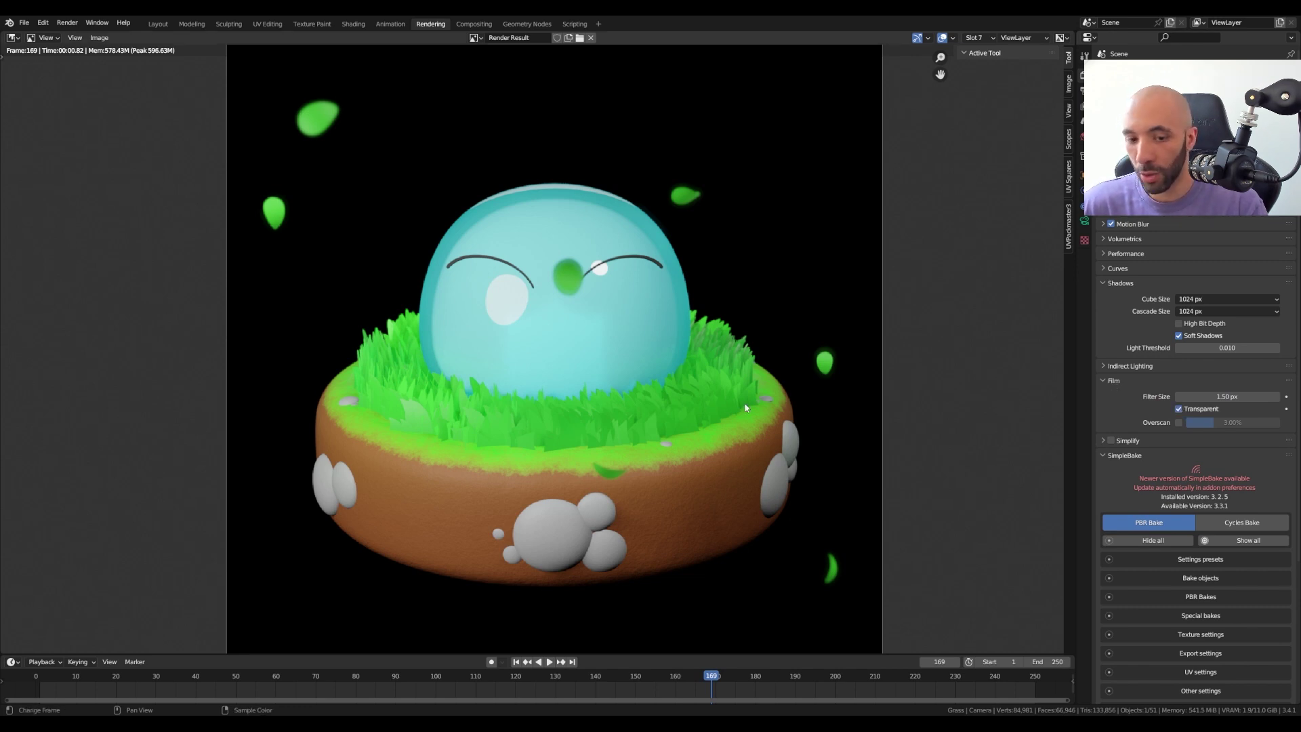
pyautogui.press('F12')
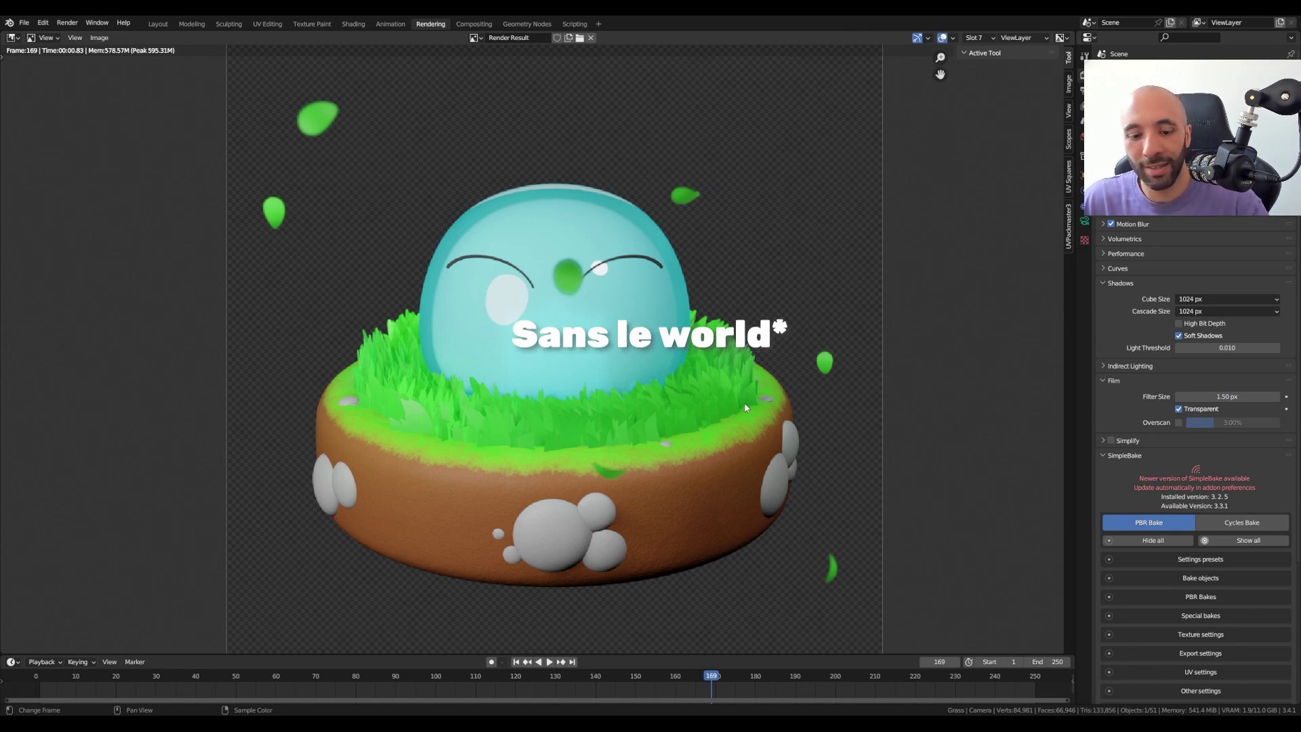
pyautogui.click(161, 25)
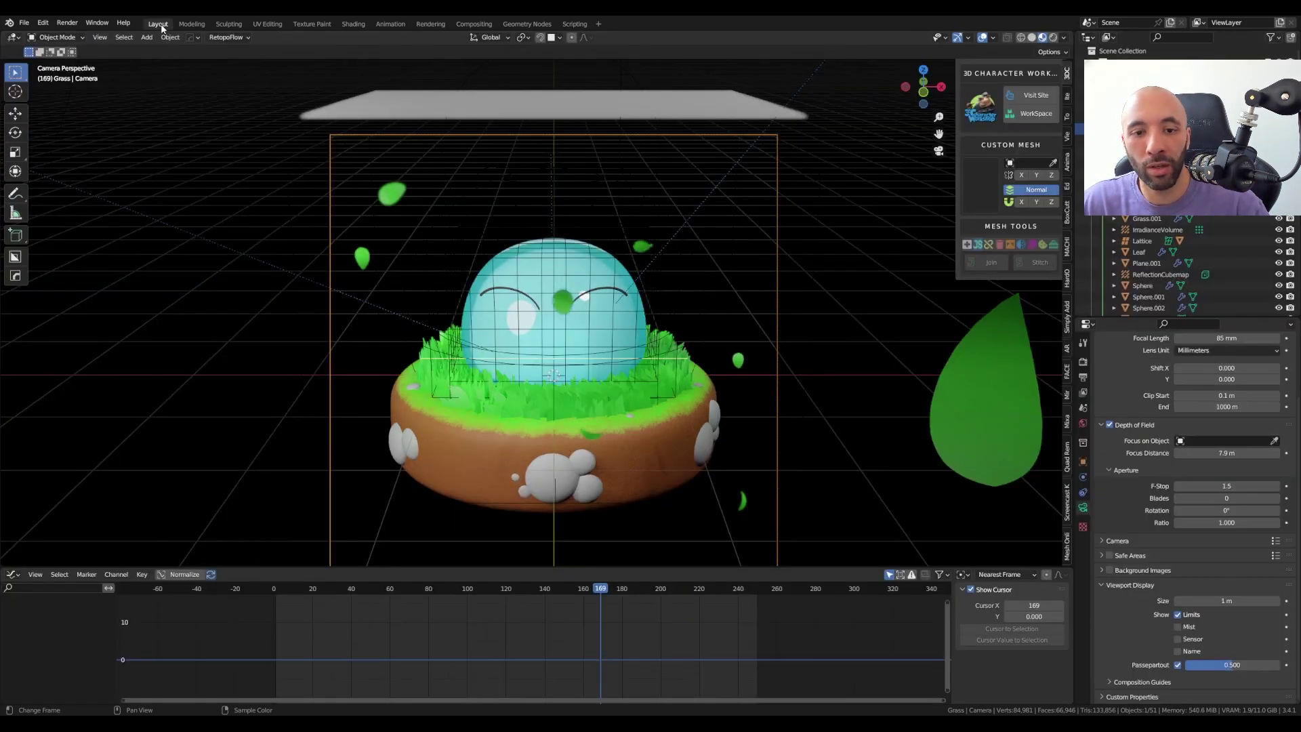
pyautogui.click(1052, 38)
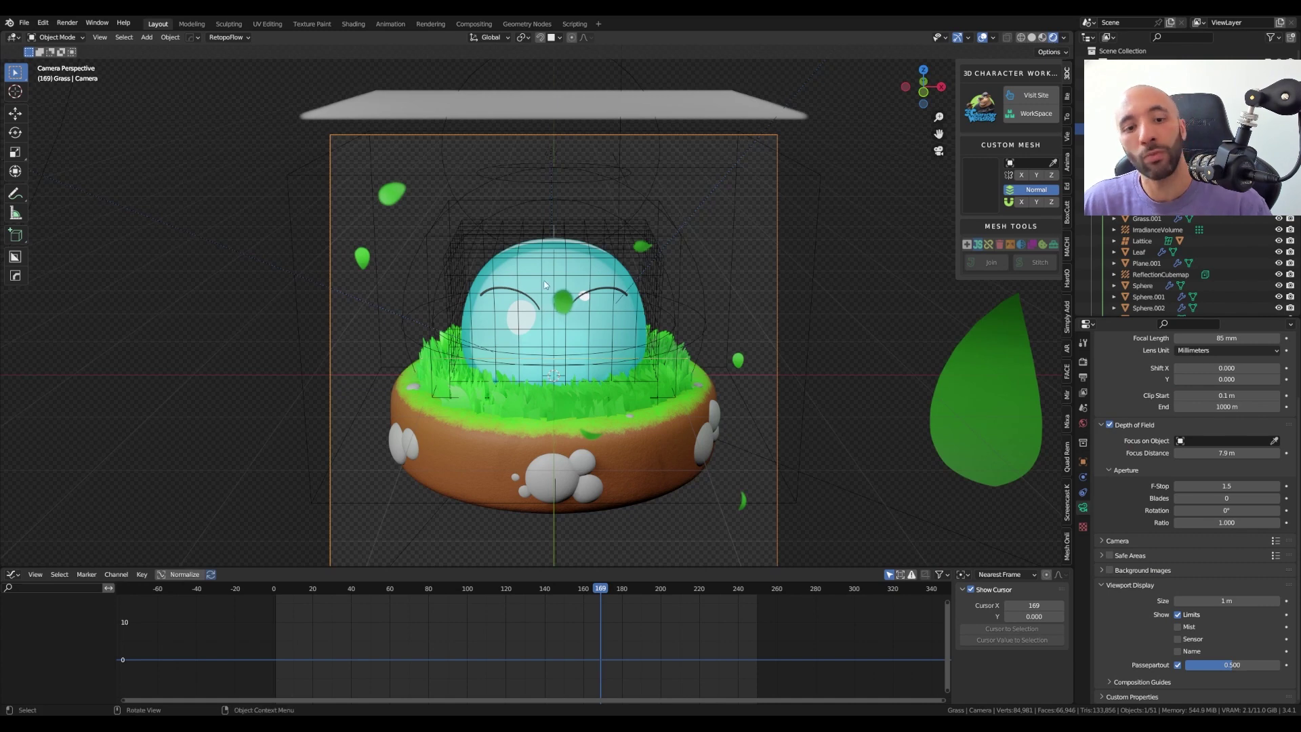
pyautogui.scroll(-3, 682, 286)
pyautogui.moveTo(681, 286); pyautogui.dragTo(624, 294, button='middle')
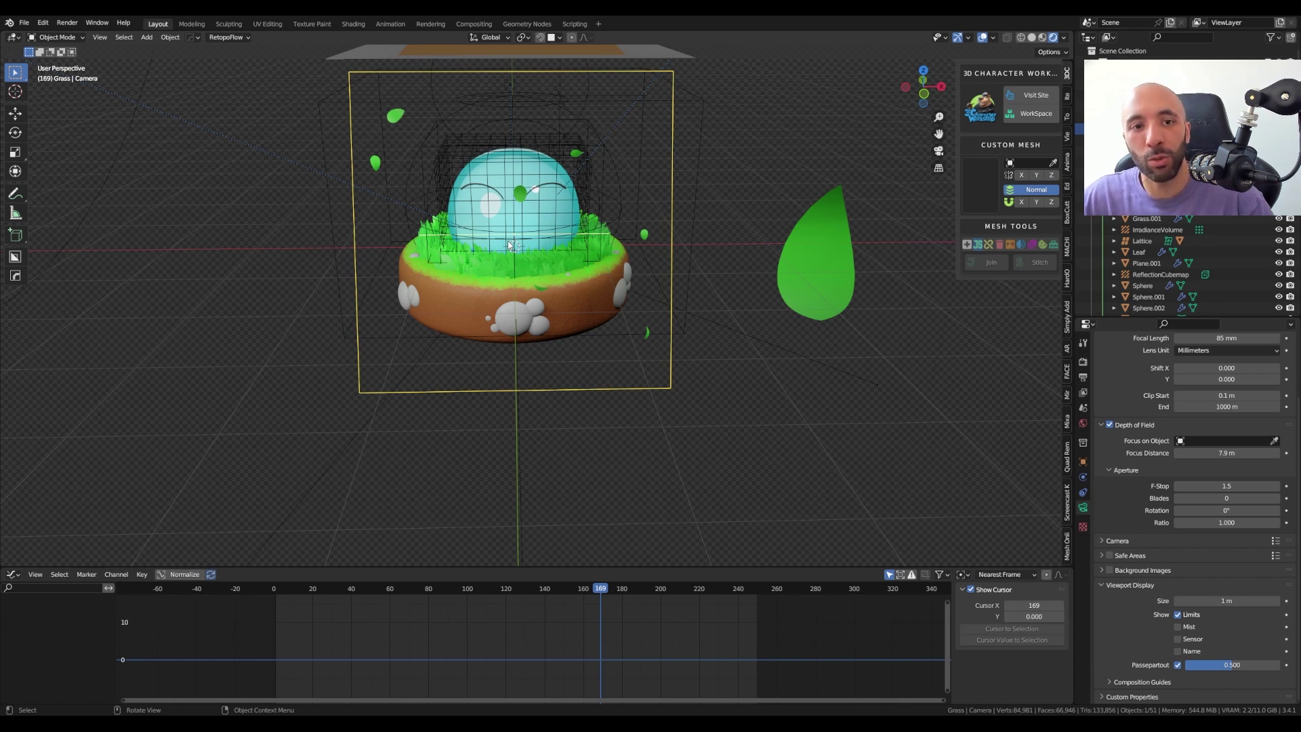
# Spread Render Layers left and Composite right, enable Use Nodes, and add a Viewer node
pyautogui.click(477, 25)
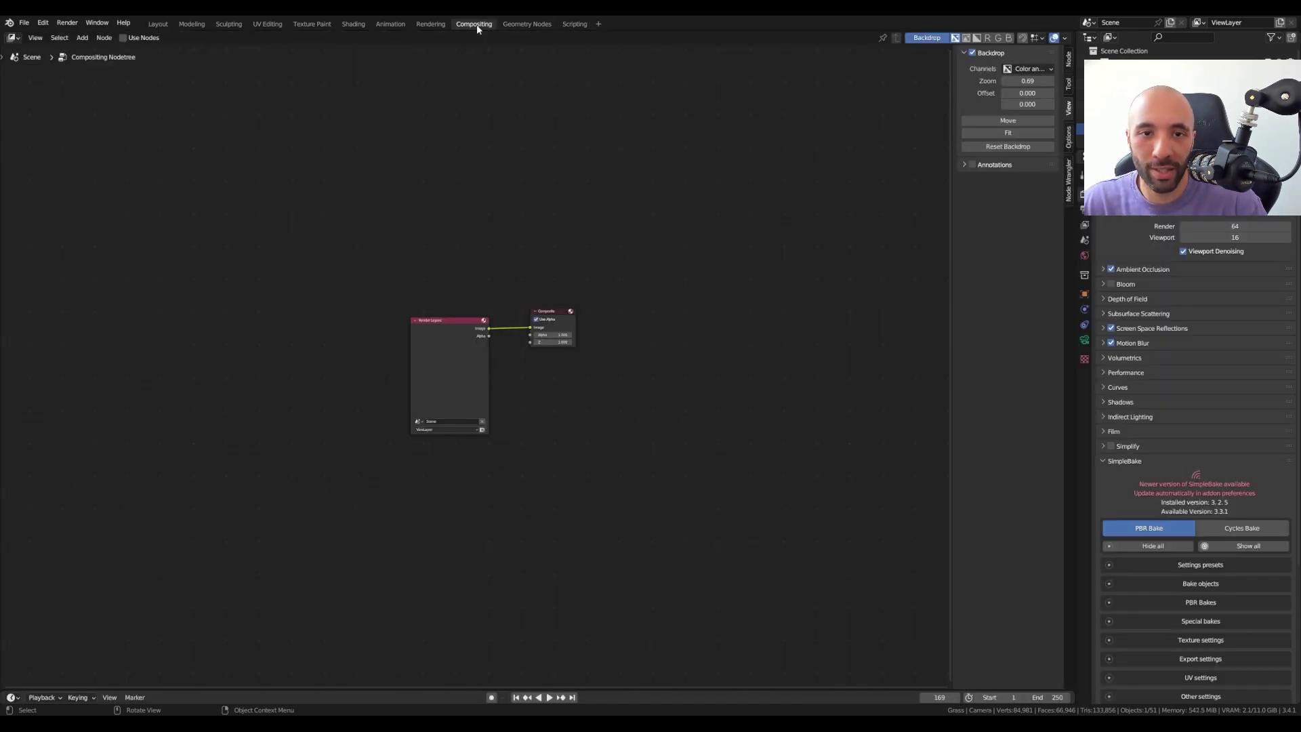
pyautogui.click(461, 328)
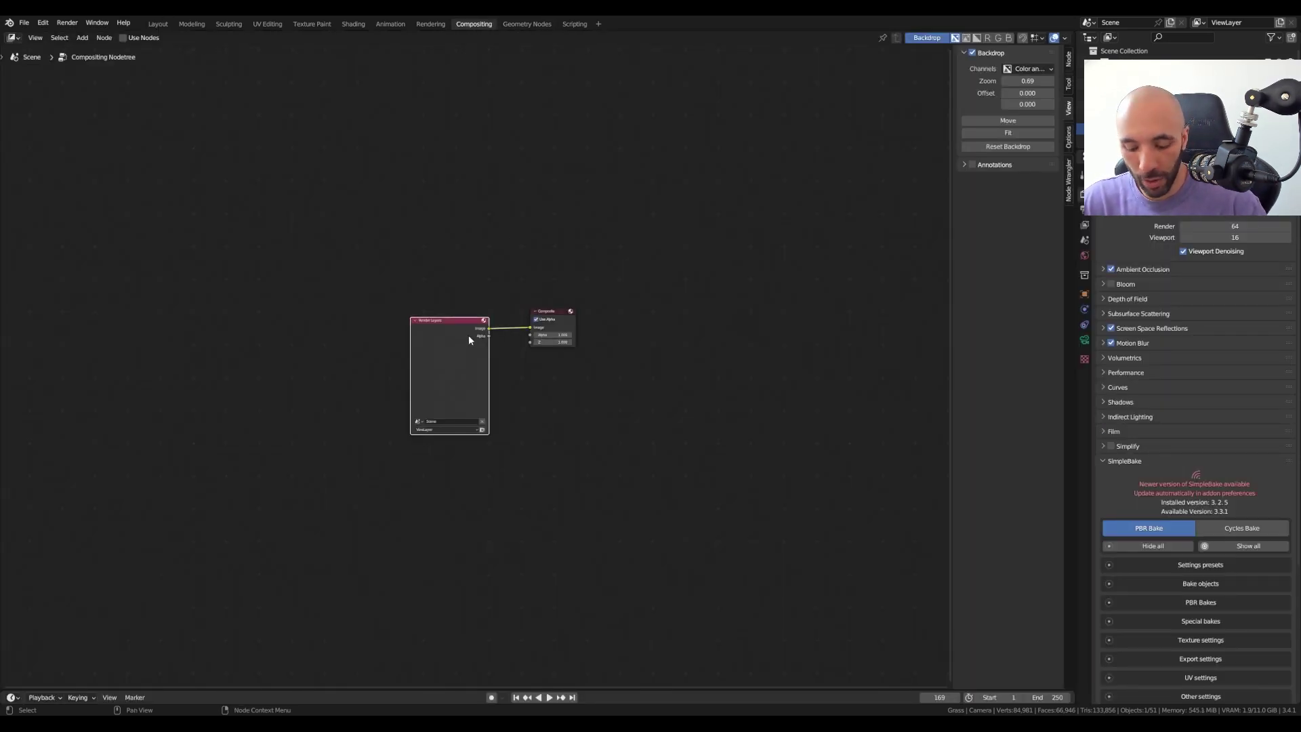
pyautogui.press('g')
pyautogui.click(244, 331)
pyautogui.click(554, 313)
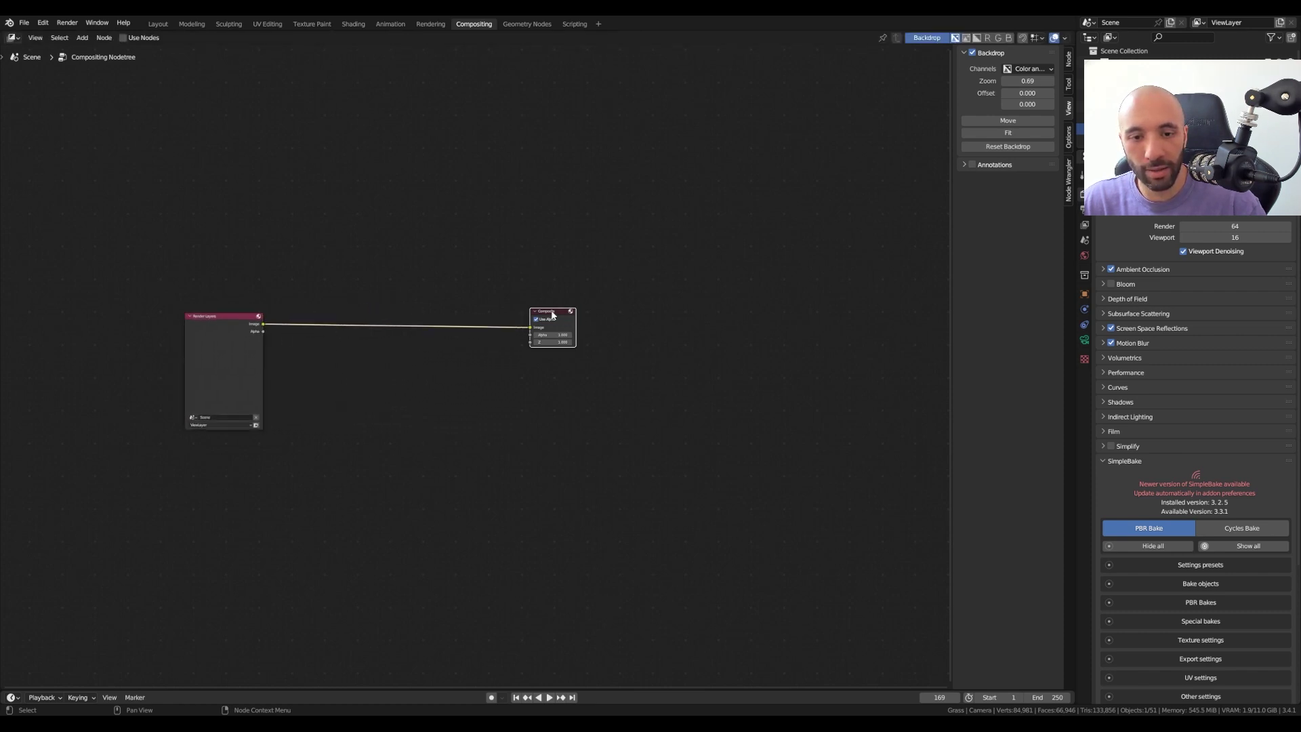
pyautogui.press('g')
pyautogui.click(676, 314)
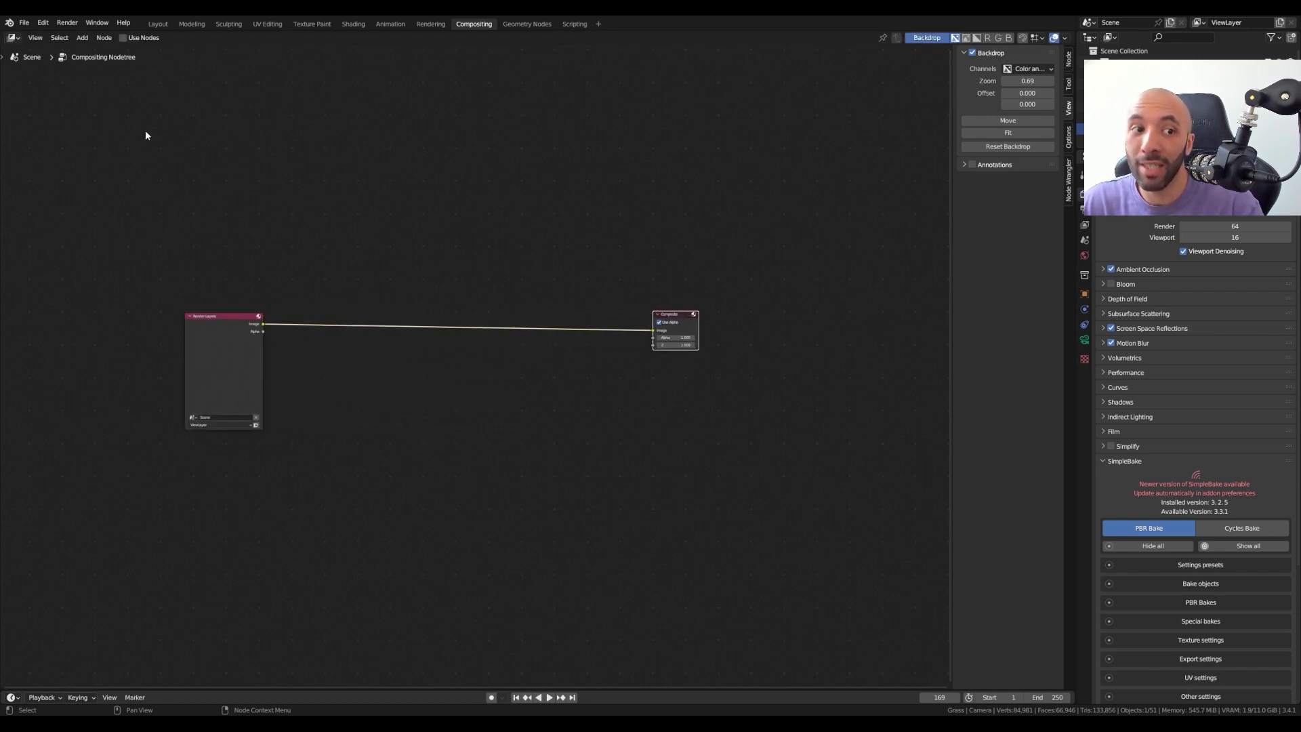
pyautogui.click(122, 37)
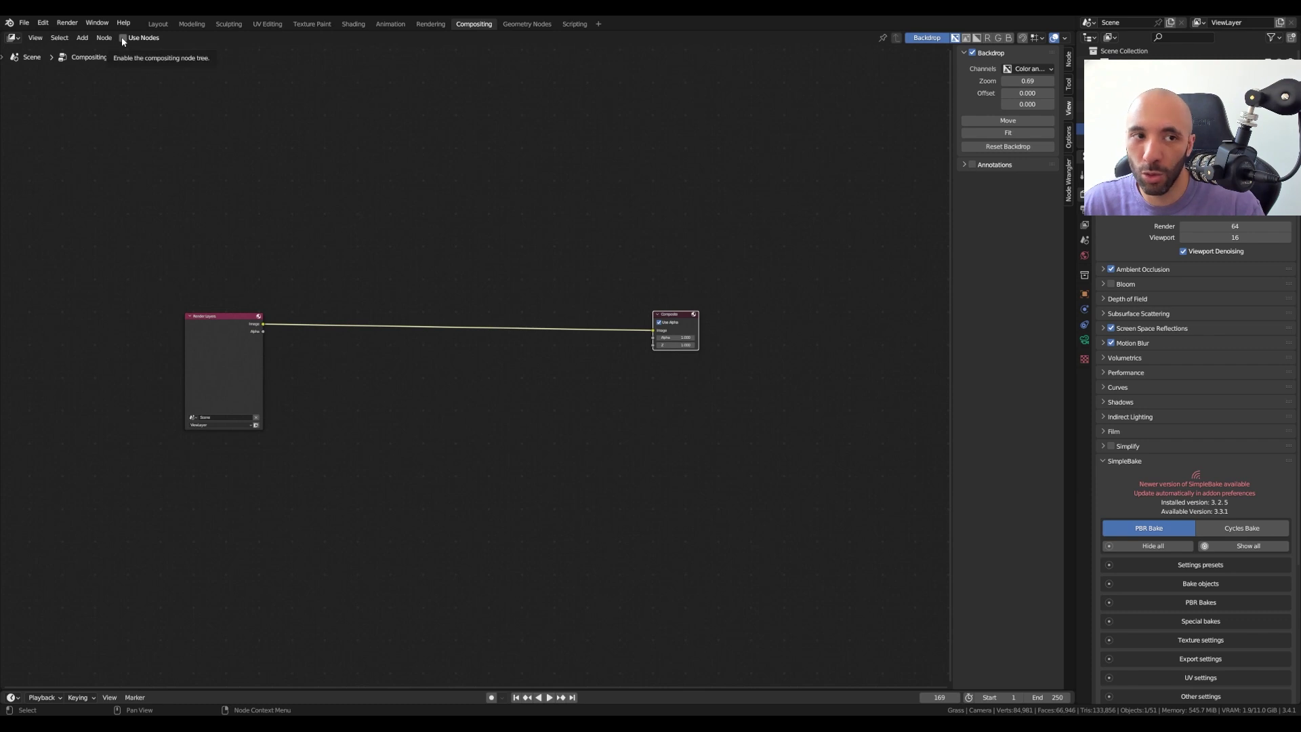
pyautogui.keyDown('ctrl'); pyautogui.keyDown('shift'); pyautogui.click(229, 335); pyautogui.keyUp('shift'); pyautogui.keyUp('ctrl')
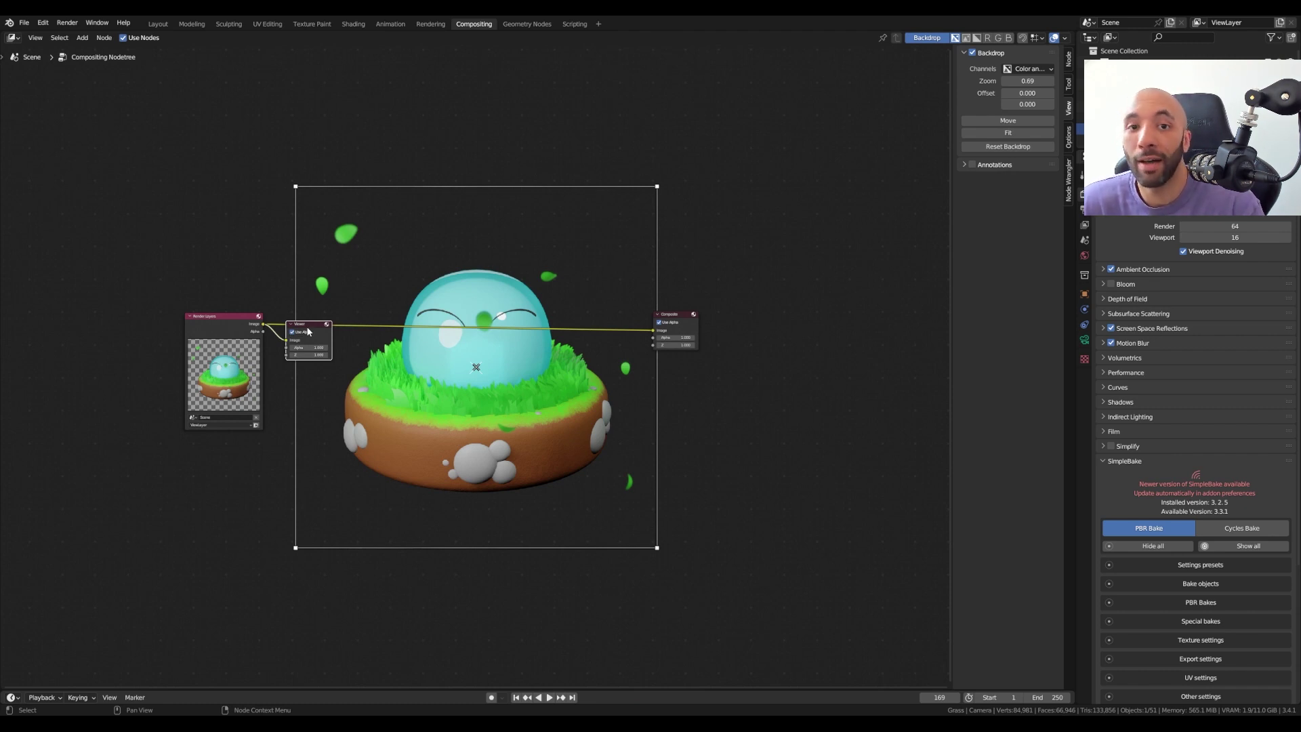
# Place the Viewer beside Composite and set the backdrop zoom to 0.83, centred
pyautogui.press('g')
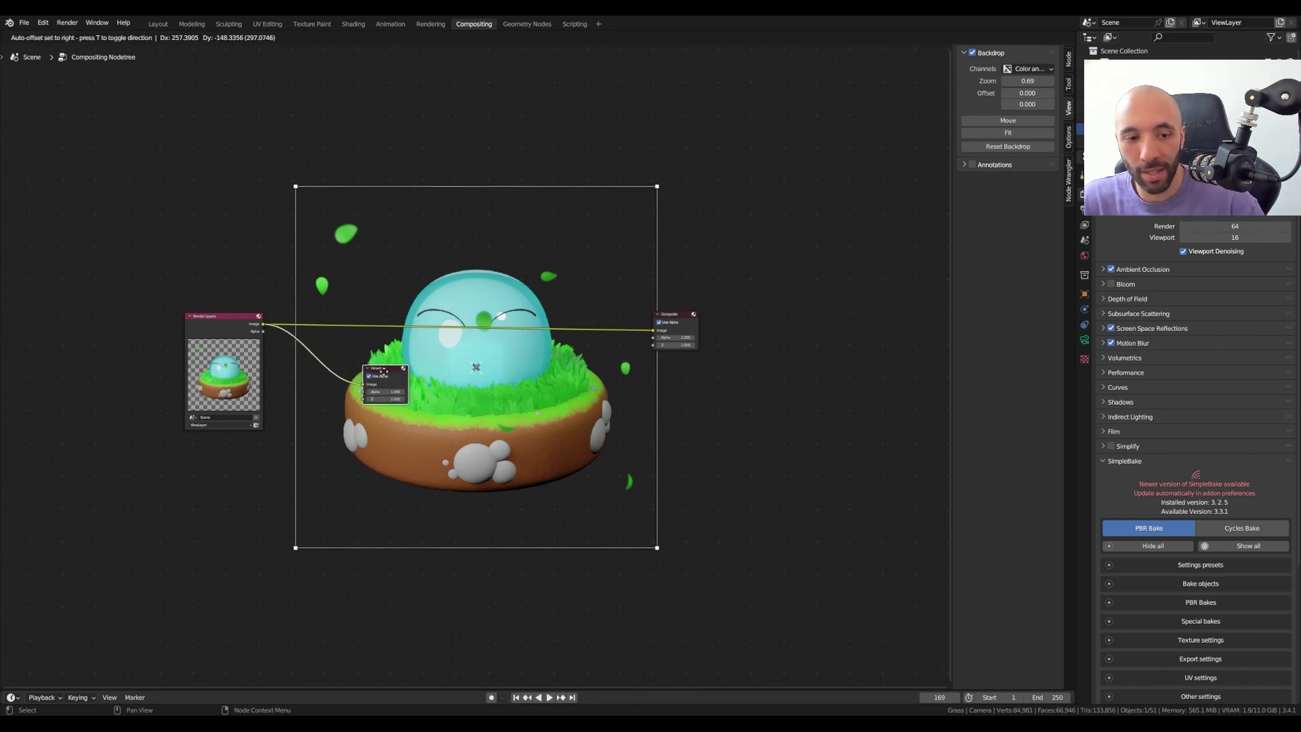
pyautogui.click(675, 364)
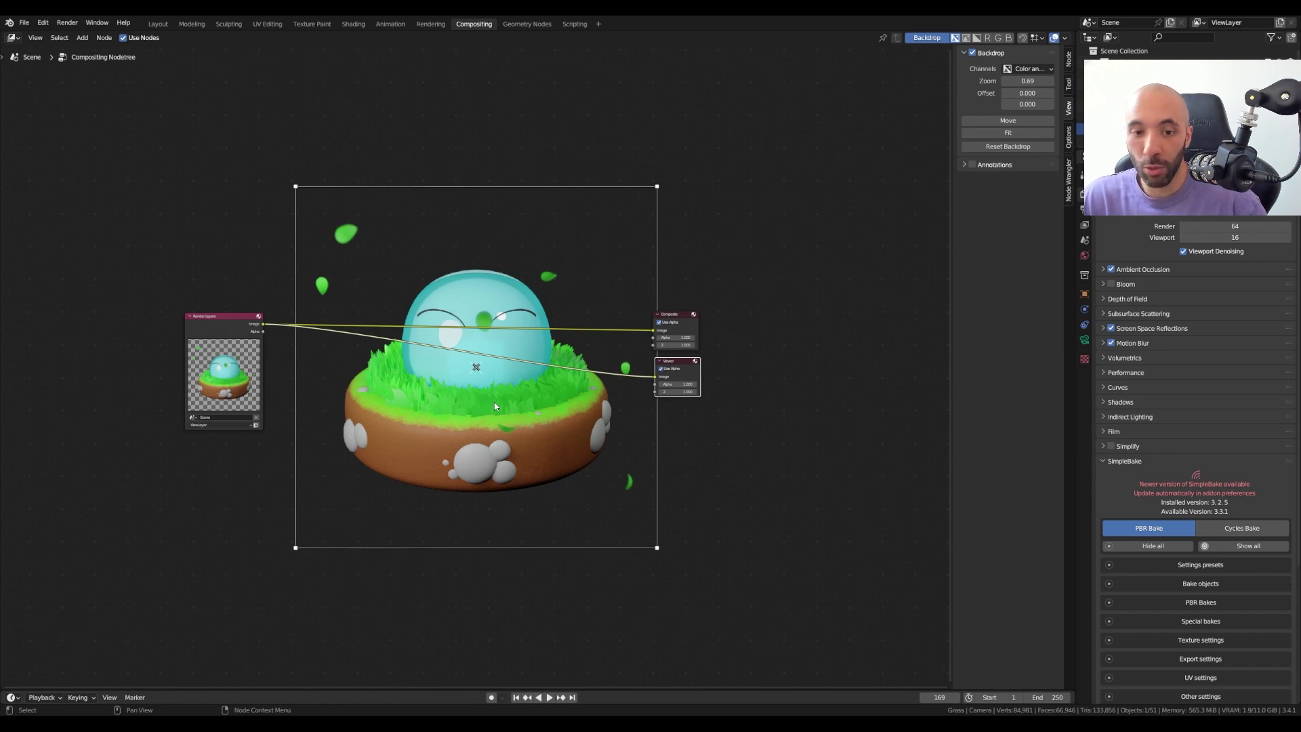
pyautogui.press('v')
pyautogui.press('v')
pyautogui.press('v')
pyautogui.hotkey('alt', 'v')
pyautogui.hotkey('alt', 'v')
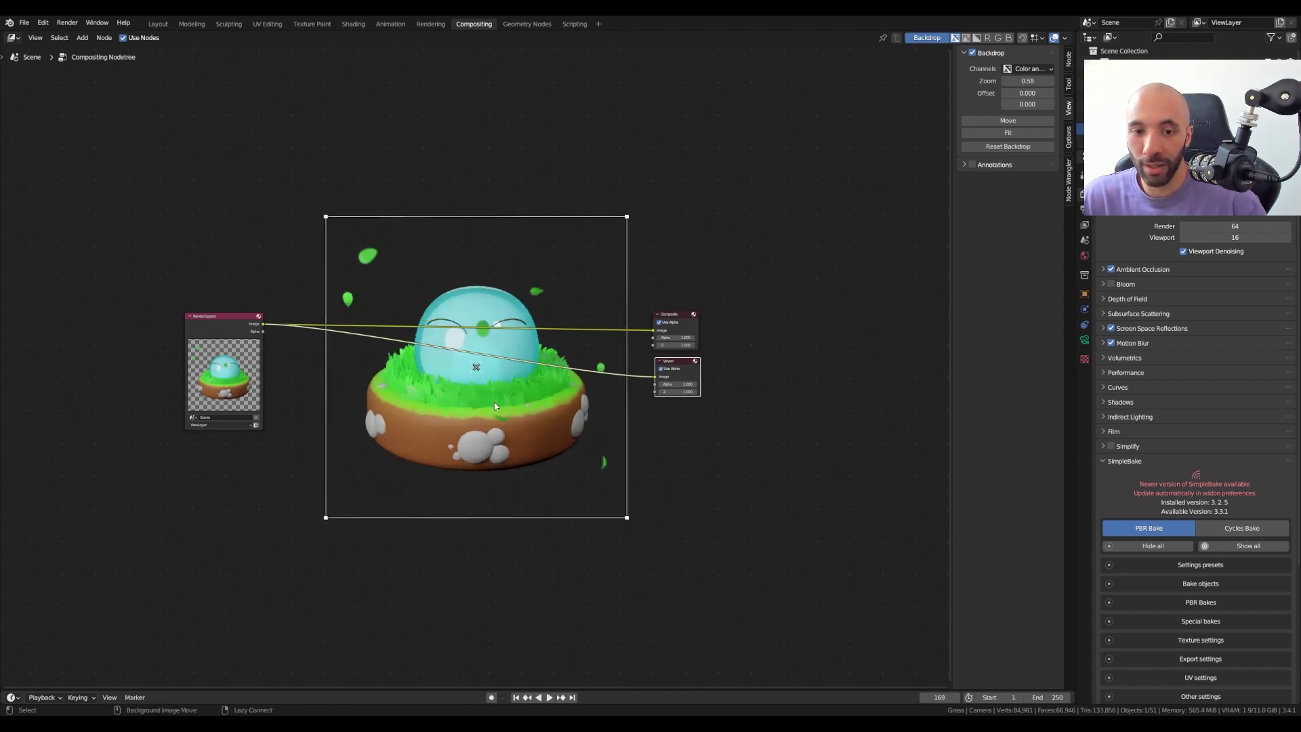
pyautogui.hotkey('alt', 'v')
pyautogui.hotkey('alt', 'v')
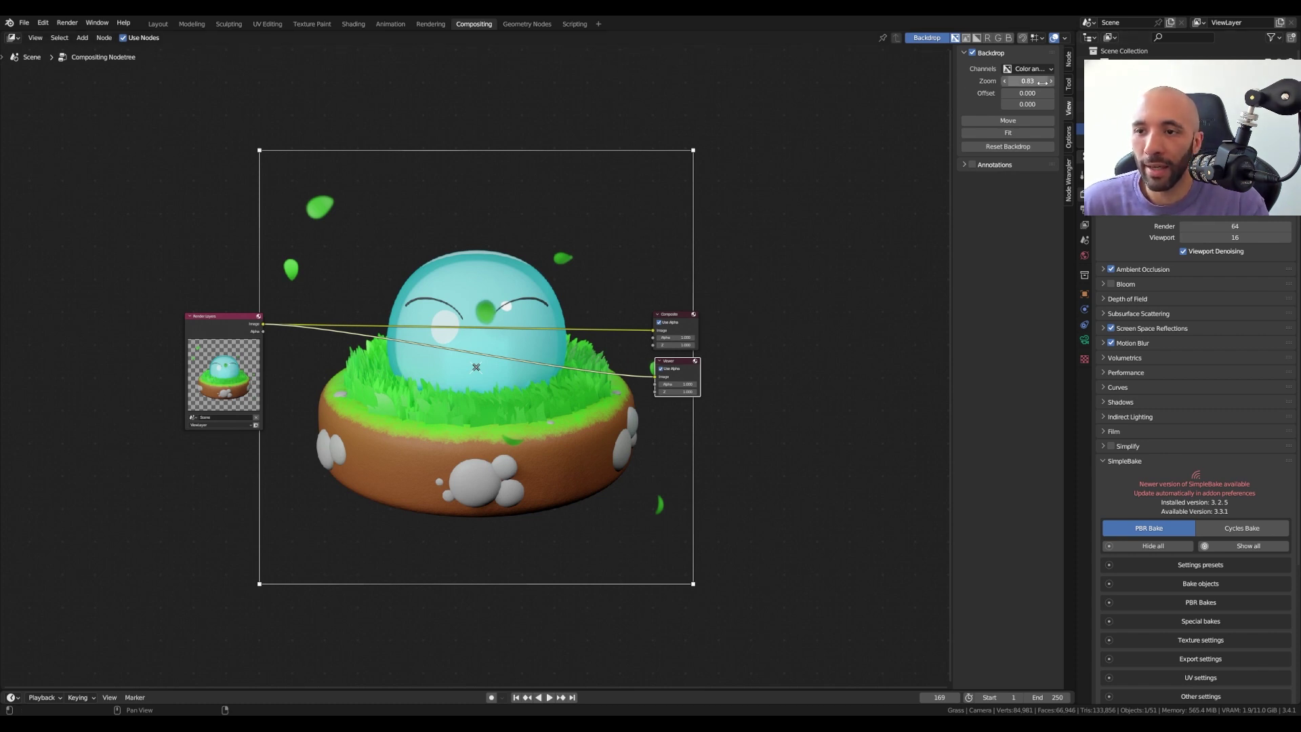
pyautogui.moveTo(1030, 80); pyautogui.dragTo(1026, 93)
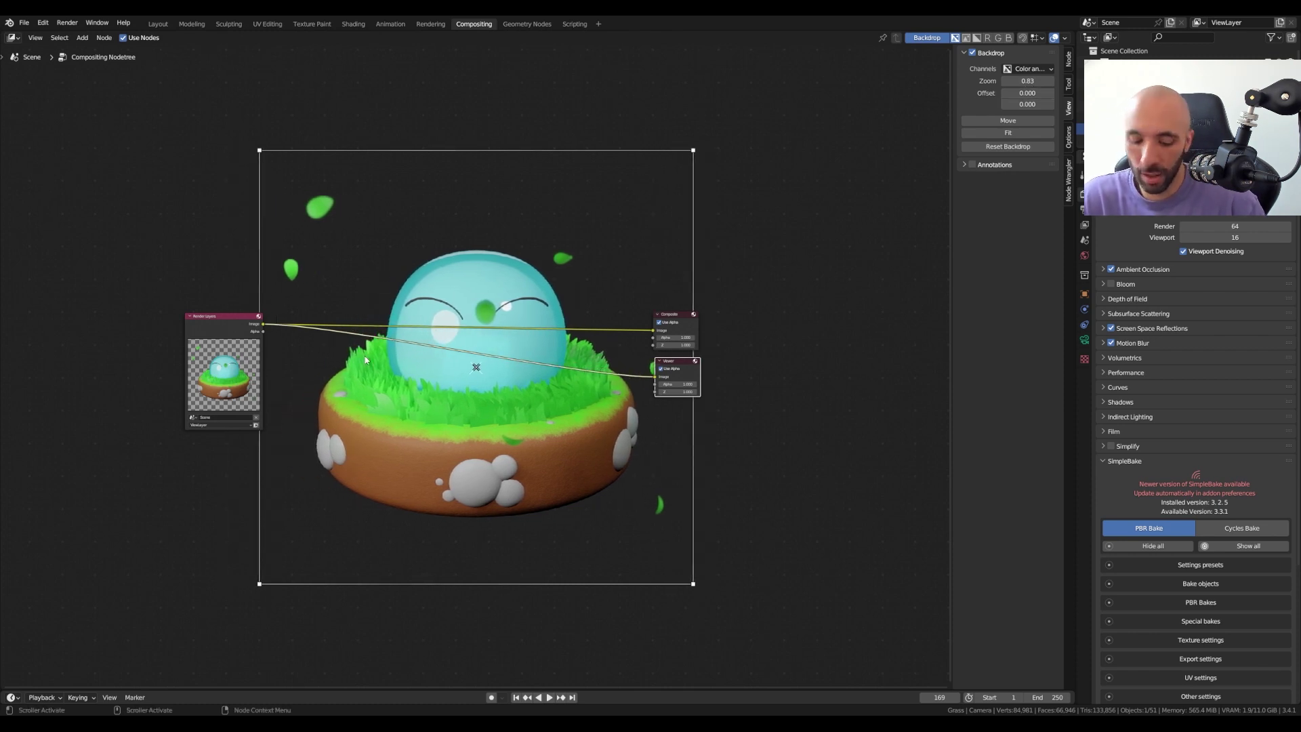
pyautogui.moveTo(594, 229)
pyautogui.keyDown('alt'); pyautogui.mouseDown(button='middle')
pyautogui.moveTo(538, 229)
pyautogui.moveTo(788, 233)
pyautogui.moveTo(503, 230)
pyautogui.moveTo(589, 220)
pyautogui.mouseUp(button='middle'); pyautogui.keyUp('alt')
pyautogui.rightClick(588, 218)
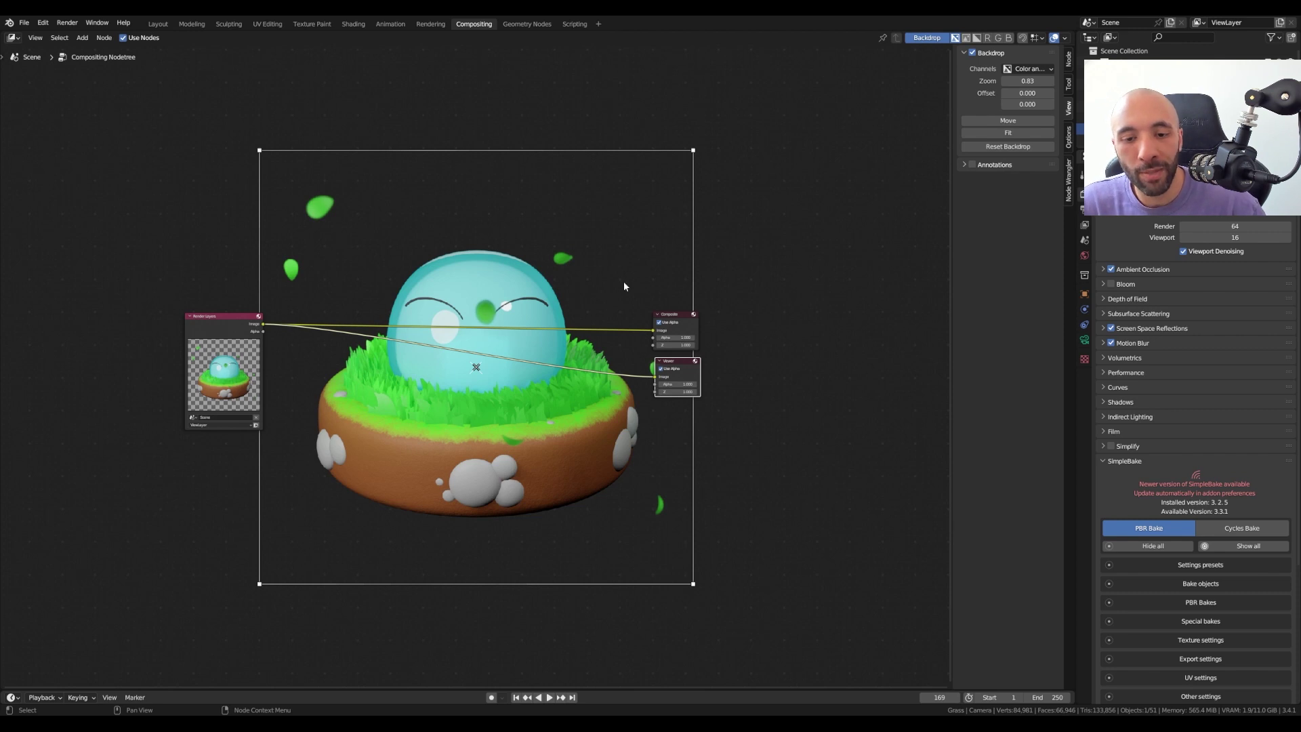
# Route both Render Layers links through one reroute and move the output nodes right
pyautogui.keyDown('shift'); pyautogui.moveTo(611, 303); pyautogui.dragTo(615, 361, button='right'); pyautogui.keyUp('shift')
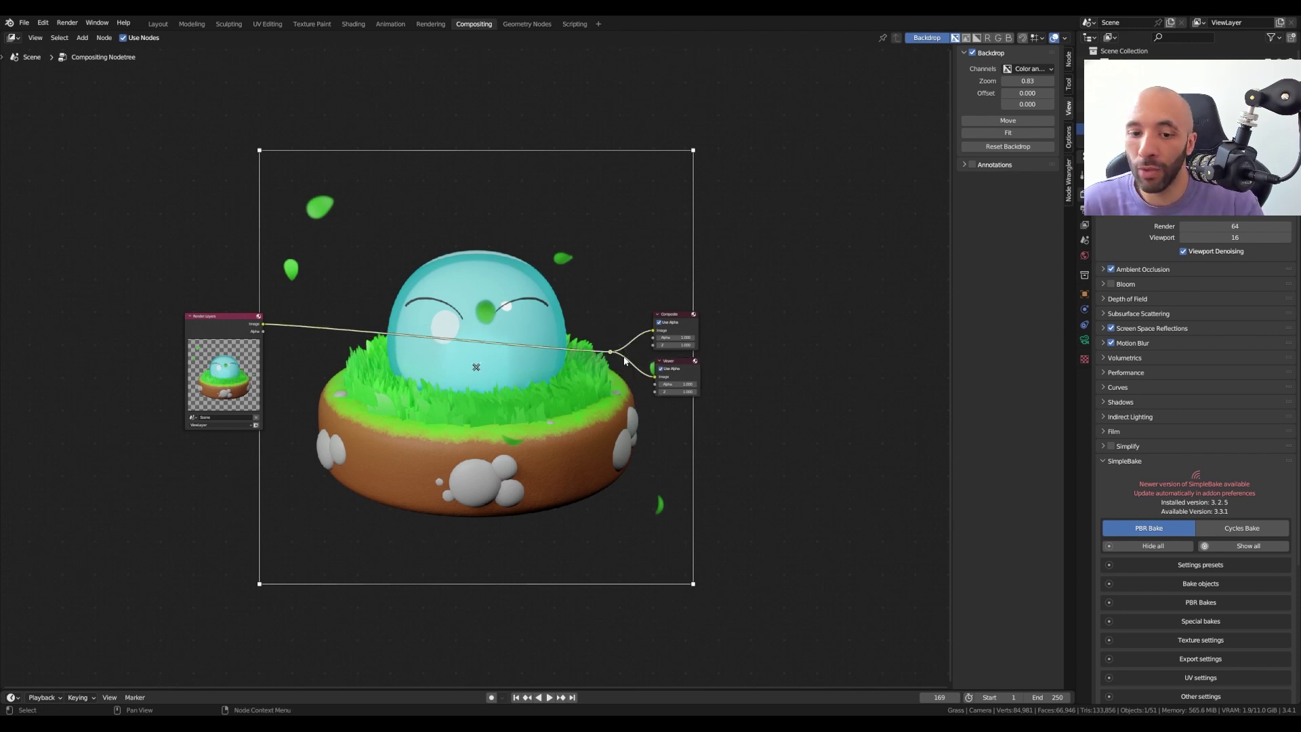
pyautogui.moveTo(575, 278); pyautogui.dragTo(764, 438)
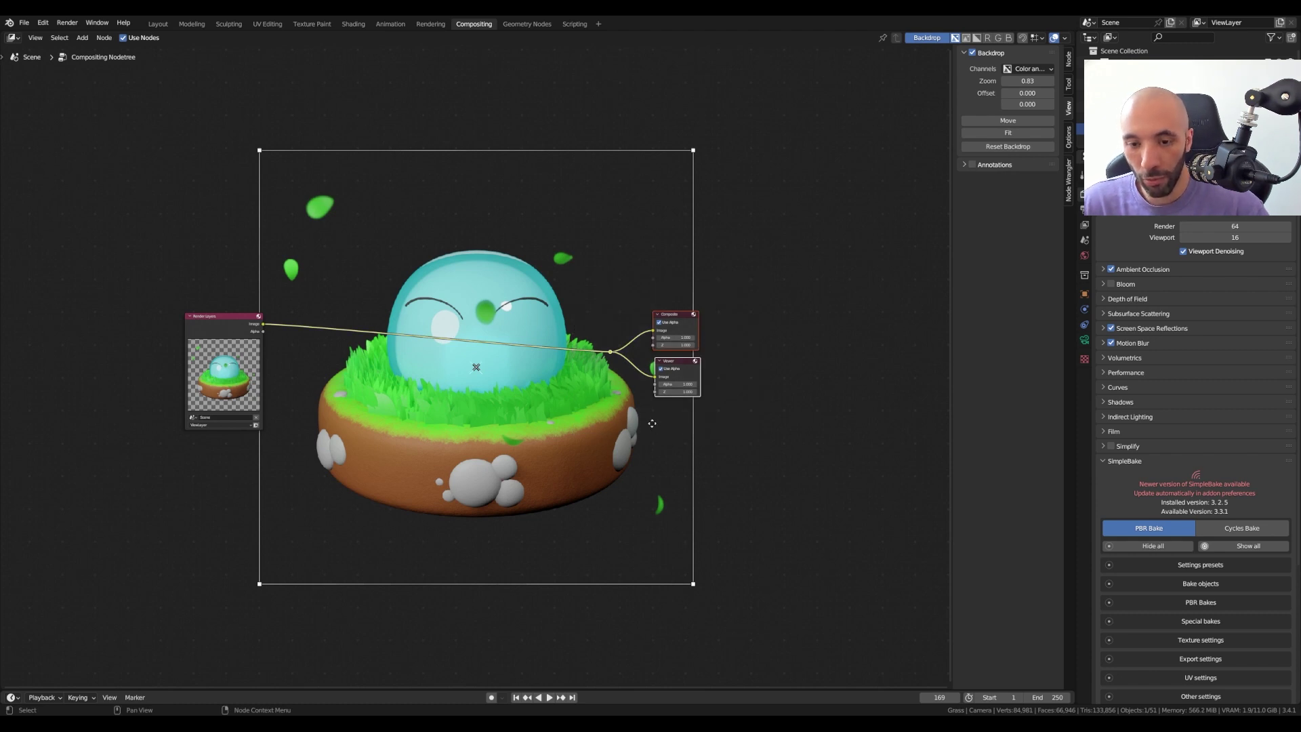
pyautogui.press('g')
pyautogui.click(848, 399)
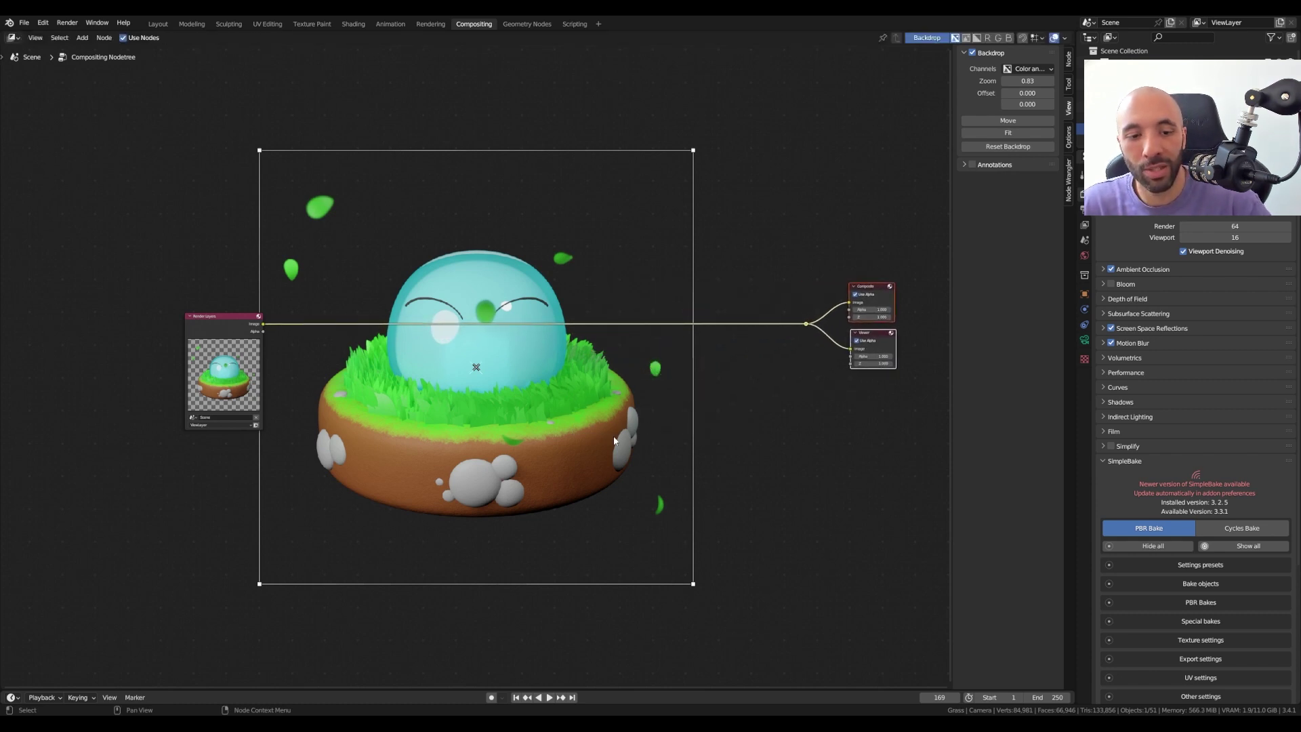
pyautogui.hotkey('shift', 'a')
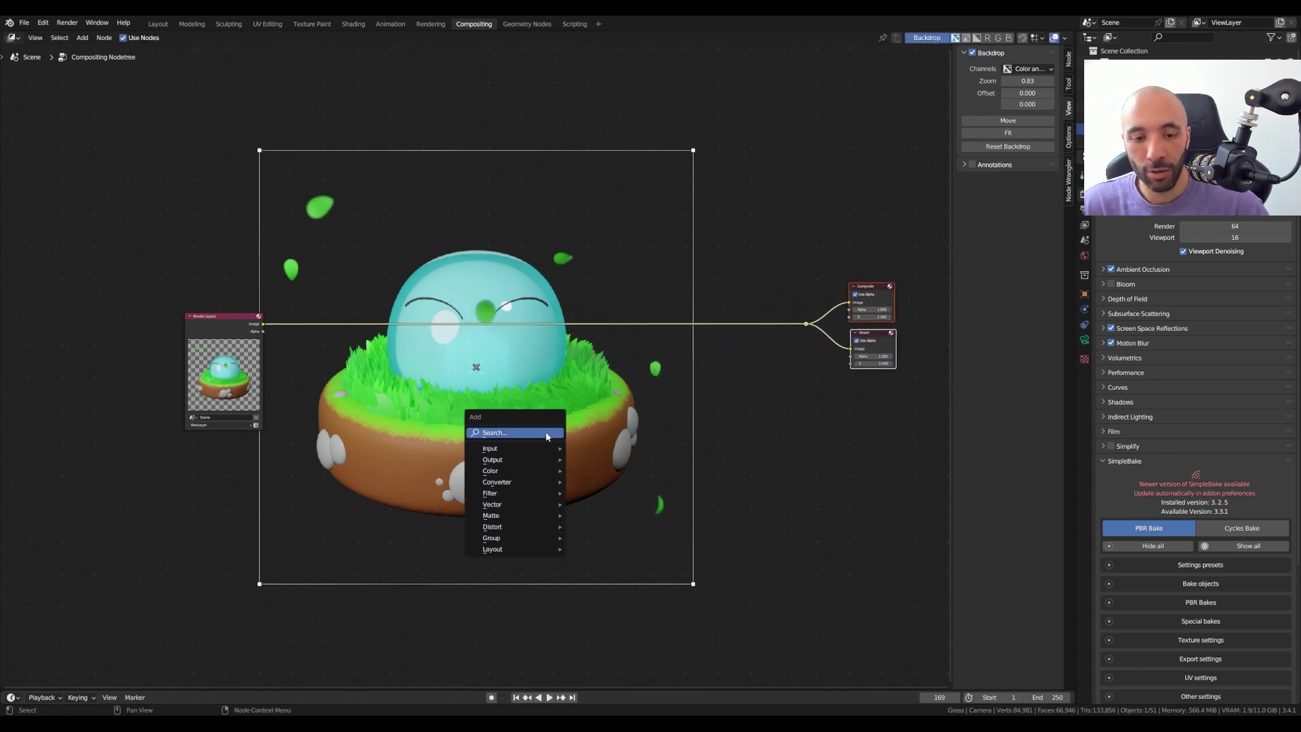
# Add an Ellipse Mask node below Render Layers and preview it enlarged on the backdrop
pyautogui.click(546, 433)
pyautogui.write('ellipse')
pyautogui.press('Return')
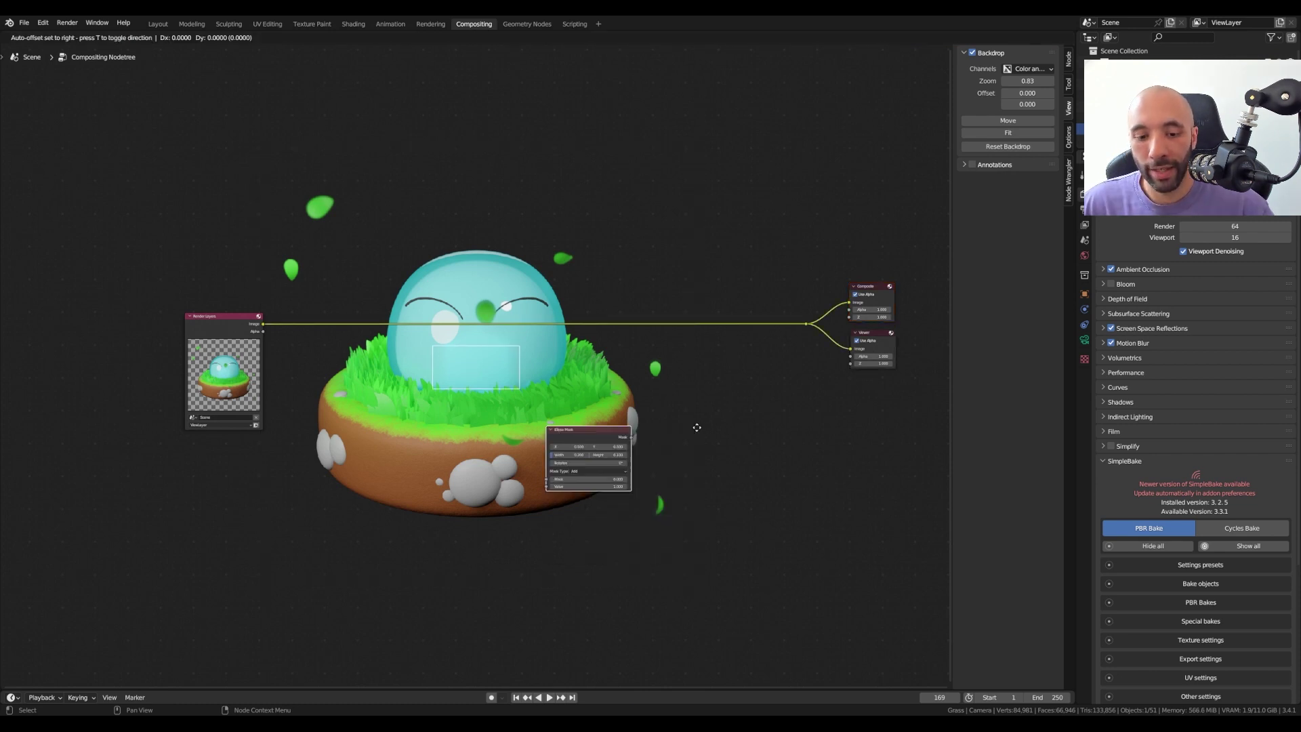
pyautogui.click(331, 447)
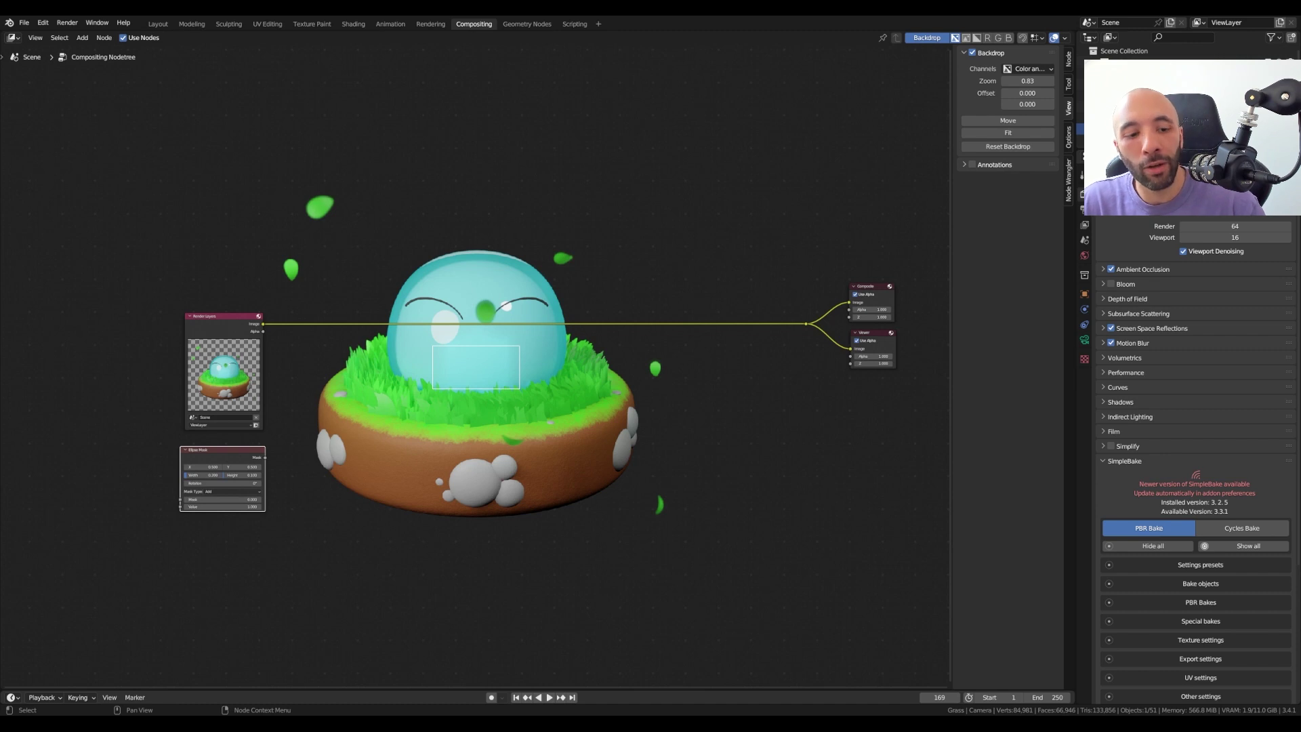
pyautogui.keyDown('ctrl'); pyautogui.keyDown('shift'); pyautogui.click(232, 454); pyautogui.keyUp('shift'); pyautogui.keyUp('ctrl')
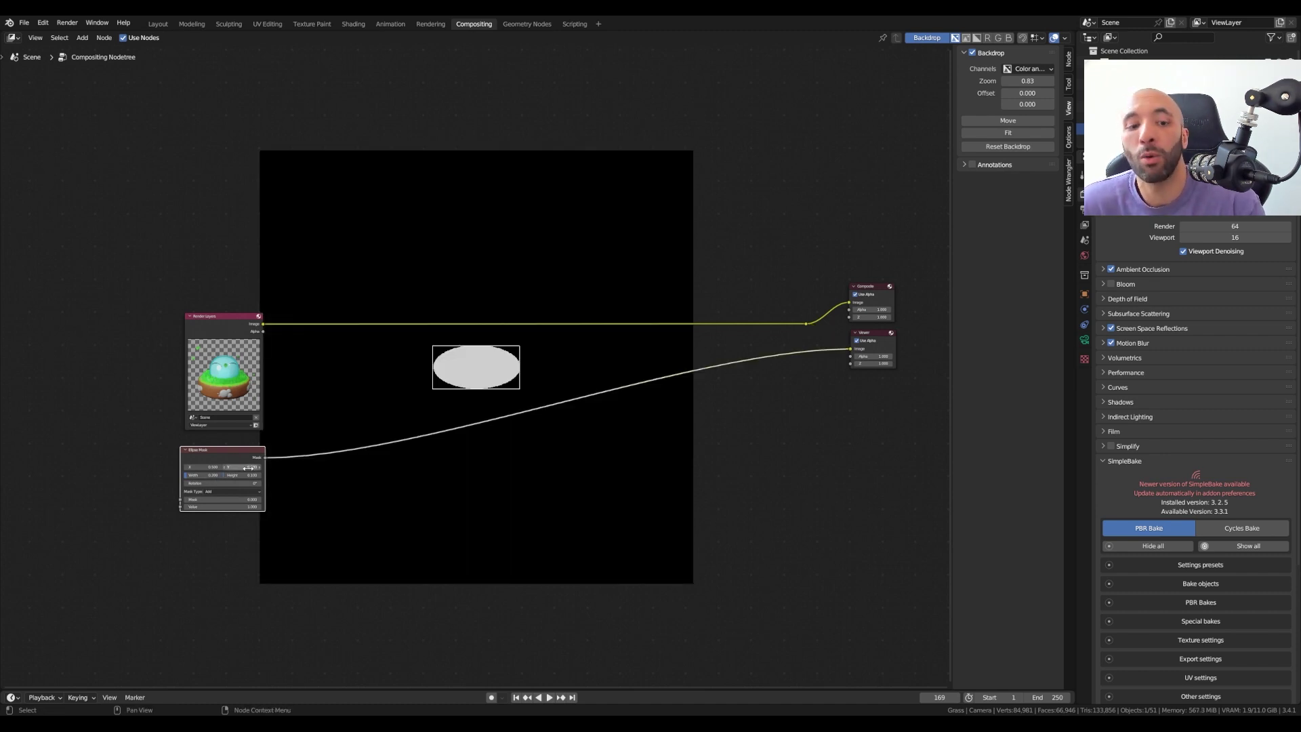
pyautogui.hotkey('alt', 'v')
pyautogui.hotkey('alt', 'v')
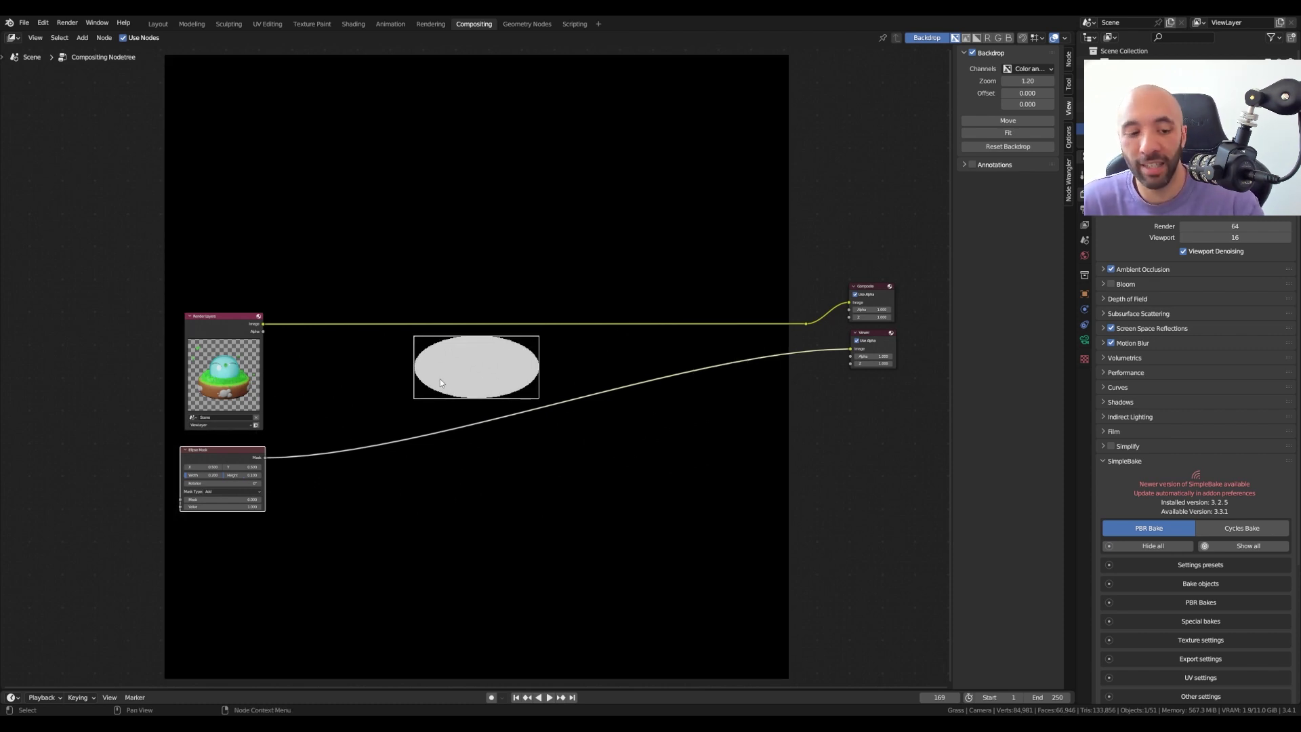
pyautogui.scroll(2, 143, 522)
pyautogui.scroll(2, 162, 514)
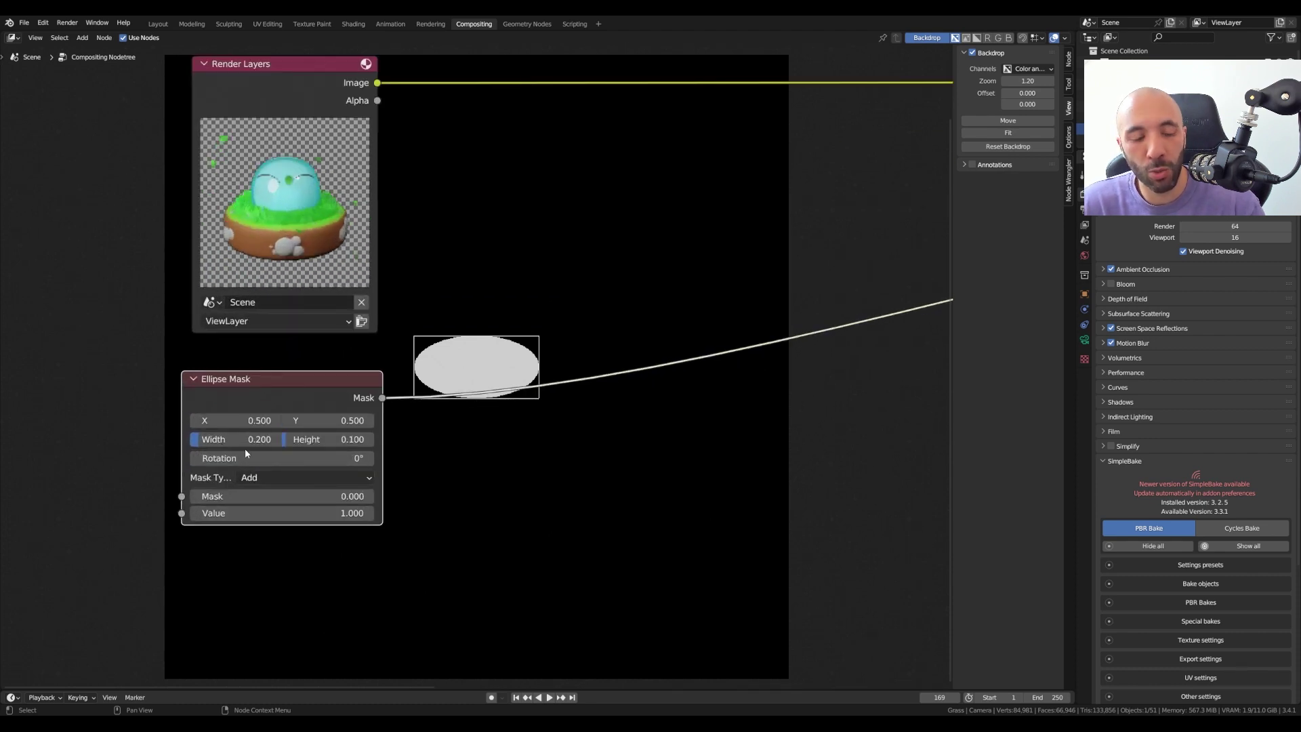
# Set the Ellipse Mask width and height to 0.8
pyautogui.click(243, 442)
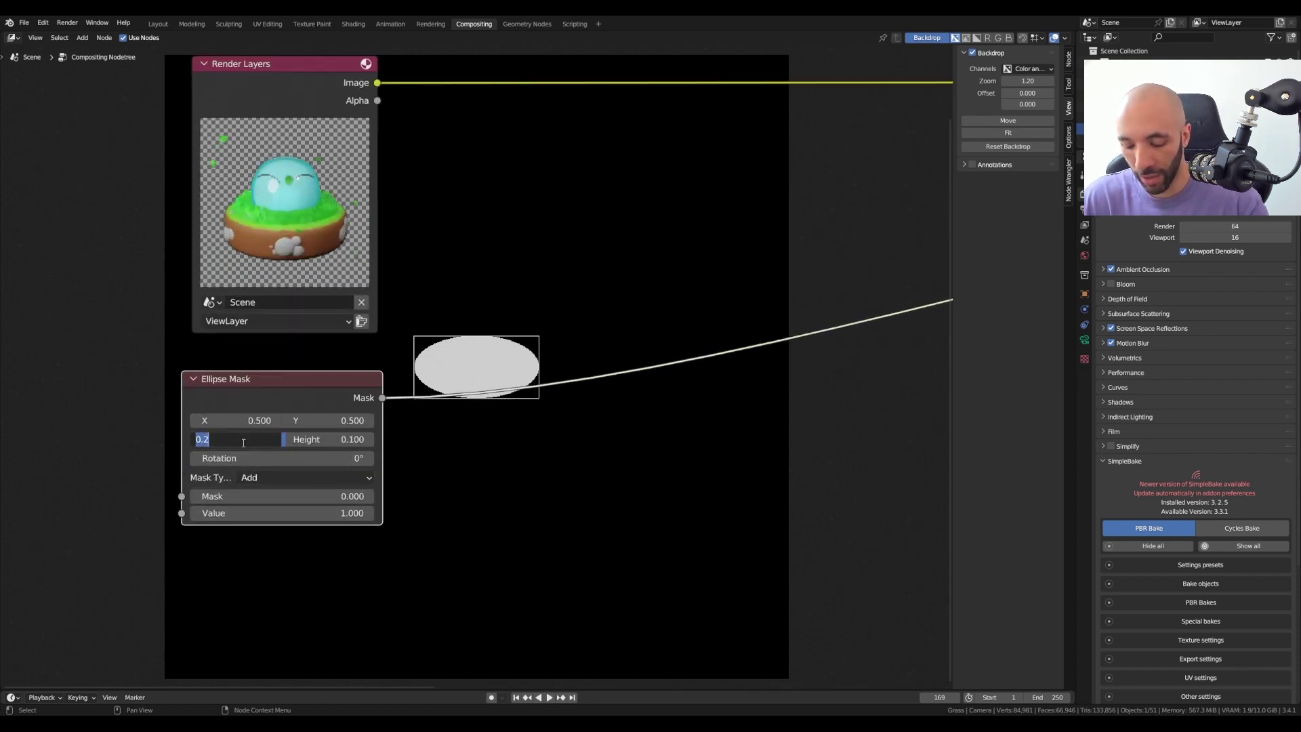
pyautogui.write('0.8')
pyautogui.press('Return')
pyautogui.click(331, 438)
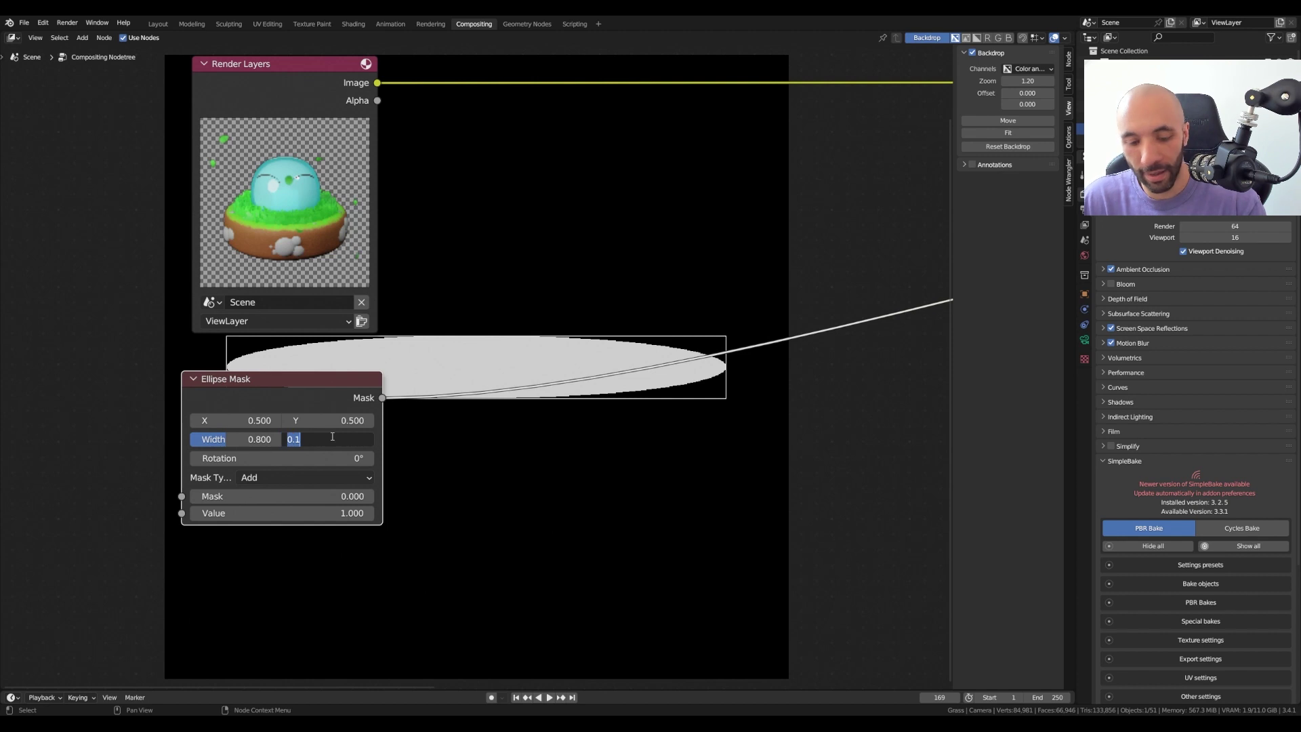
pyautogui.write('0.8')
pyautogui.press('Return')
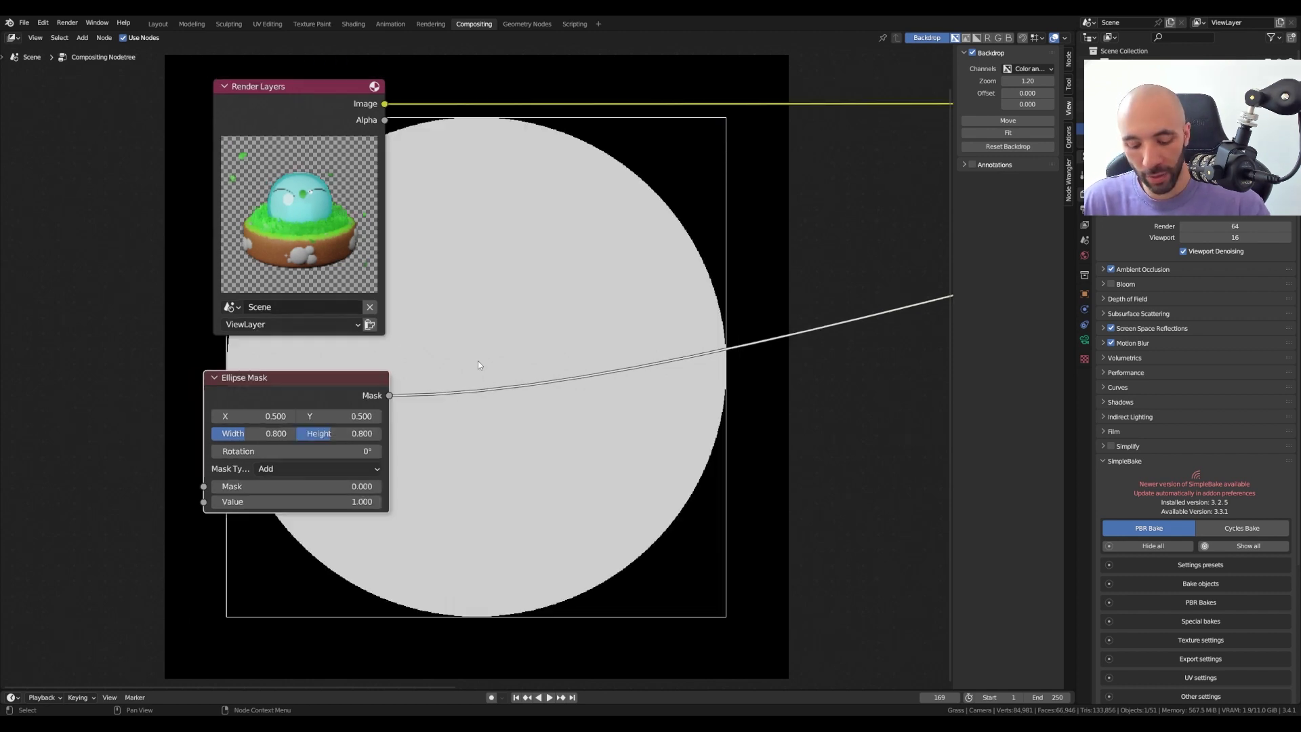
# Change the mask width and height to 0.6, making a centred circle
pyautogui.hotkey('alt', 'v')
pyautogui.hotkey('alt', 'v')
pyautogui.click(274, 433)
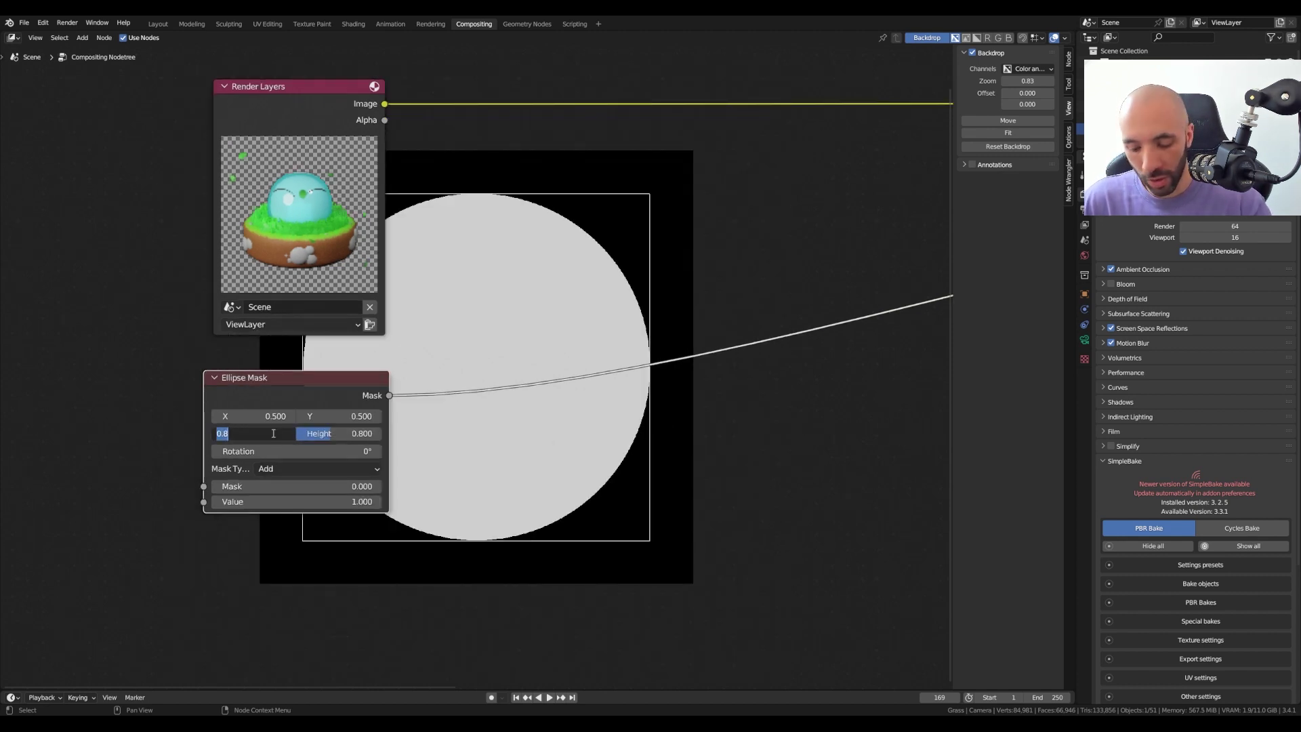
pyautogui.write('0.6')
pyautogui.press('Return')
pyautogui.click(320, 432)
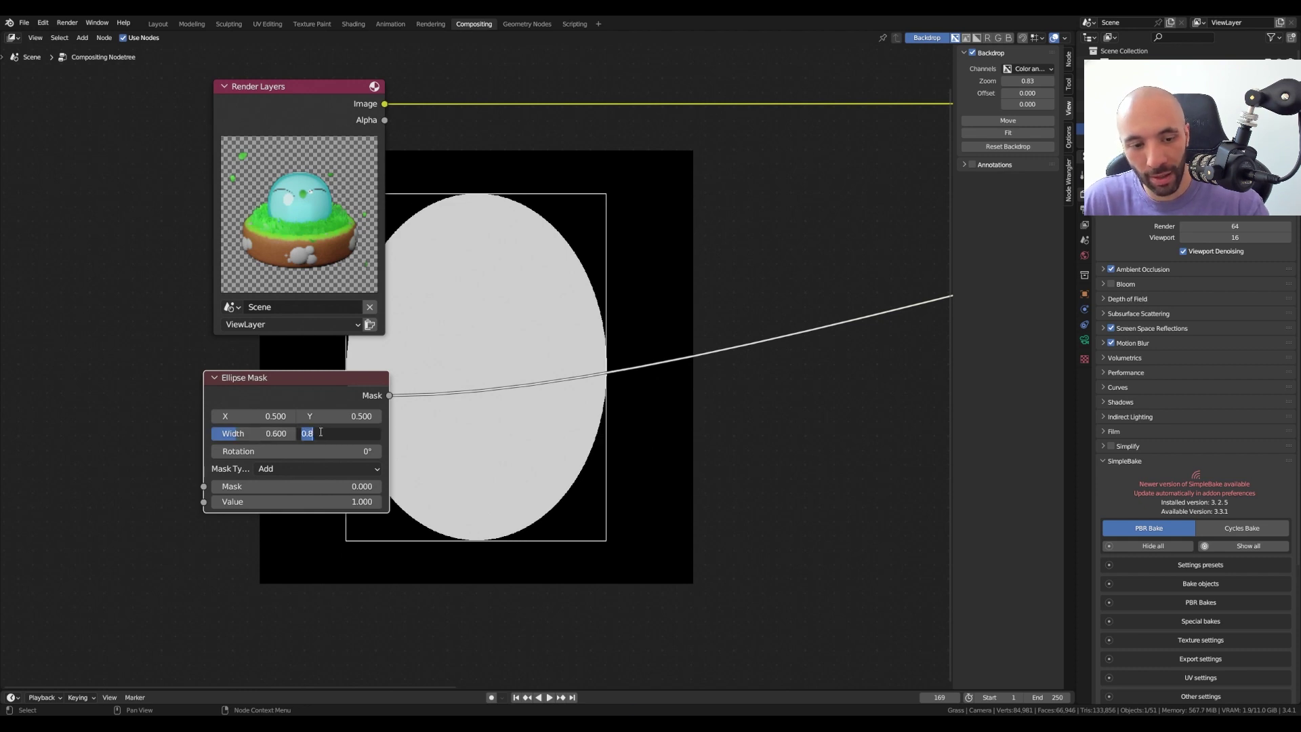
pyautogui.write('0.6')
pyautogui.press('Return')
pyautogui.scroll(-1, 806, 567)
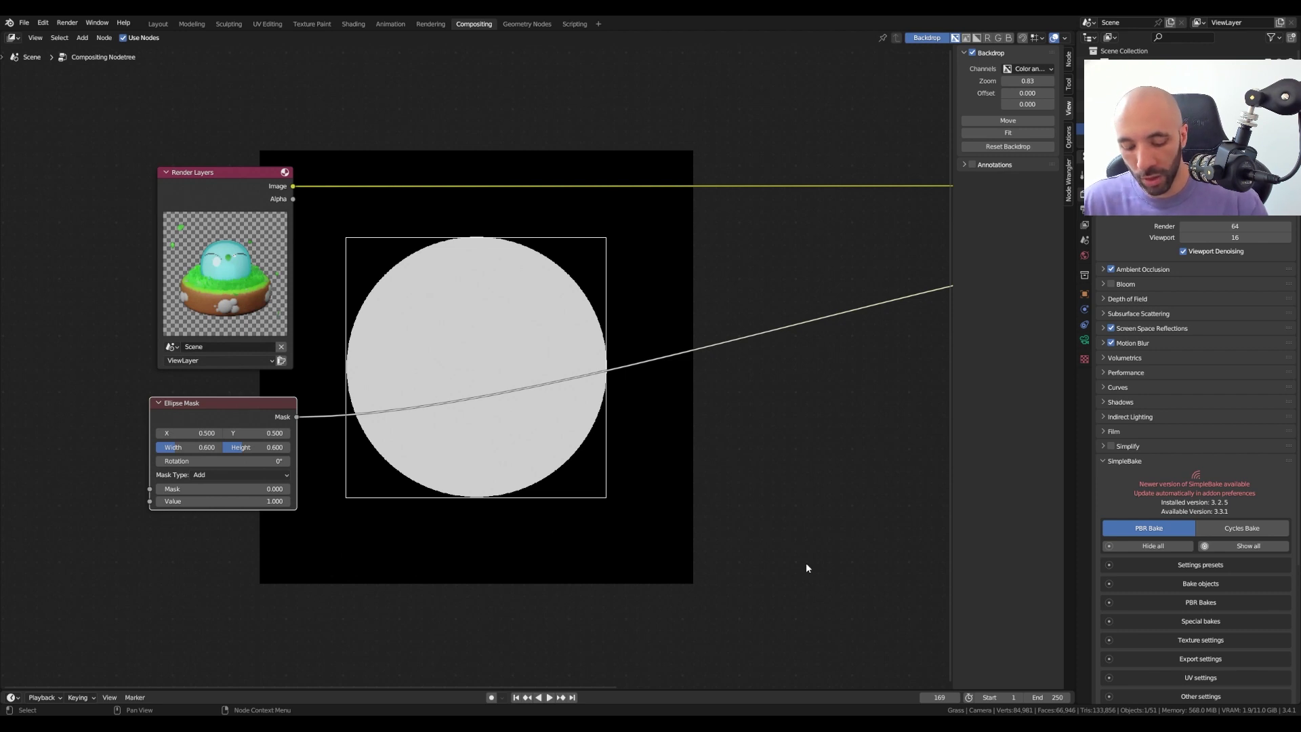
pyautogui.hotkey('shift', 'a')
# Drop a Blur node onto the mask link and raise its X and Y size to 200
pyautogui.click(806, 564)
pyautogui.write('b')
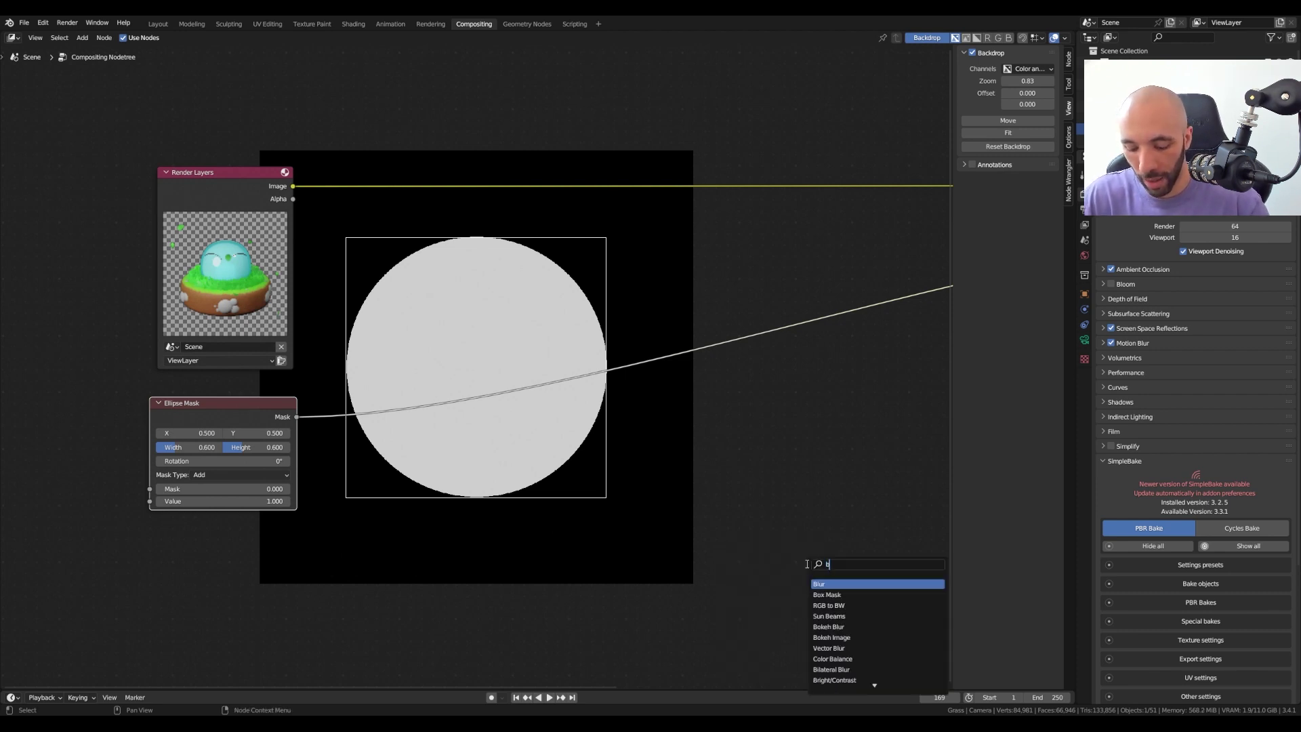
pyautogui.write('lur')
pyautogui.press('Return')
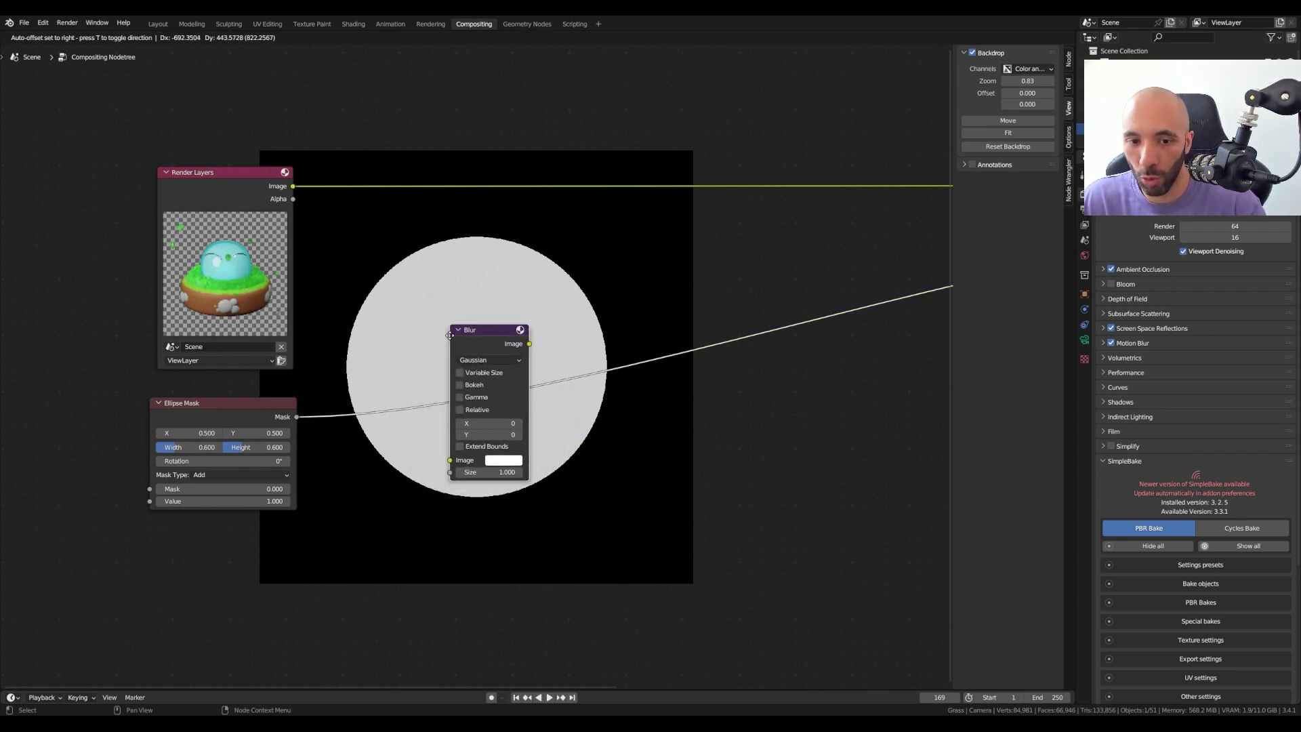
pyautogui.click(450, 334)
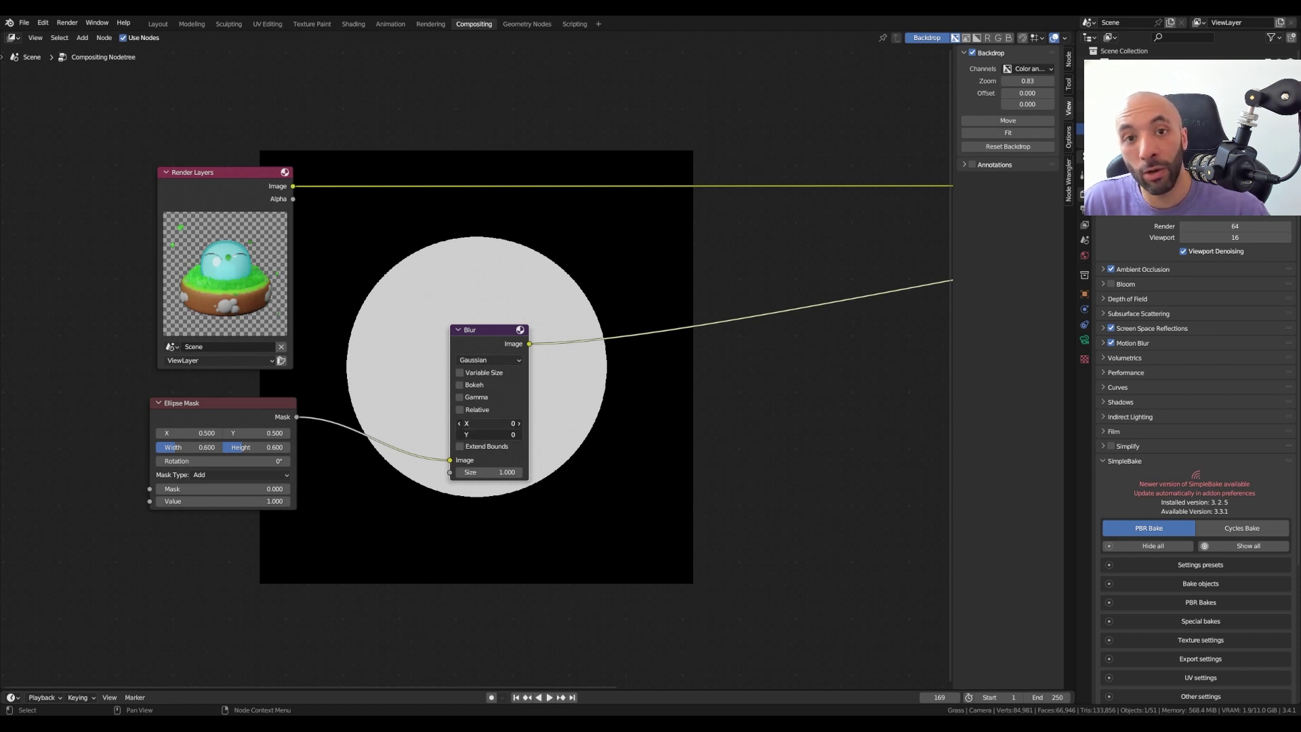
pyautogui.moveTo(487, 423); pyautogui.dragTo(535, 434)
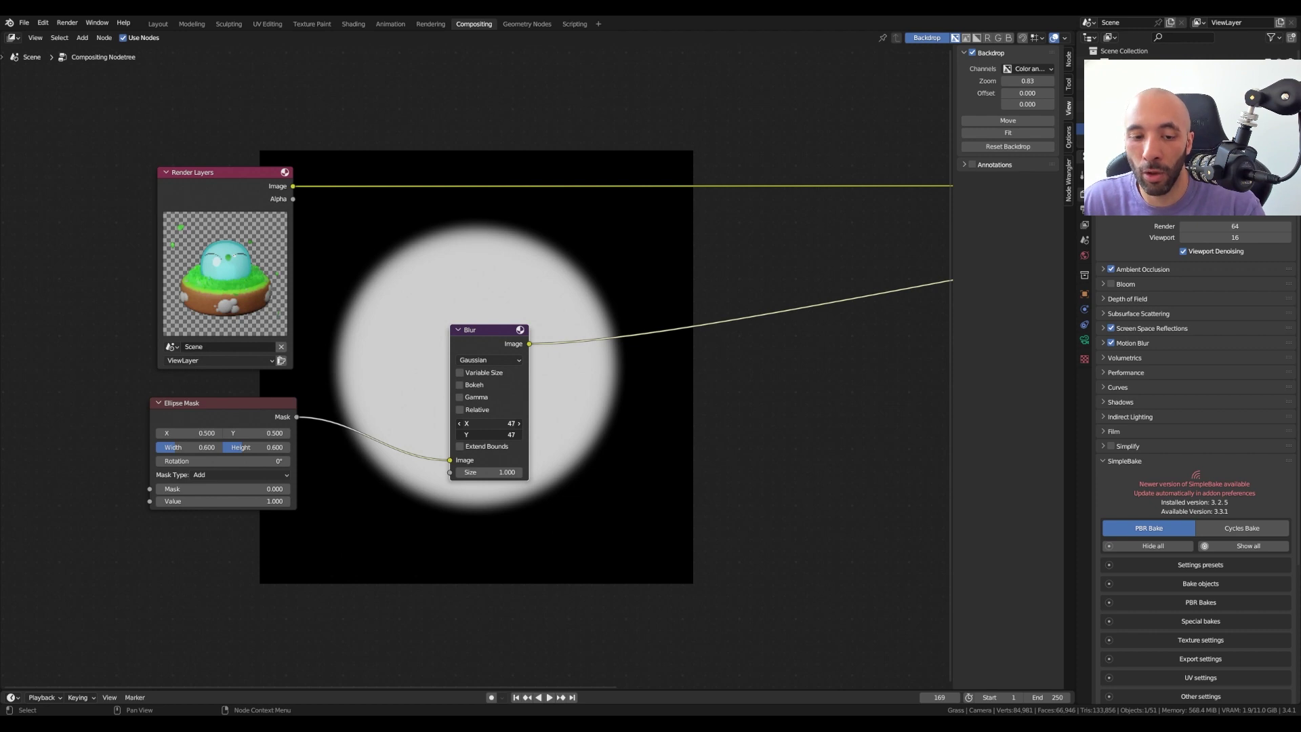
pyautogui.moveTo(535, 434); pyautogui.dragTo(661, 510)
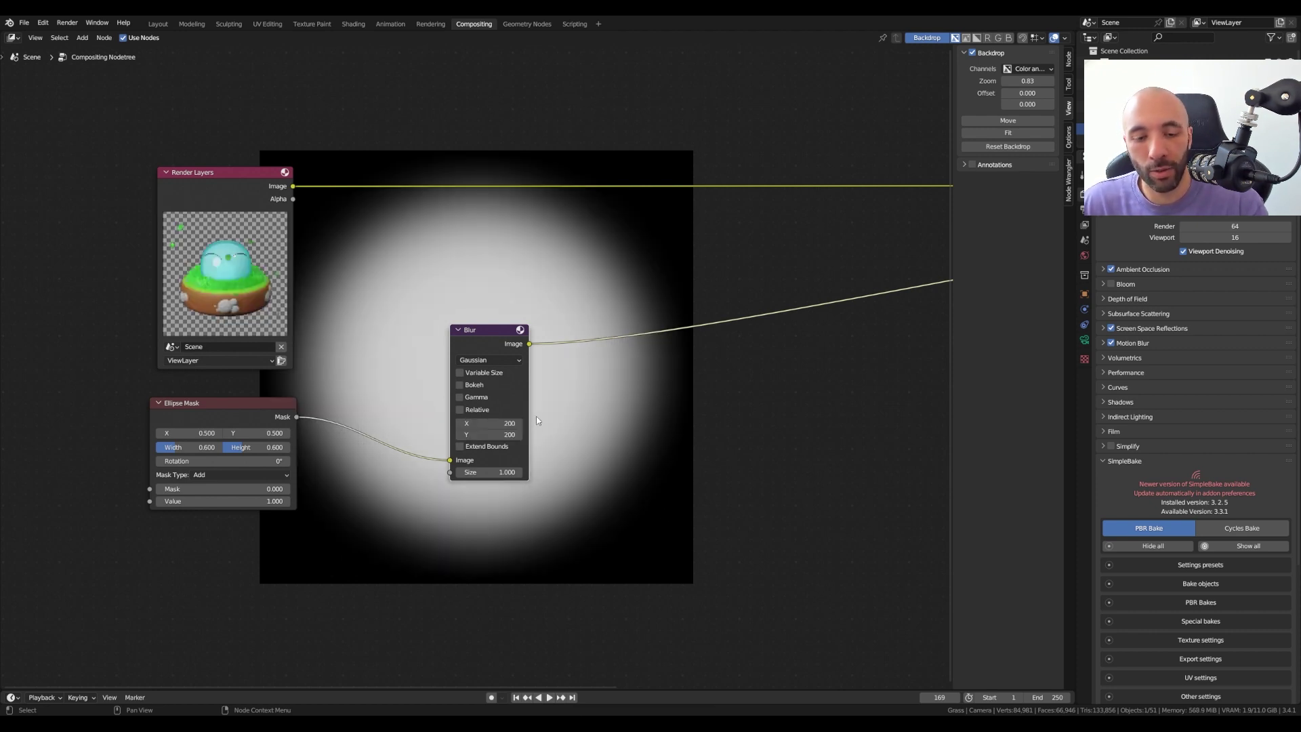
pyautogui.scroll(-3, 556, 412)
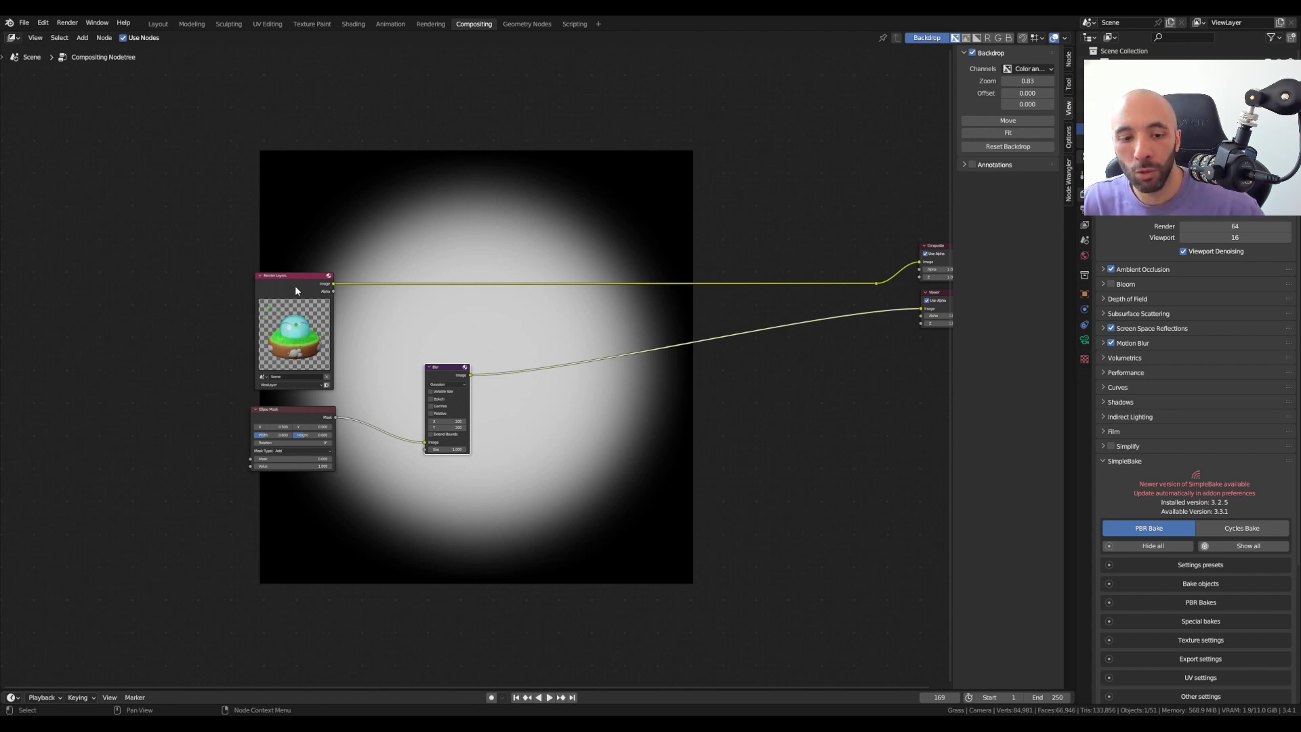
# Combine the blurred mask and Render Layers image in a Mix node viewed in the Viewer, and expand Film settings
pyautogui.moveTo(437, 368)
pyautogui.keyDown('ctrl'); pyautogui.keyDown('shift'); pyautogui.mouseDown(button='right')
pyautogui.moveTo(493, 304)
pyautogui.moveTo(291, 288)
pyautogui.mouseUp(button='right'); pyautogui.keyUp('shift'); pyautogui.keyUp('ctrl')
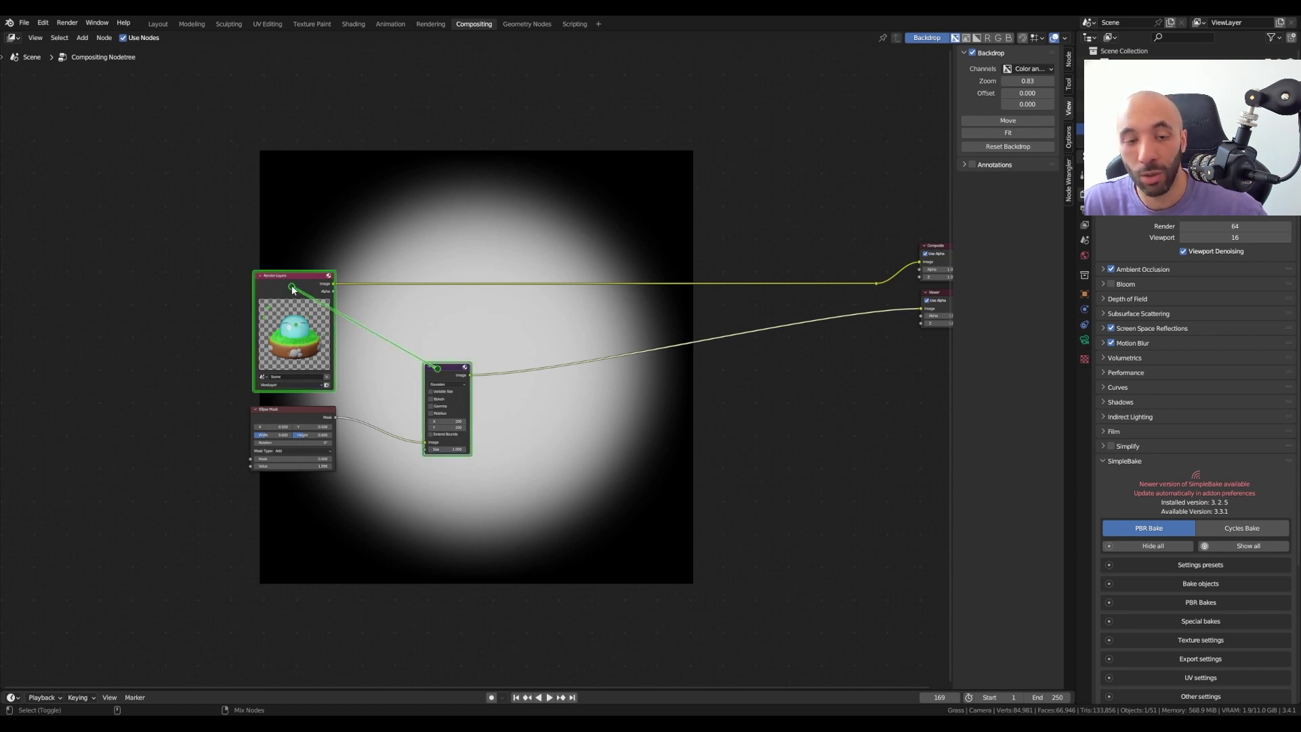
pyautogui.keyDown('ctrl'); pyautogui.keyDown('shift'); pyautogui.moveTo(292, 284); pyautogui.dragTo(291, 286, button='right'); pyautogui.keyUp('shift'); pyautogui.keyUp('ctrl')
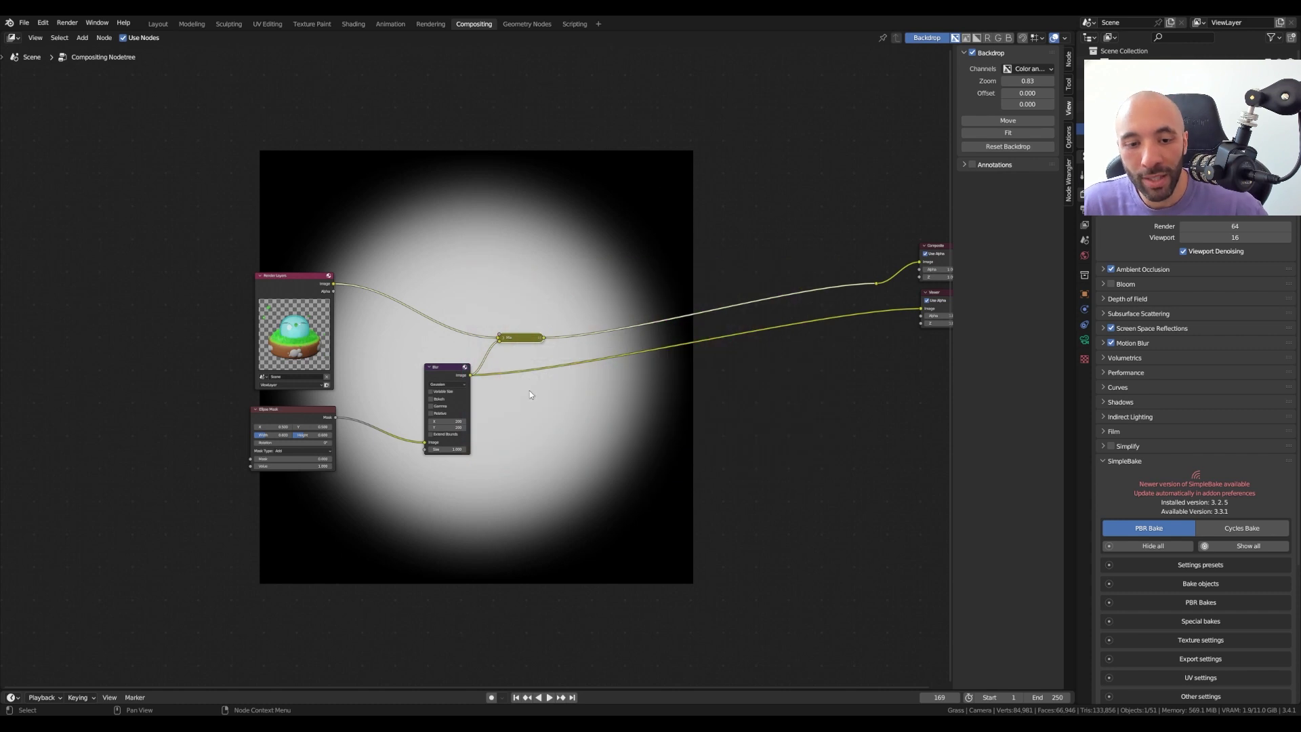
pyautogui.keyDown('ctrl'); pyautogui.keyDown('shift'); pyautogui.click(877, 283); pyautogui.keyUp('shift'); pyautogui.keyUp('ctrl')
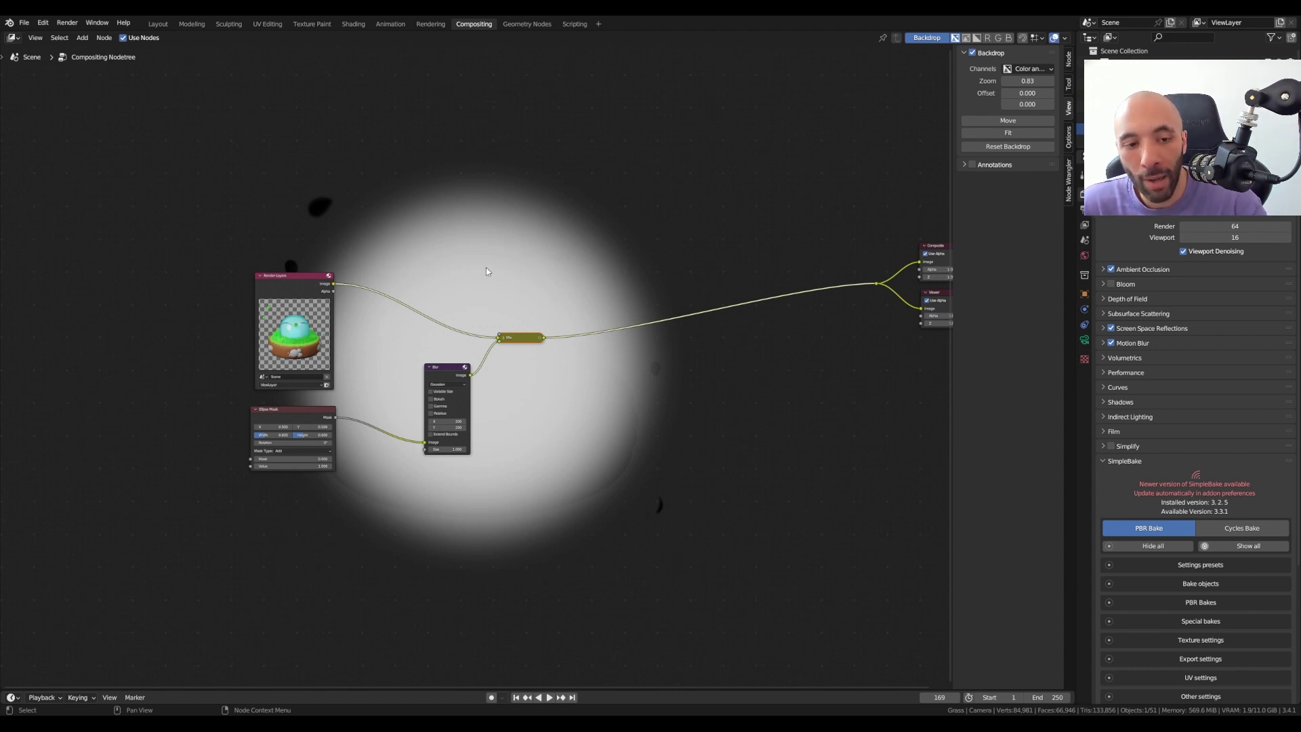
pyautogui.moveTo(332, 293); pyautogui.dragTo(497, 337)
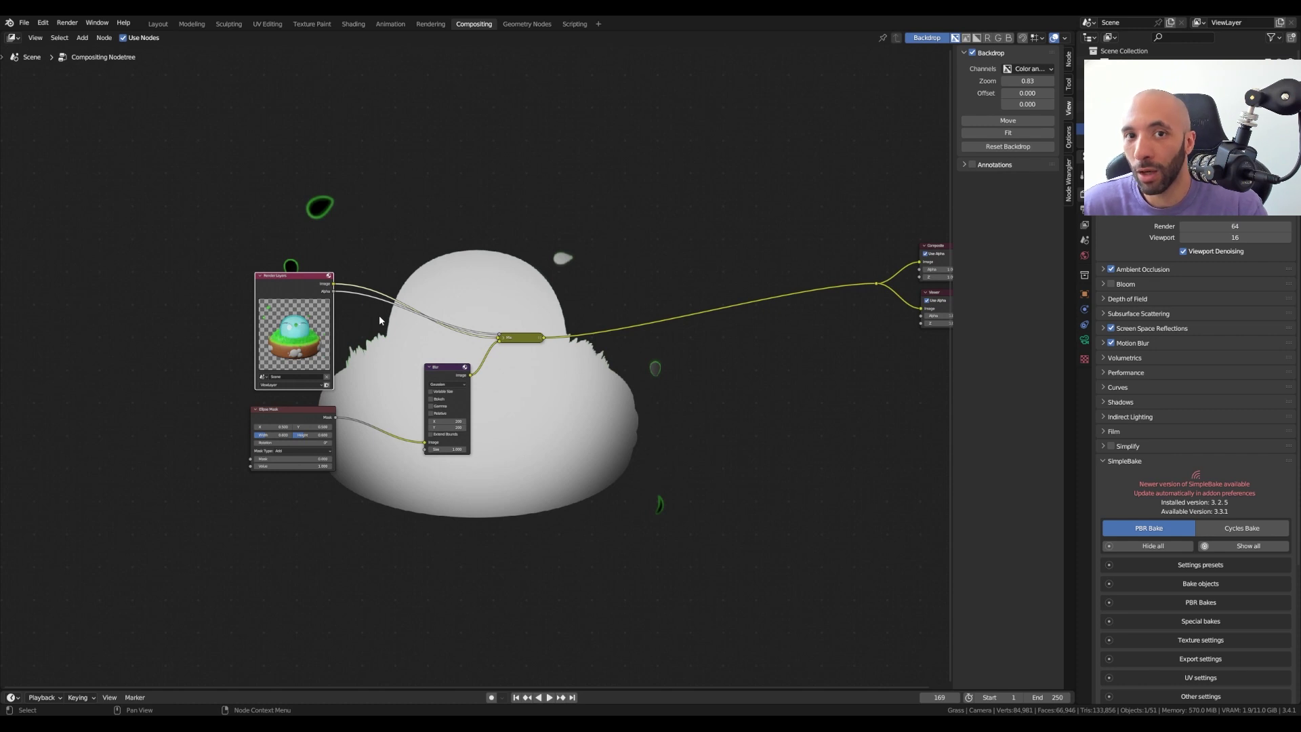
pyautogui.click(1113, 431)
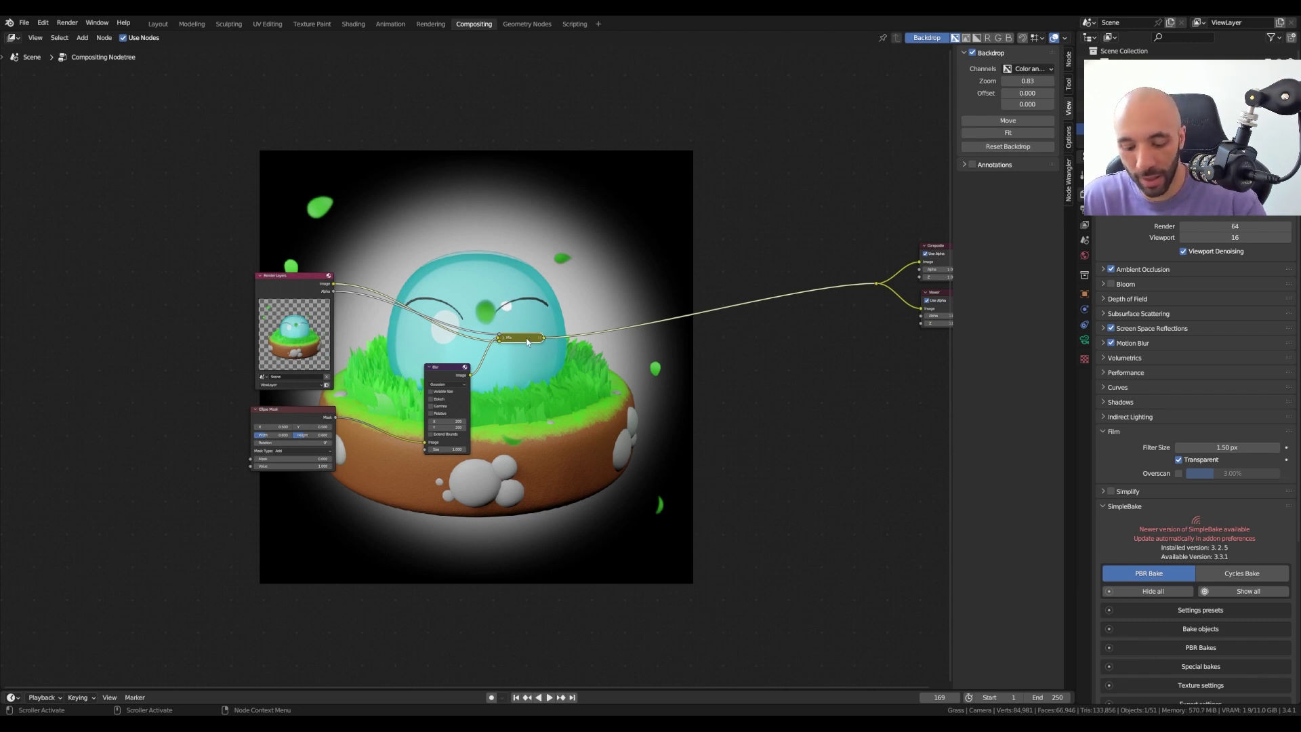
# Move the Mix node right and insert a ColorRamp node between Blur and Mix
pyautogui.moveTo(527, 340); pyautogui.dragTo(656, 325)
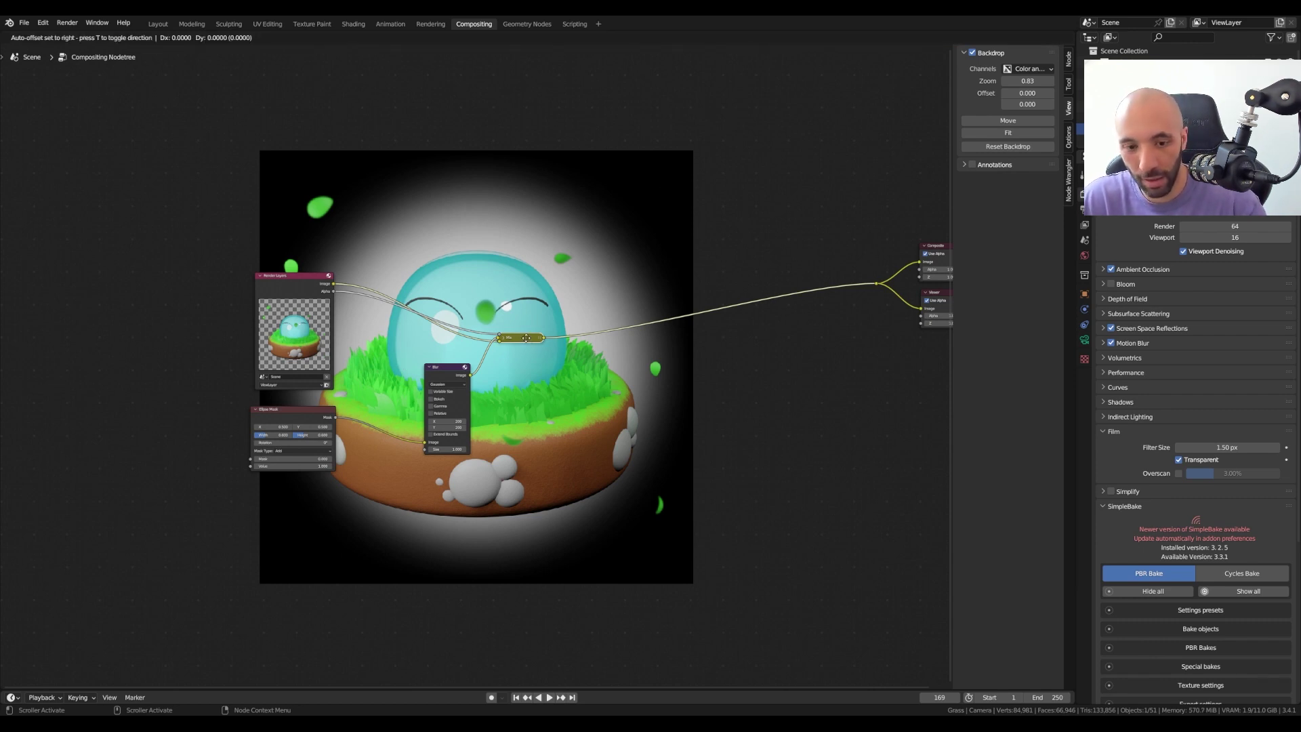
pyautogui.hotkey('shift', 'a')
pyautogui.click(550, 441)
pyautogui.write('color')
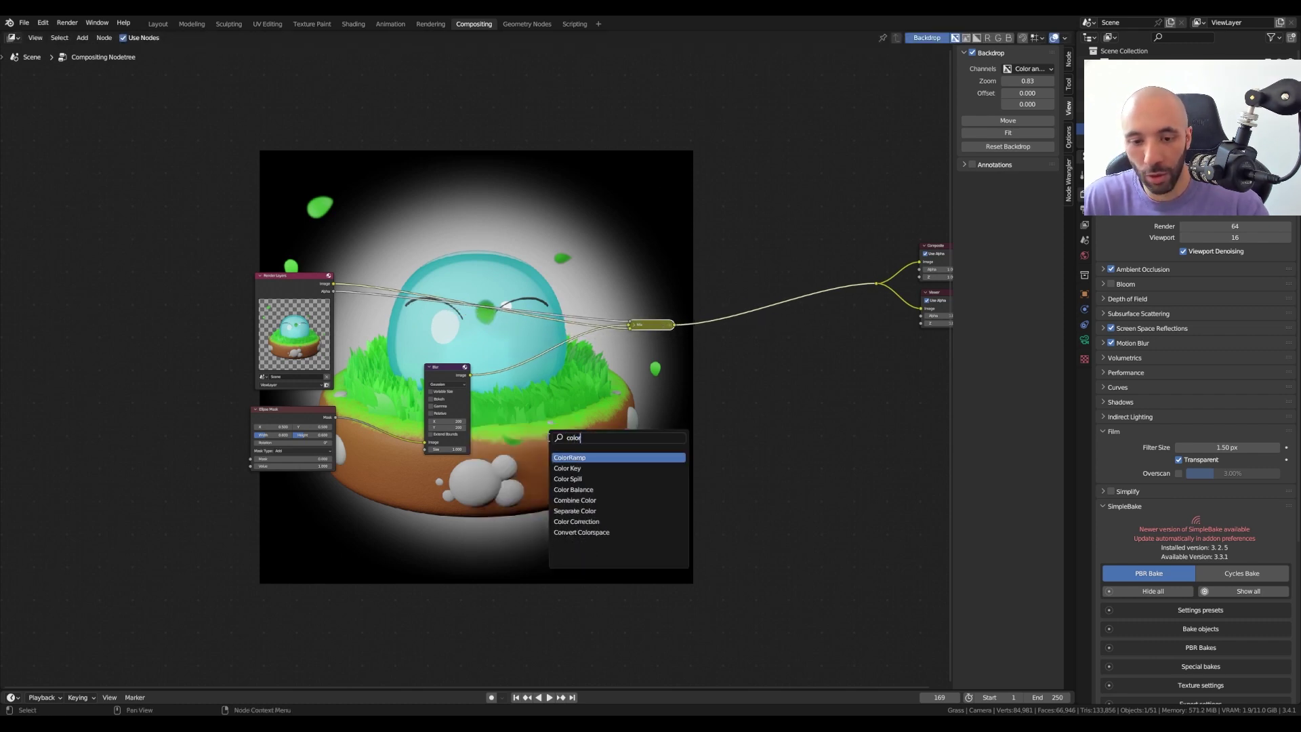
pyautogui.press('Return')
pyautogui.click(502, 364)
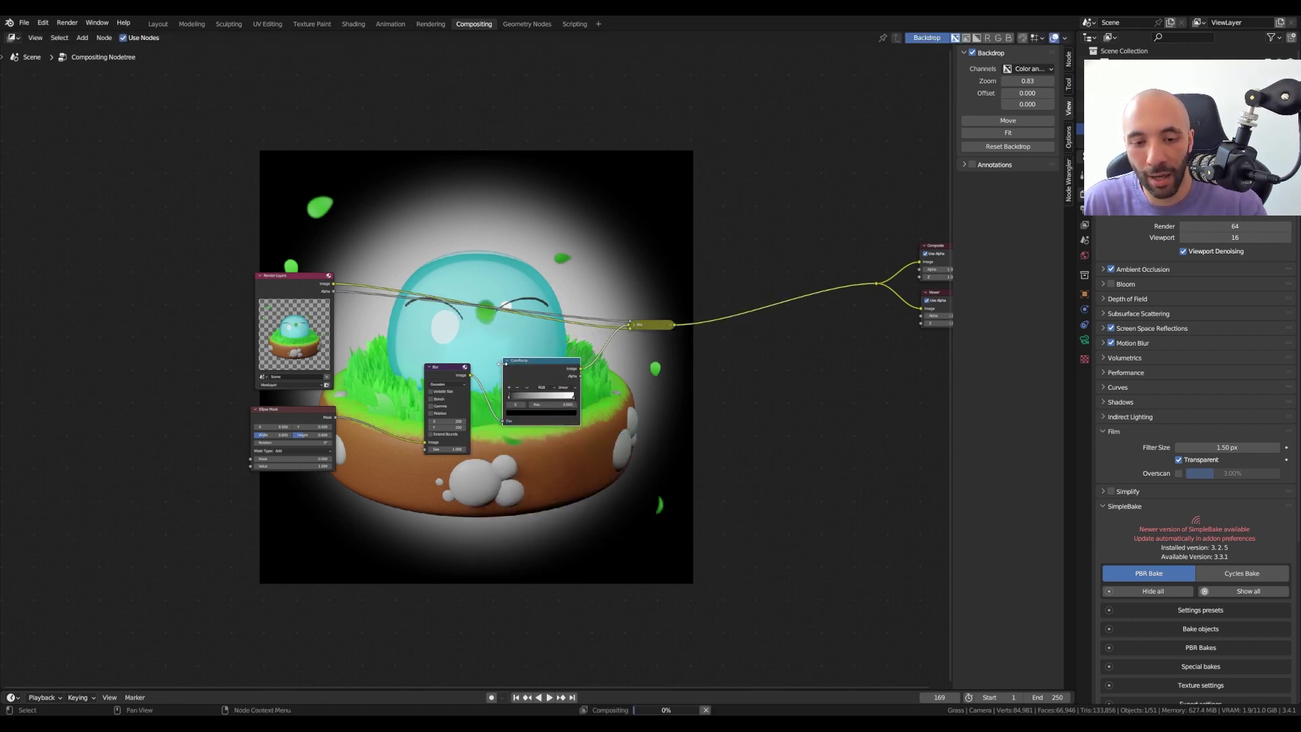
pyautogui.scroll(1, 507, 403)
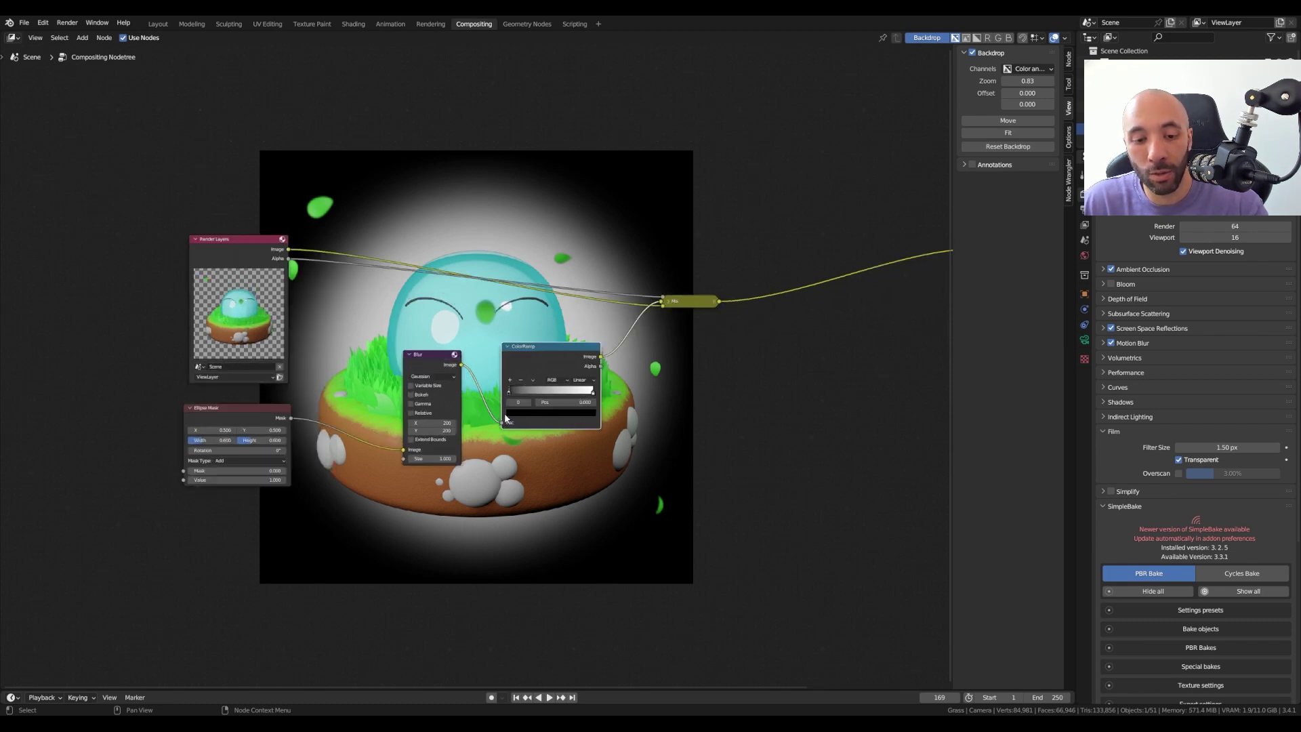
pyautogui.scroll(2, 509, 397)
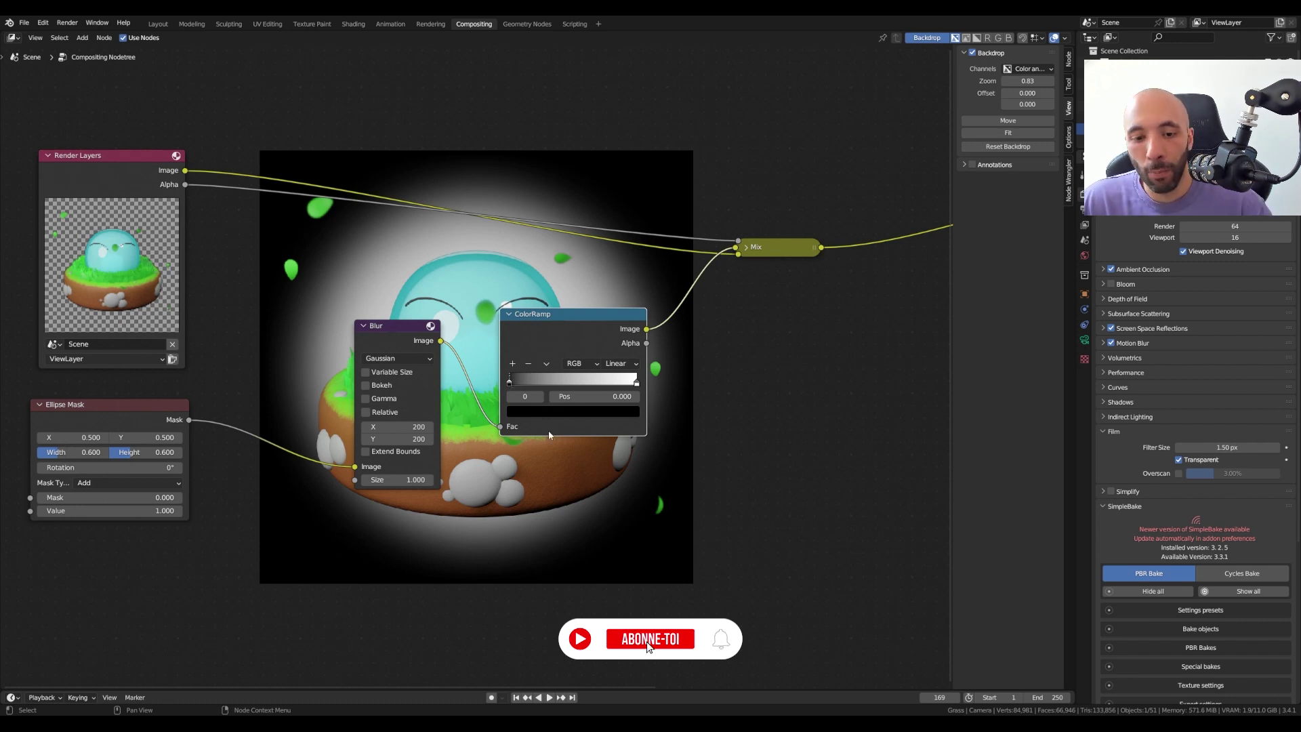
# Set the ColorRamp's black stop to light cyan hex 7CC9DC
pyautogui.click(553, 410)
pyautogui.click(596, 338)
pyautogui.click(563, 356)
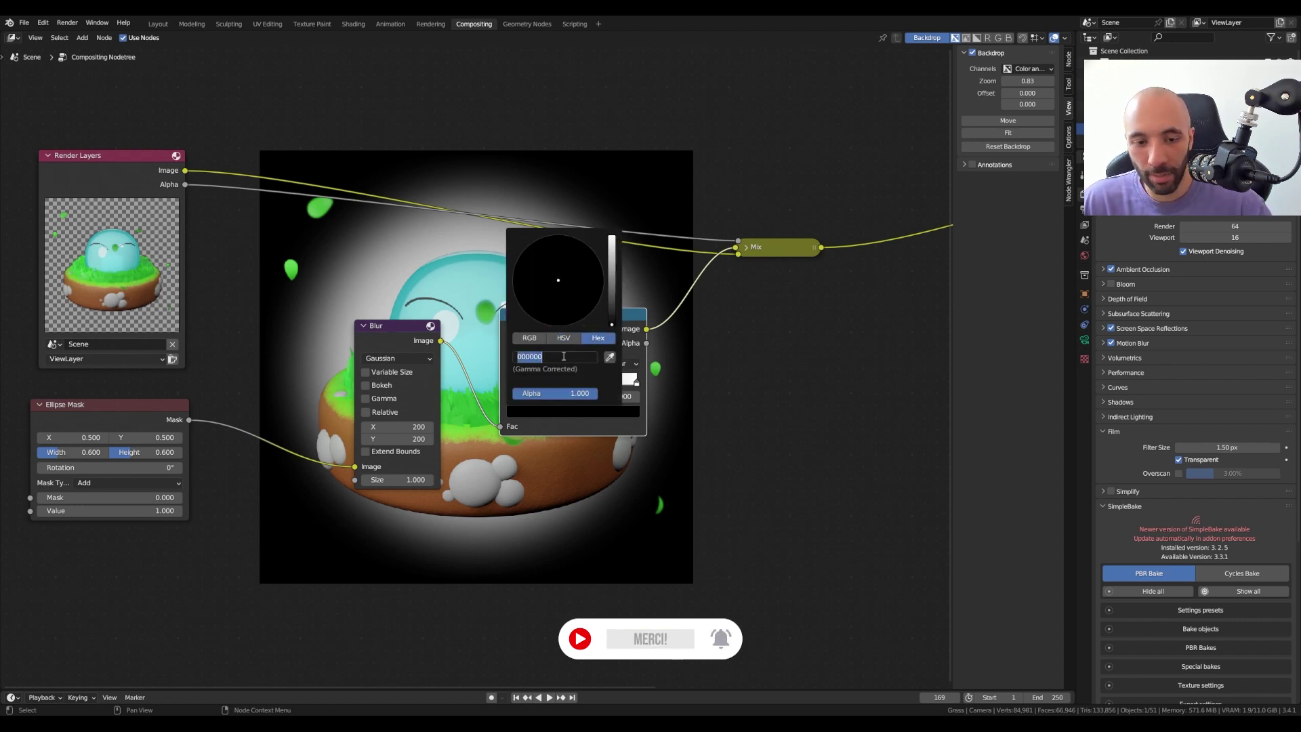
pyautogui.write('7CC9DC')
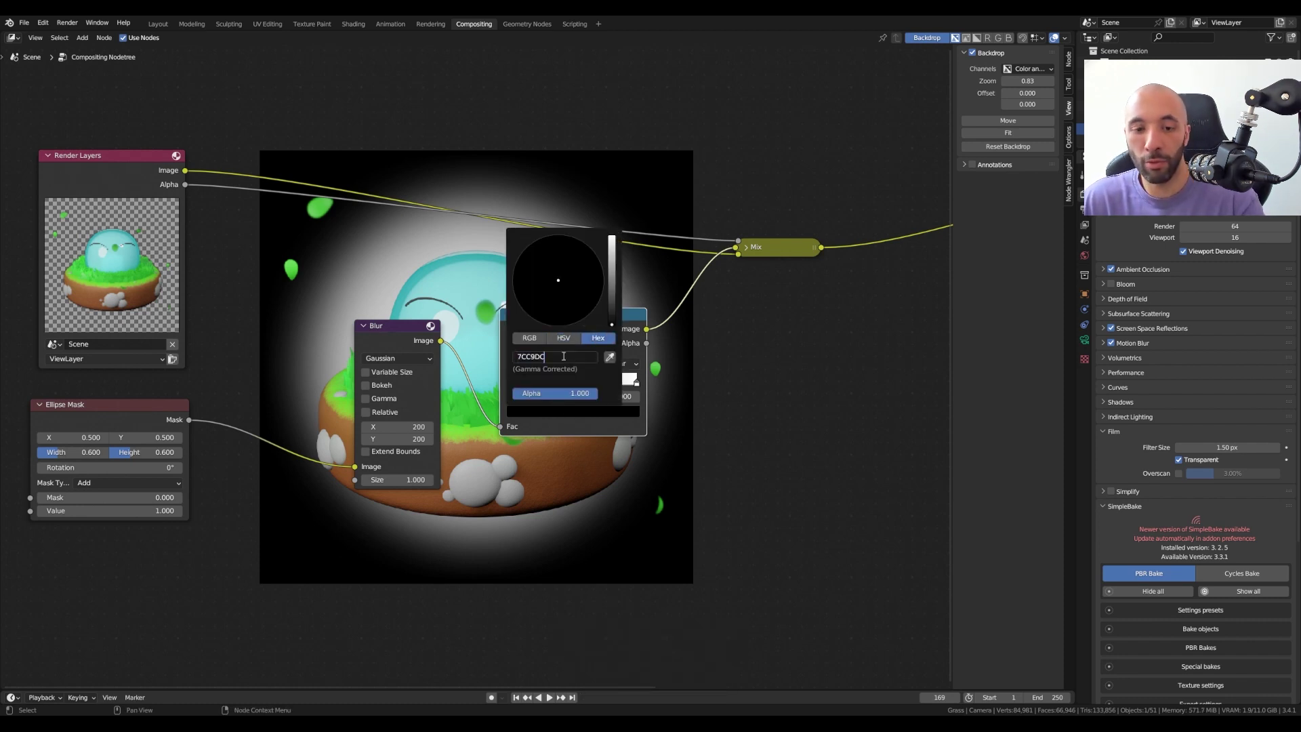
pyautogui.press('Return')
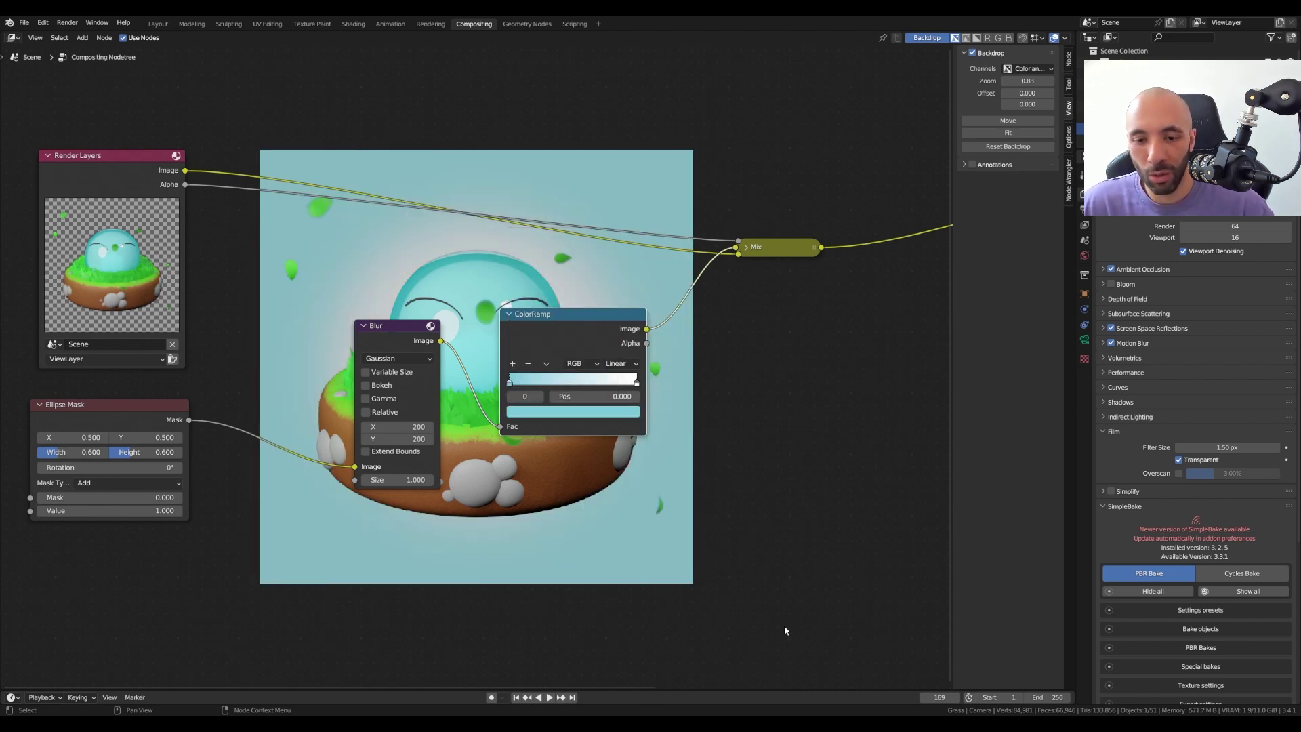
# Set the white stop to mint 60FFD0 and preview the blurred mask on the backdrop
pyautogui.click(637, 383)
pyautogui.click(585, 411)
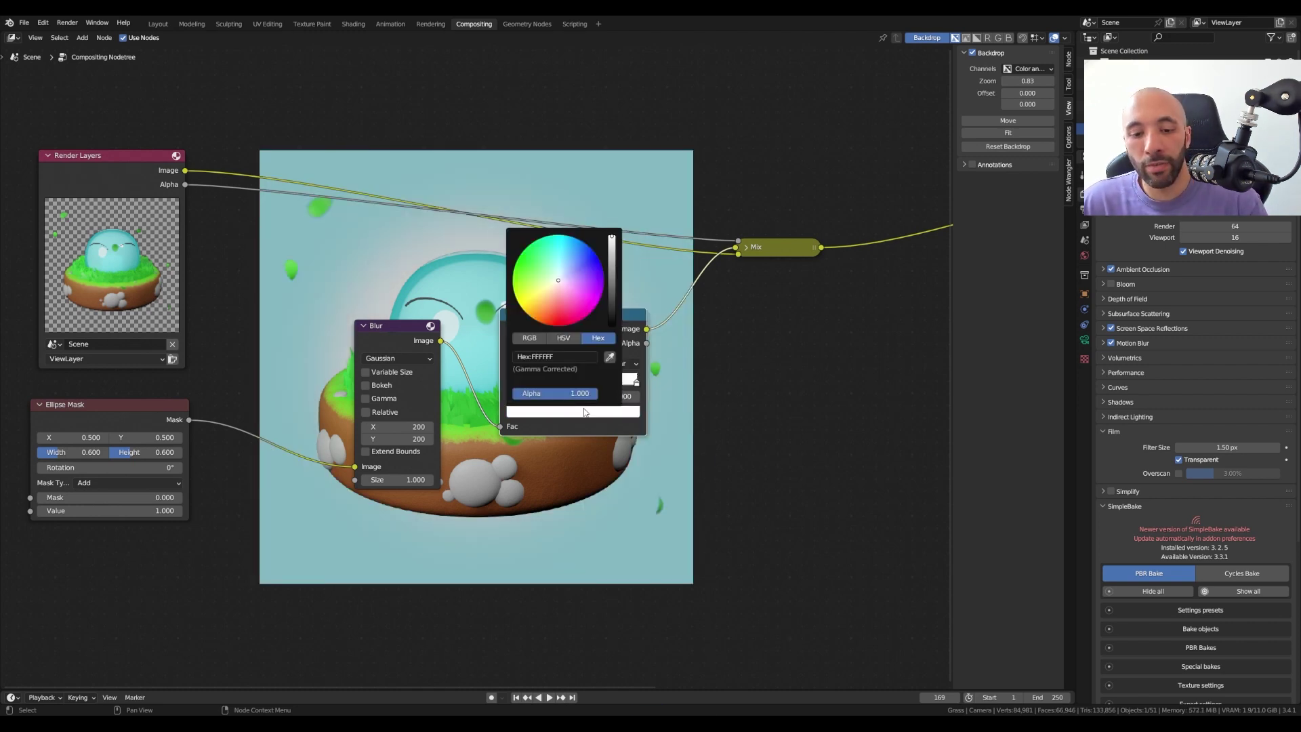
pyautogui.click(570, 353)
pyautogui.write('60FFD0')
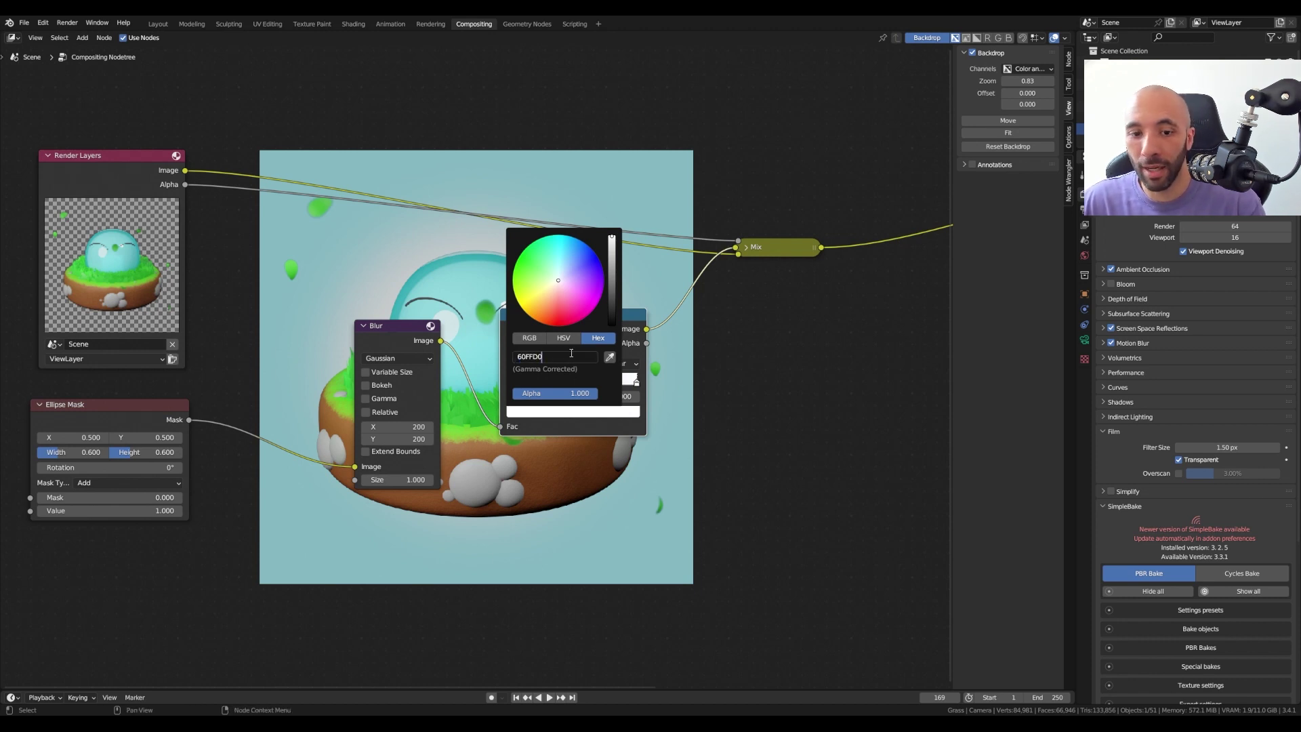
pyautogui.press('Return')
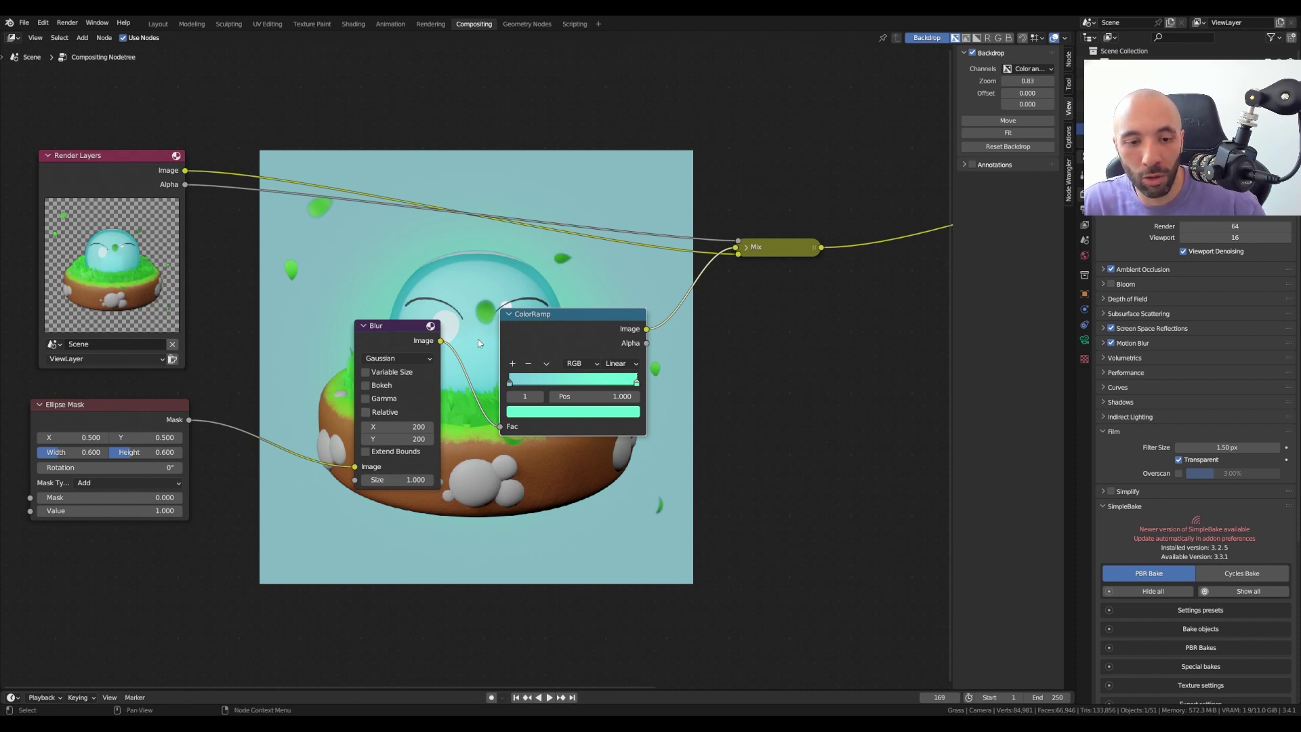
pyautogui.keyDown('ctrl'); pyautogui.keyDown('shift'); pyautogui.click(411, 337); pyautogui.keyUp('shift'); pyautogui.keyUp('ctrl')
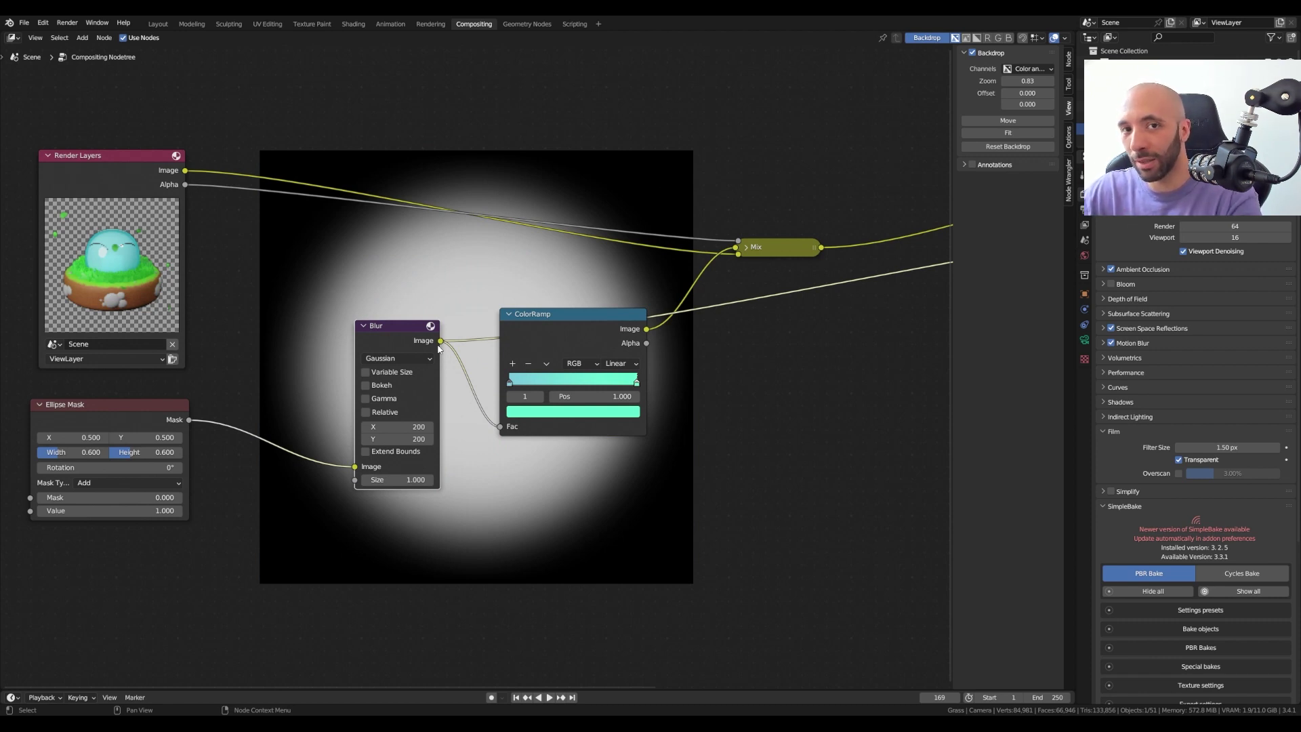
# Show the Mix result on the backdrop again and move the Ellipse Mask's Y to 0.54
pyautogui.press('Home')
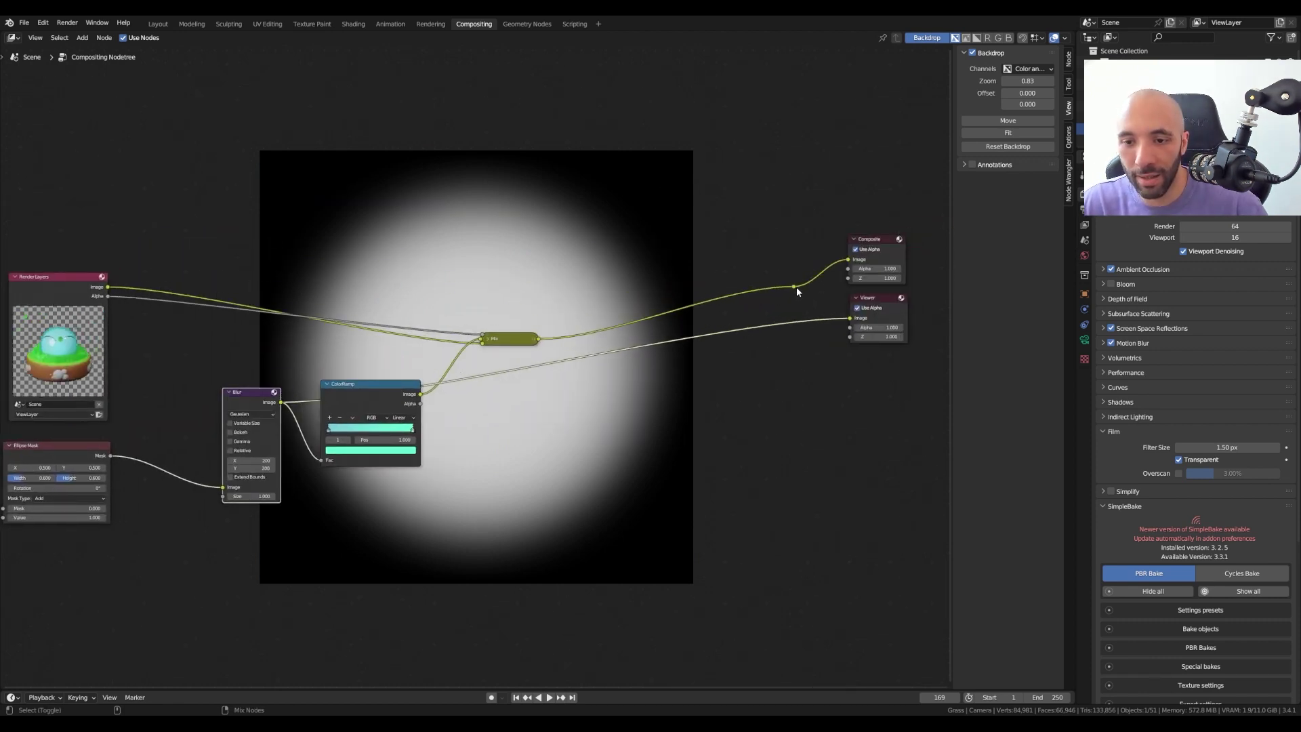
pyautogui.keyDown('ctrl'); pyautogui.keyDown('shift'); pyautogui.click(793, 288); pyautogui.keyUp('shift'); pyautogui.keyUp('ctrl')
pyautogui.moveTo(17, 526); pyautogui.dragTo(188, 506, button='middle')
pyautogui.scroll(3, 188, 505)
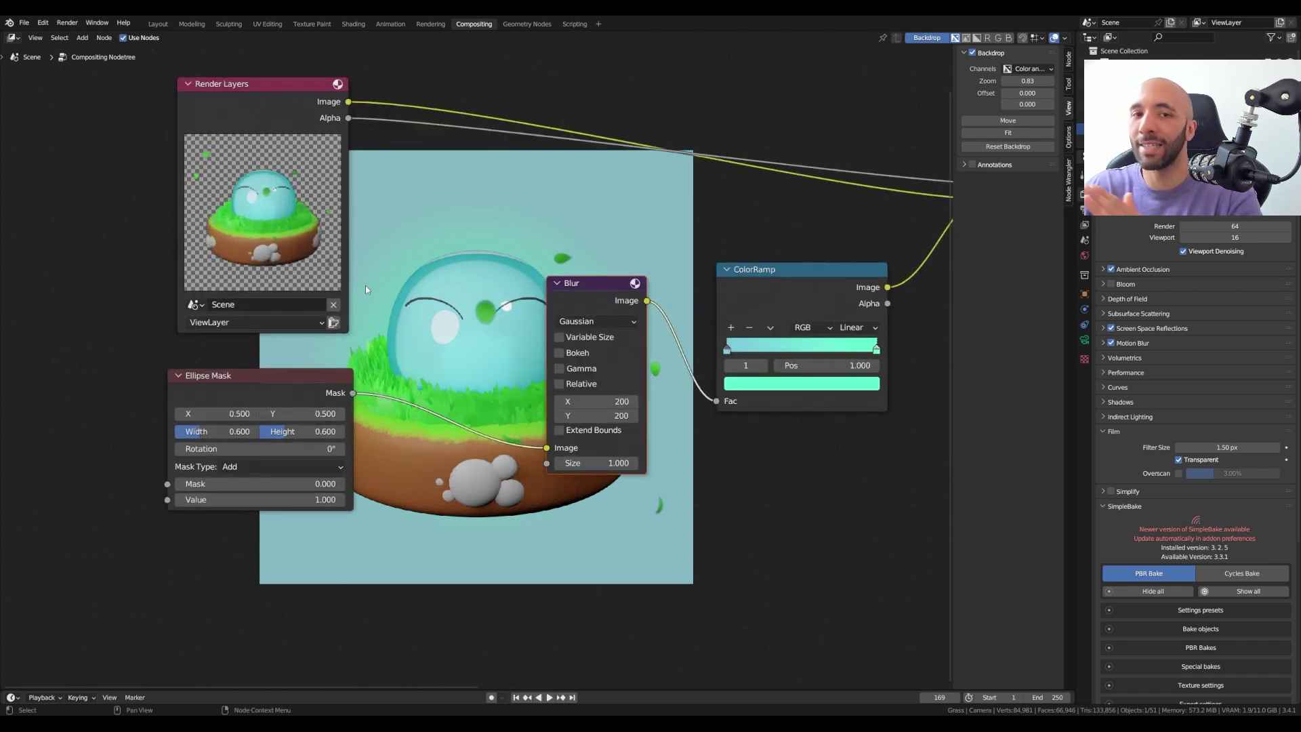
pyautogui.click(297, 413)
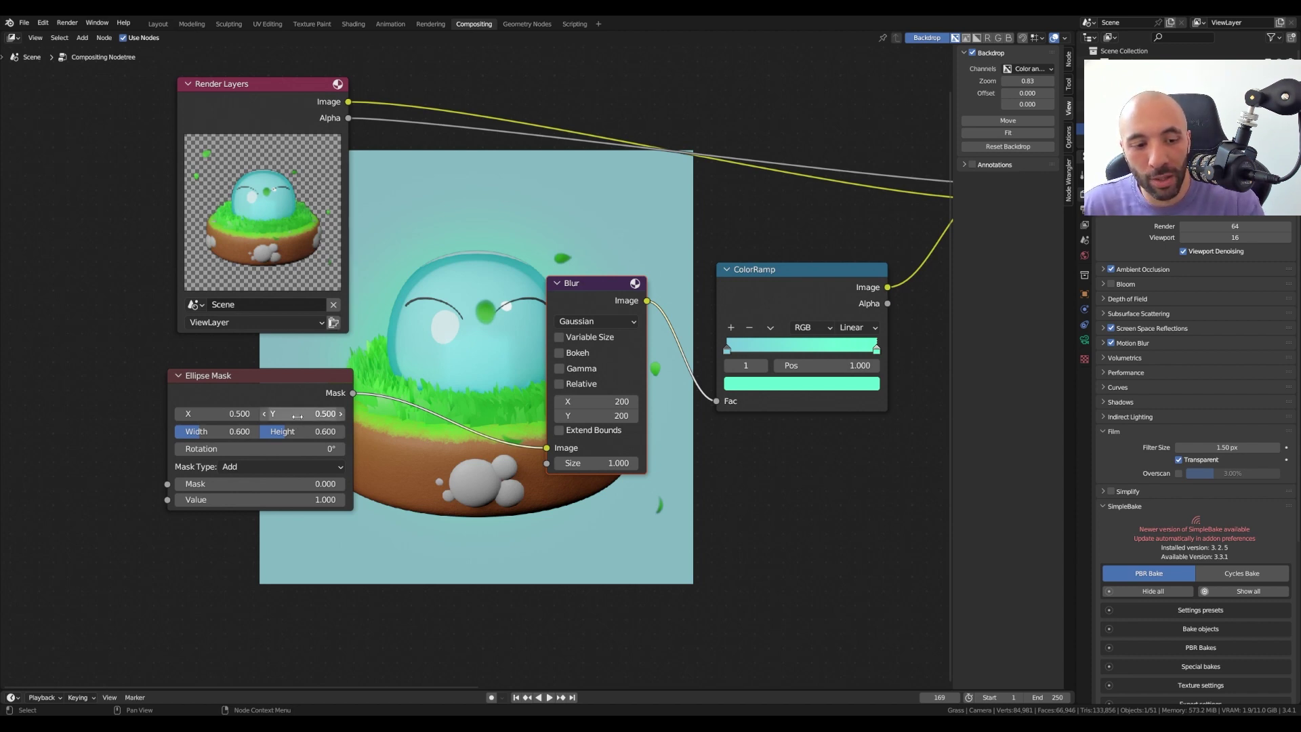
pyautogui.write('.')
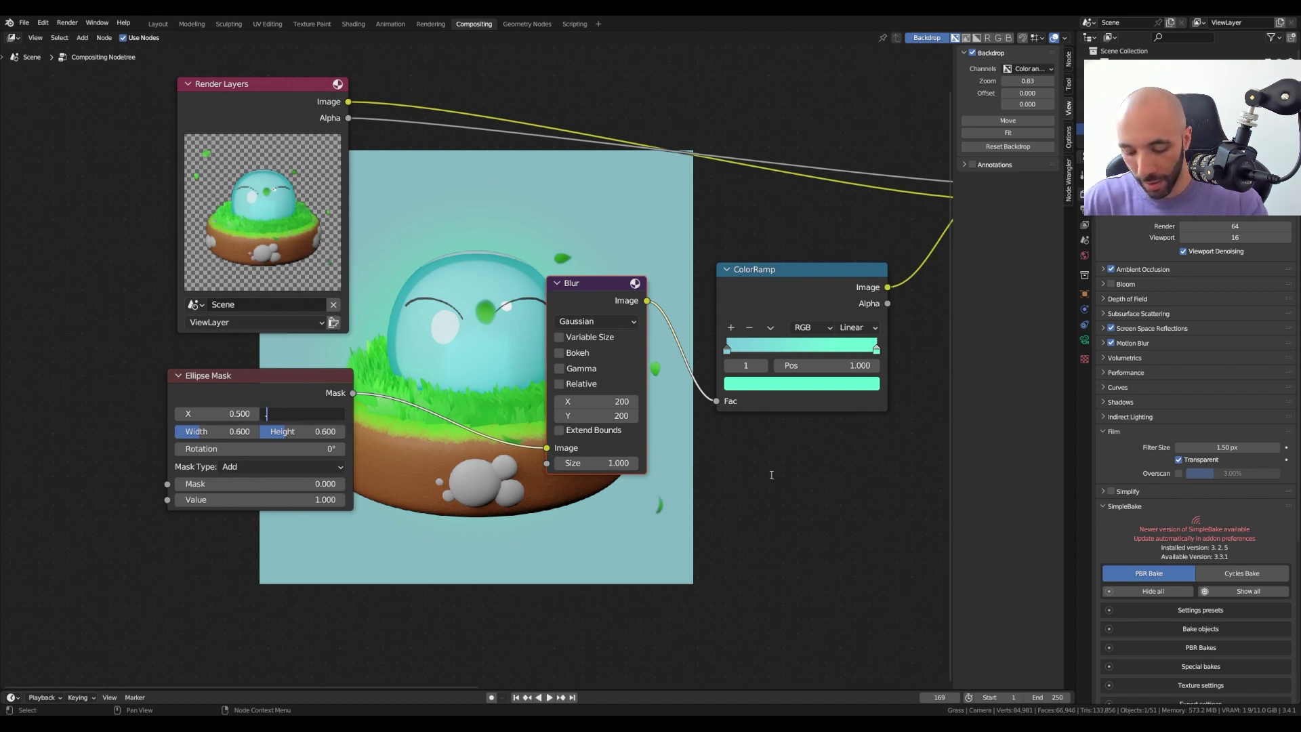
pyautogui.write('54')
pyautogui.press('Return')
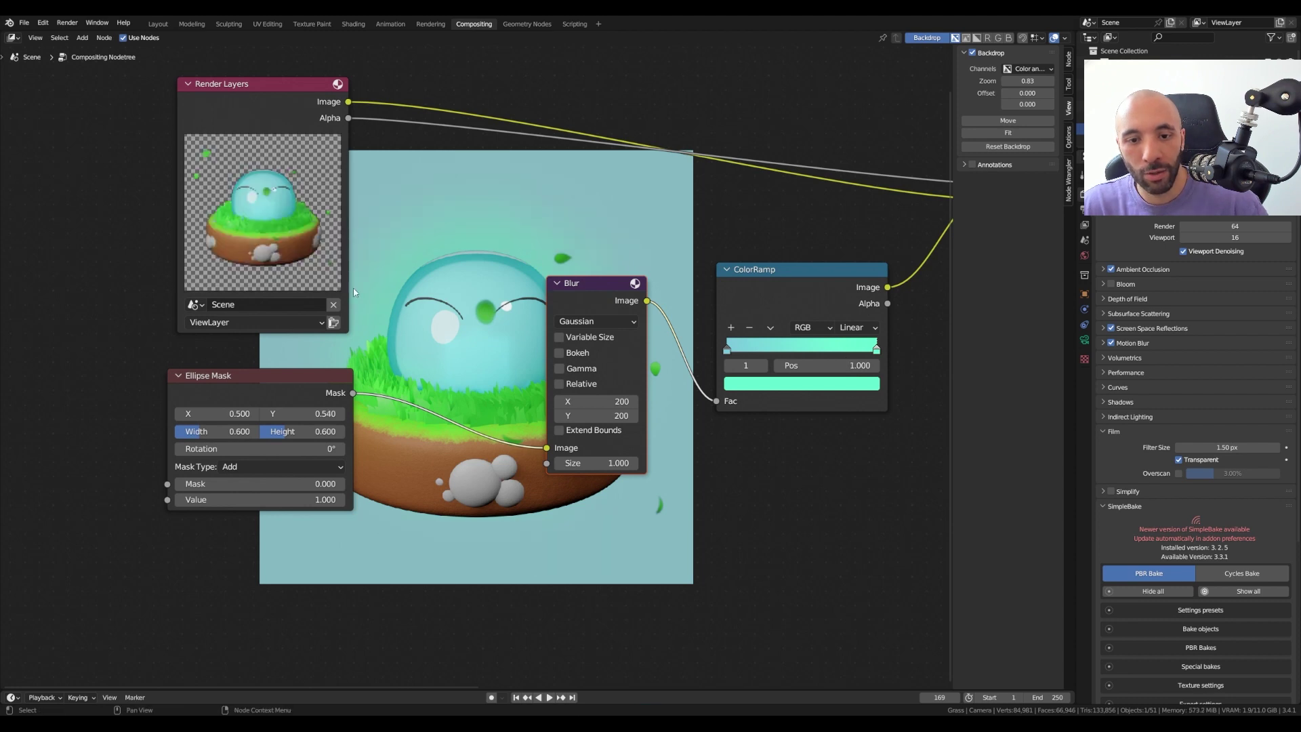
pyautogui.scroll(-3, 846, 545)
pyautogui.keyDown('ctrl'); pyautogui.keyDown('alt'); pyautogui.moveTo(406, 271); pyautogui.dragTo(779, 366, button='right'); pyautogui.keyUp('alt'); pyautogui.keyUp('ctrl')
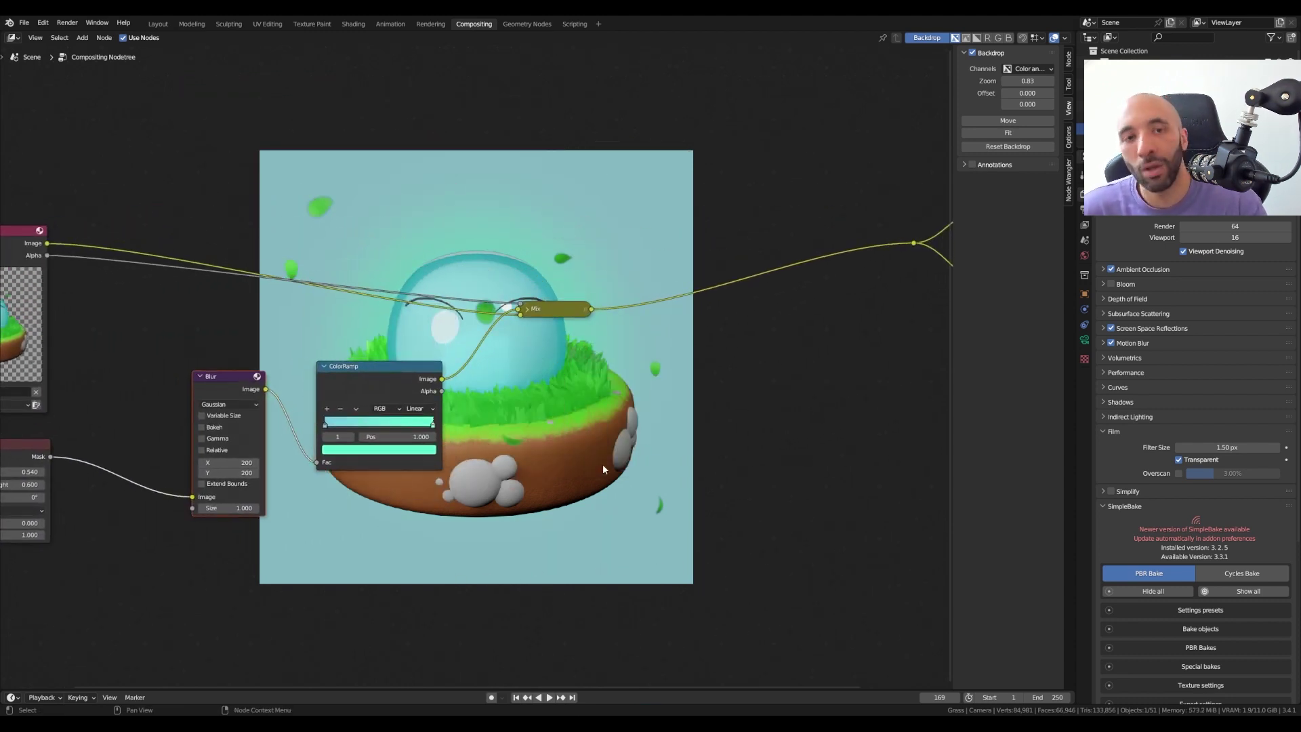
# Insert RGB Curves after the Mix, lowering the shadow point and lifting the highlight point
pyautogui.hotkey('shift', 'a')
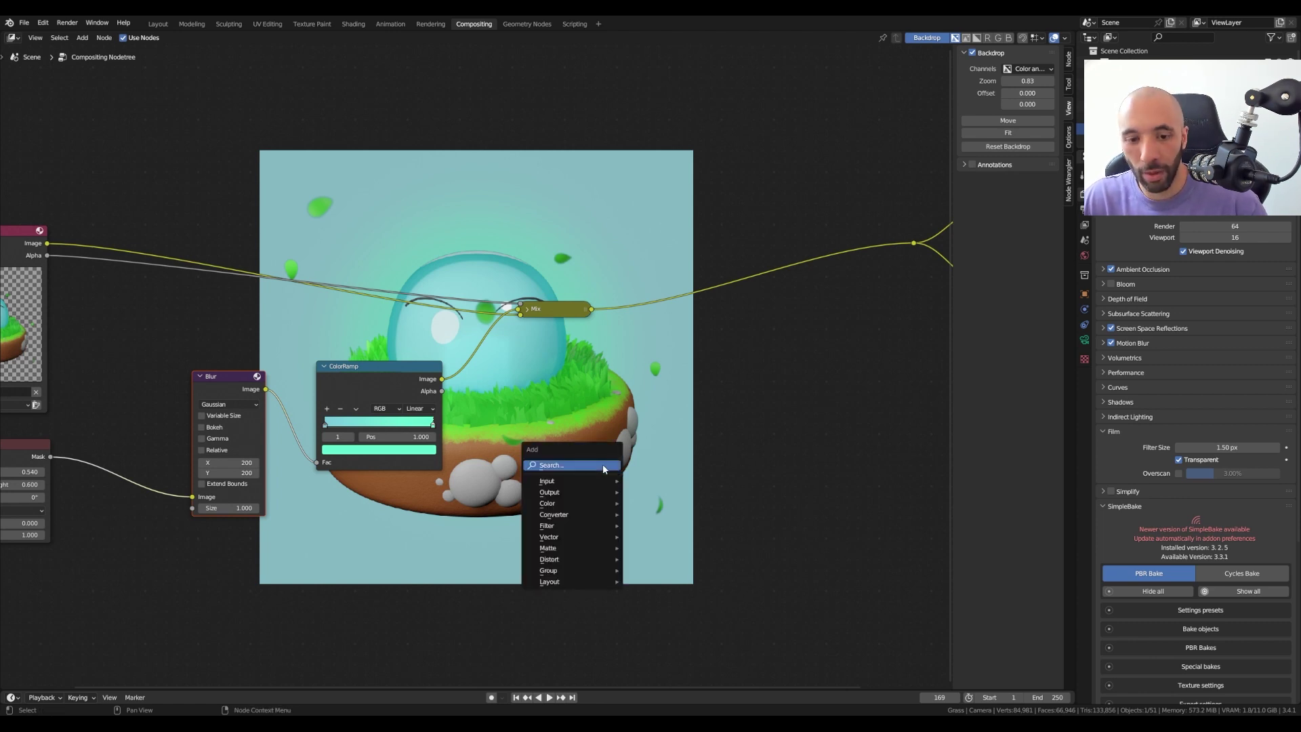
pyautogui.click(603, 465)
pyautogui.write('rgb')
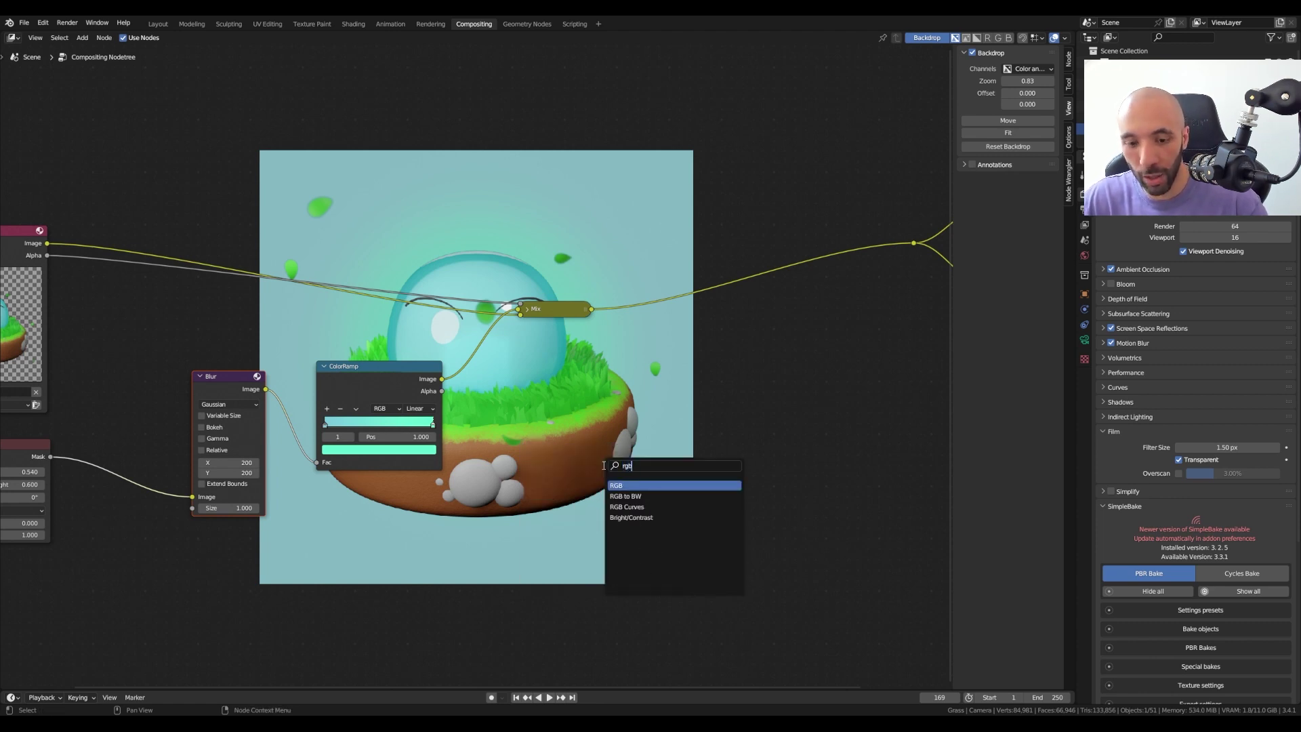
pyautogui.click(650, 507)
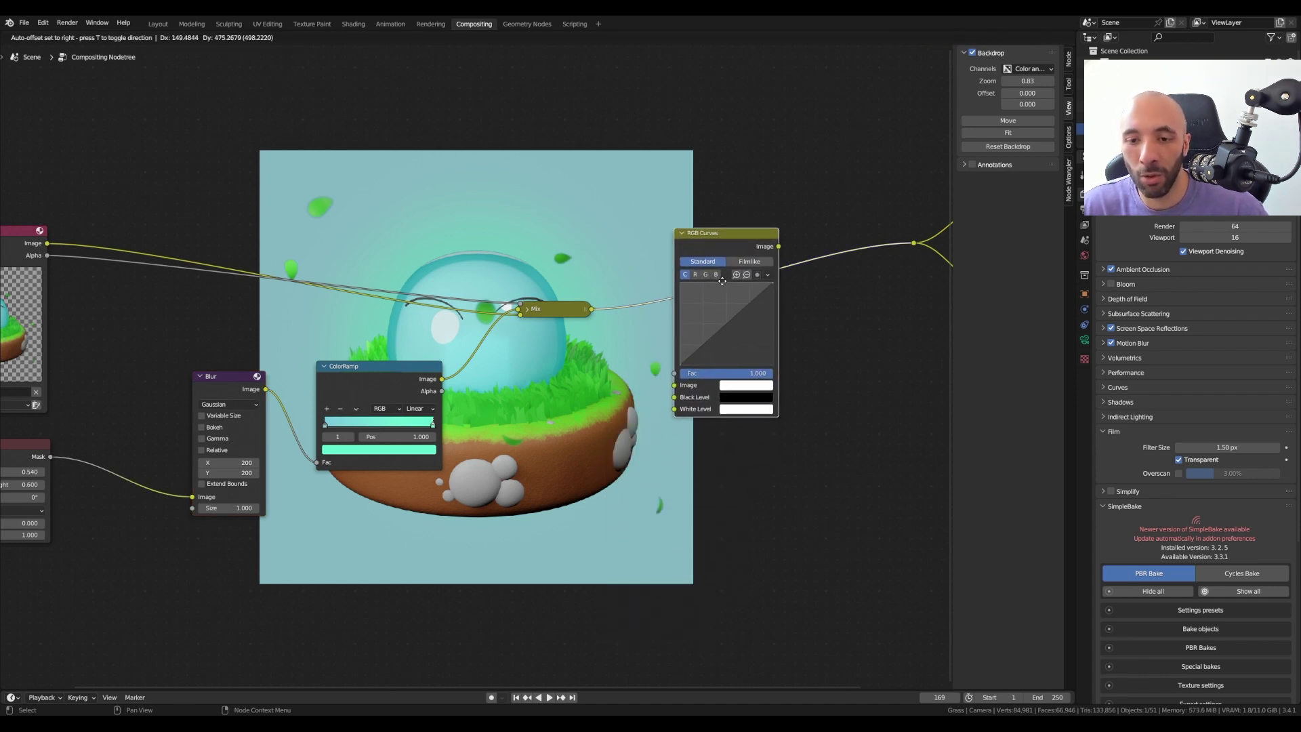
pyautogui.click(722, 279)
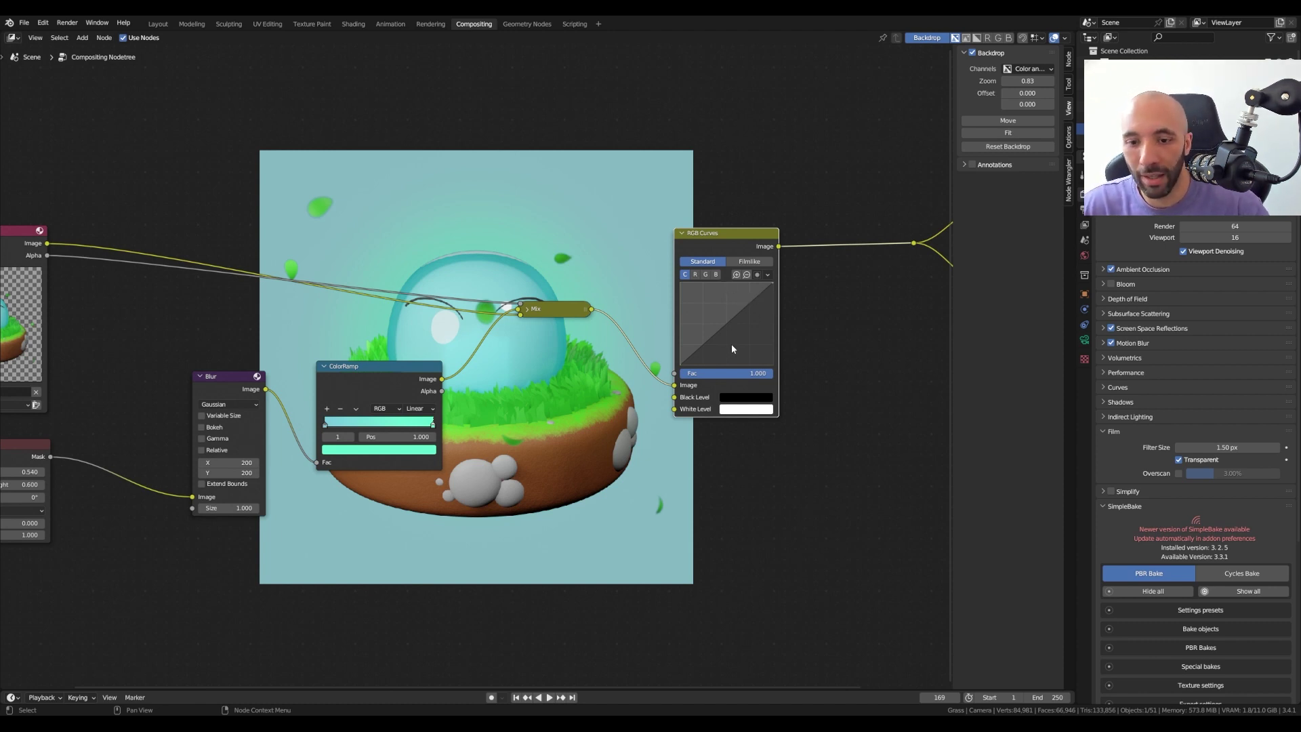
pyautogui.click(698, 347)
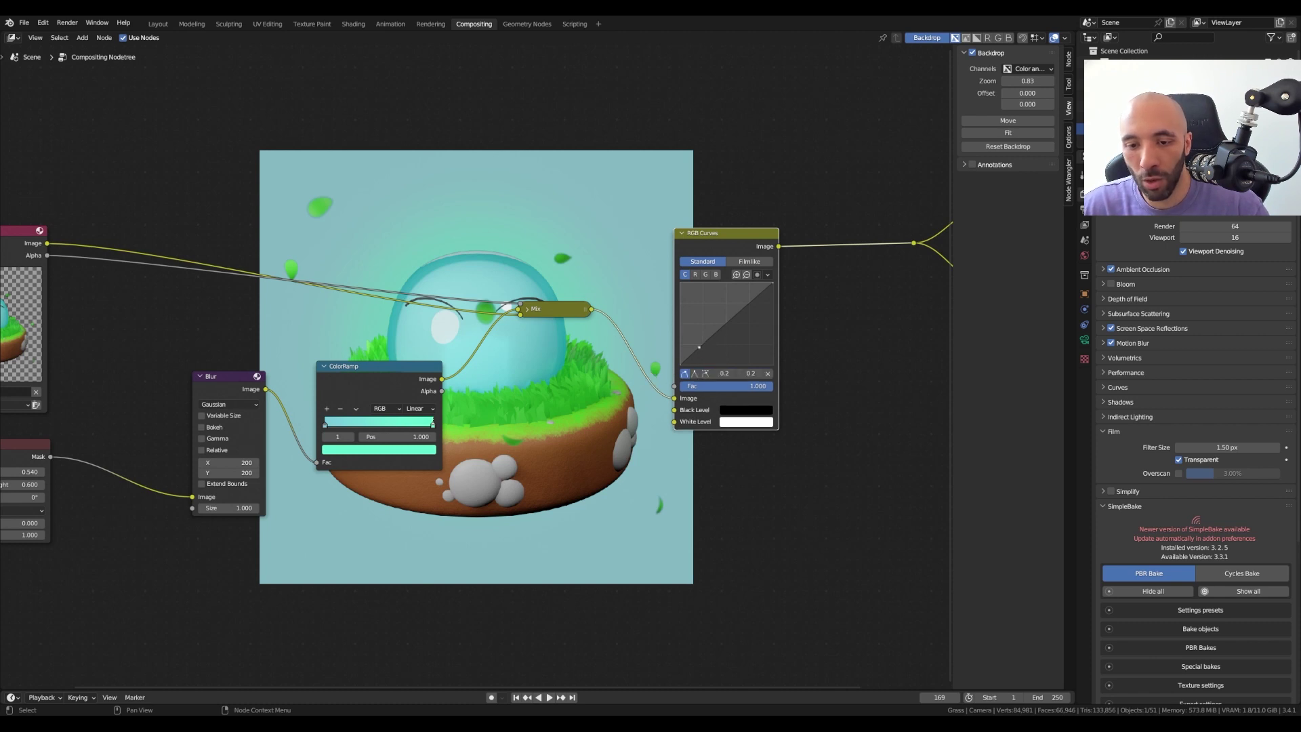
pyautogui.moveTo(698, 347); pyautogui.dragTo(700, 349)
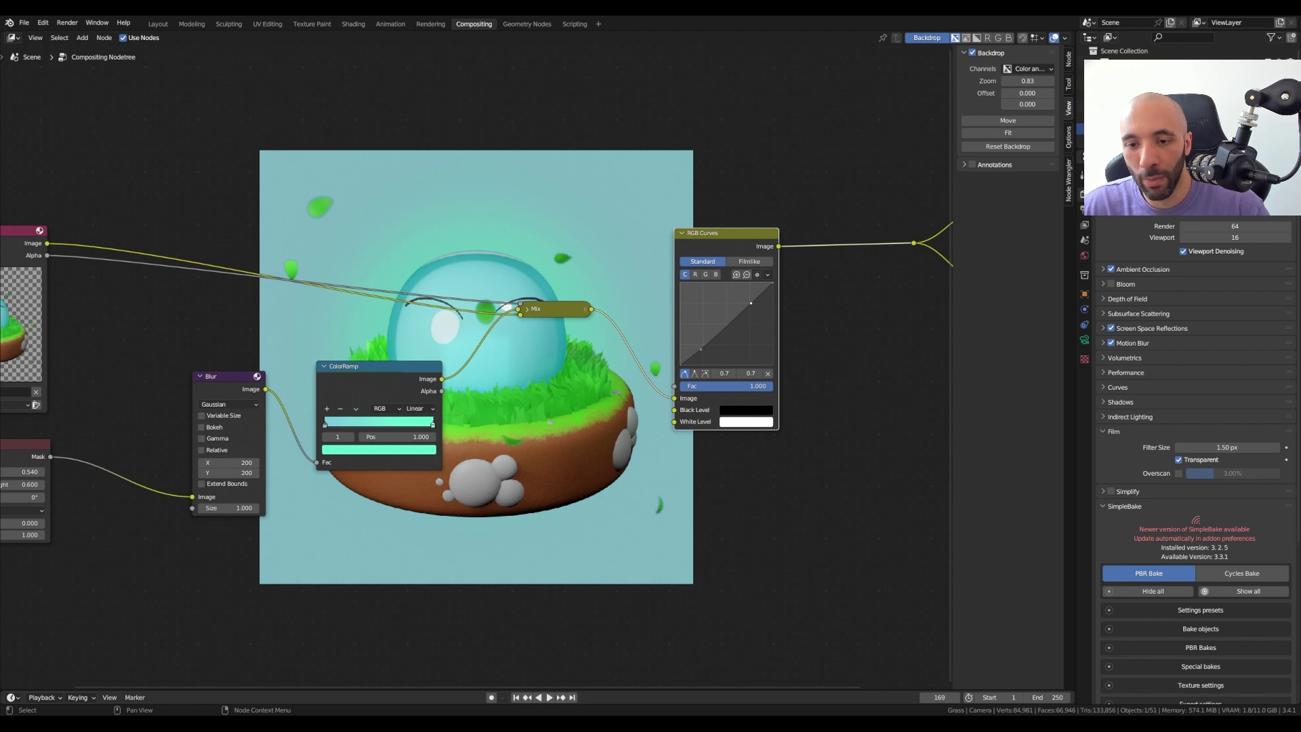
pyautogui.moveTo(750, 303); pyautogui.dragTo(749, 300)
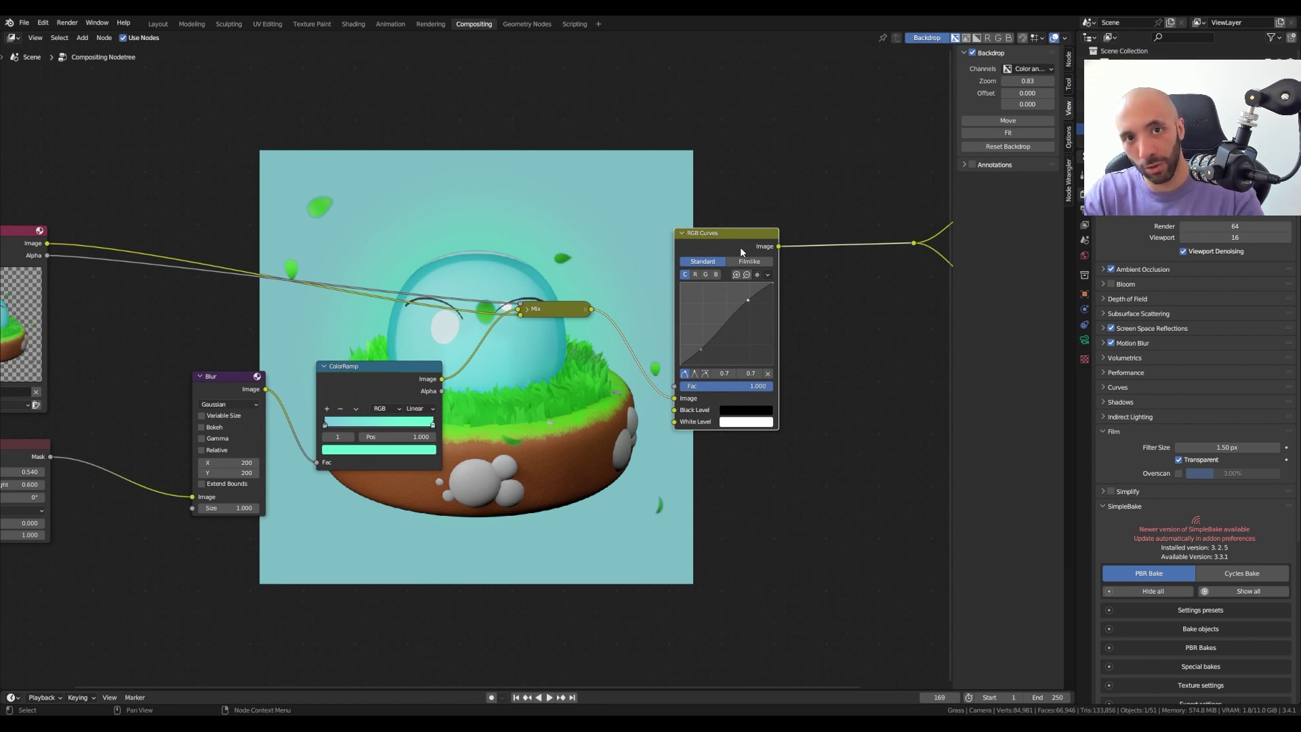
# Duplicate the Ellipse Mask and Blur nodes and place the copies below the originals
pyautogui.press('Home')
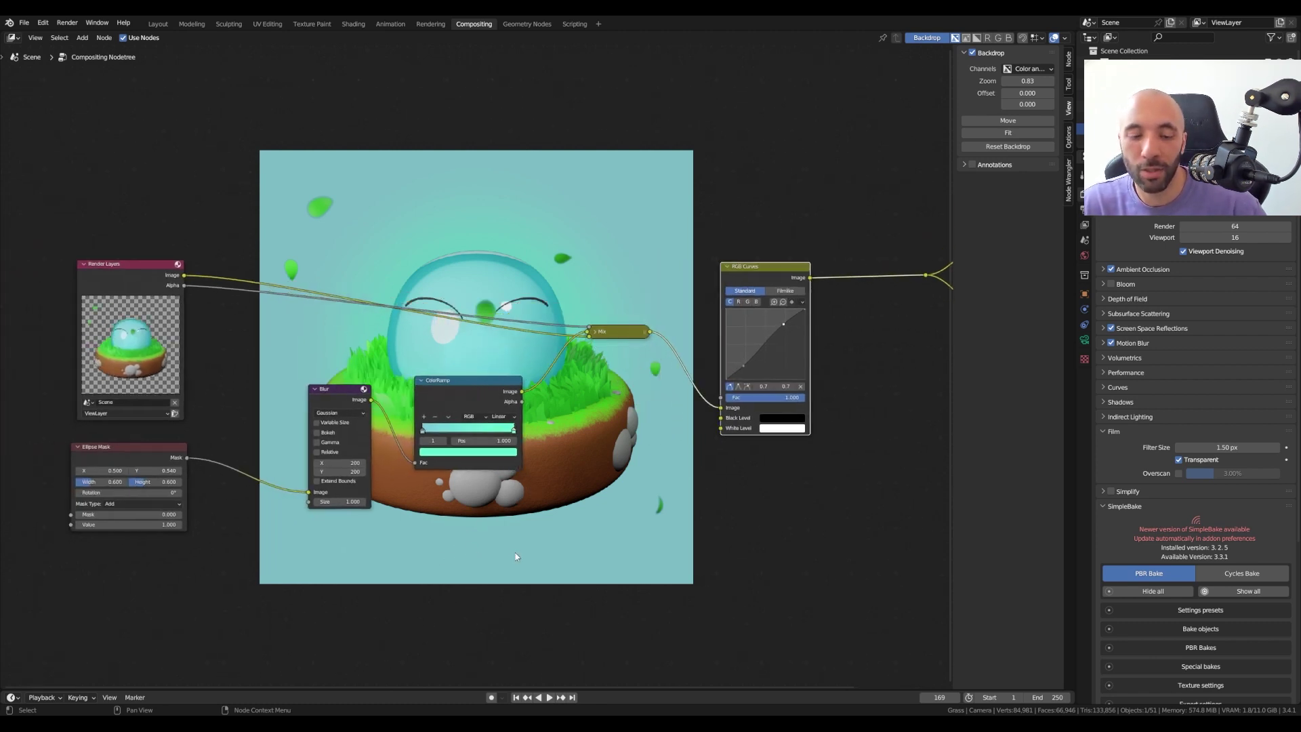
pyautogui.click(133, 462)
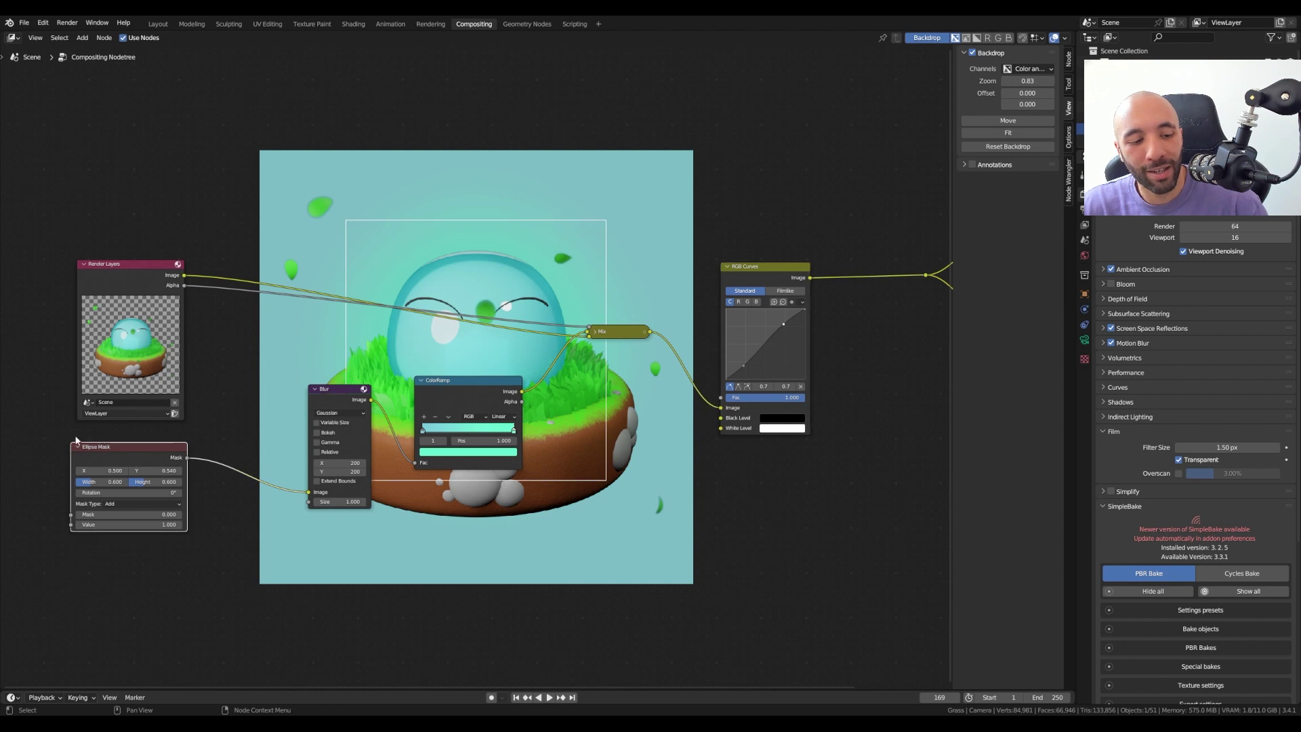
pyautogui.keyDown('shift'); pyautogui.click(324, 393); pyautogui.keyUp('shift')
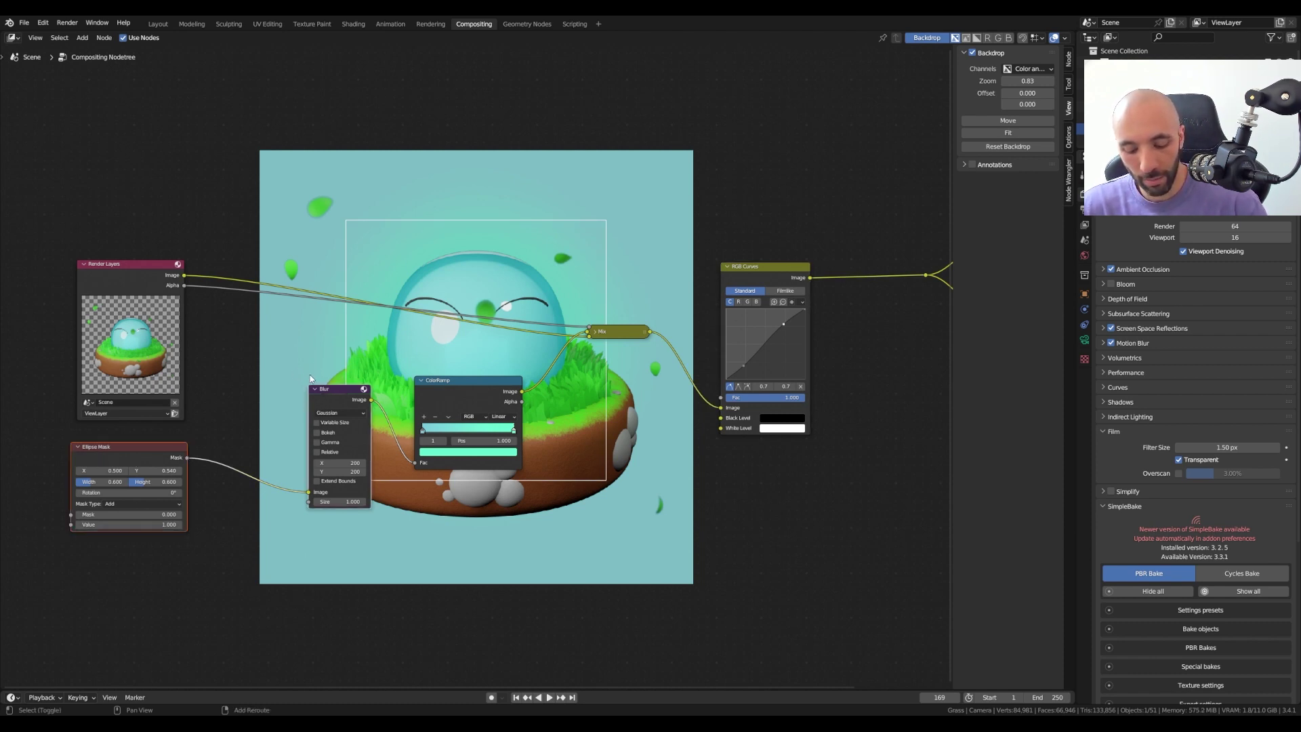
pyautogui.hotkey('shift', 'd')
pyautogui.click(536, 541)
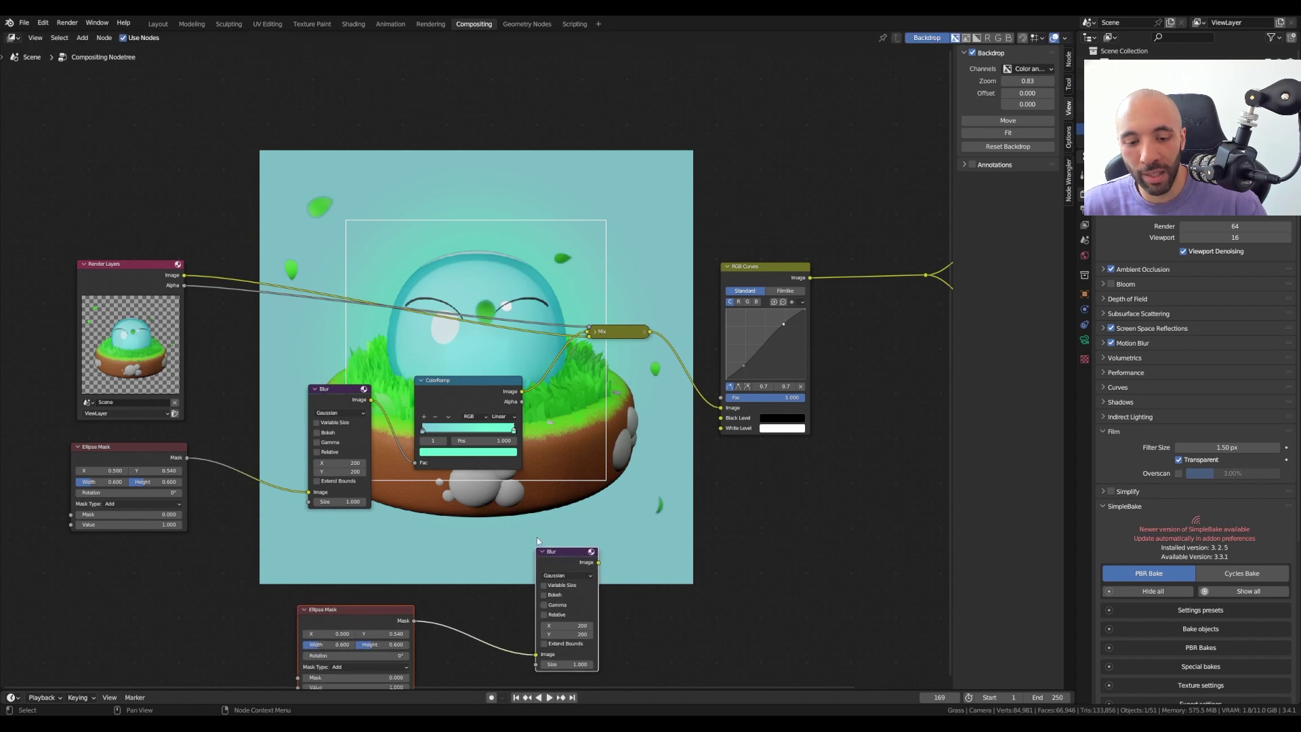
pyautogui.moveTo(416, 659); pyautogui.dragTo(378, 540, button='middle')
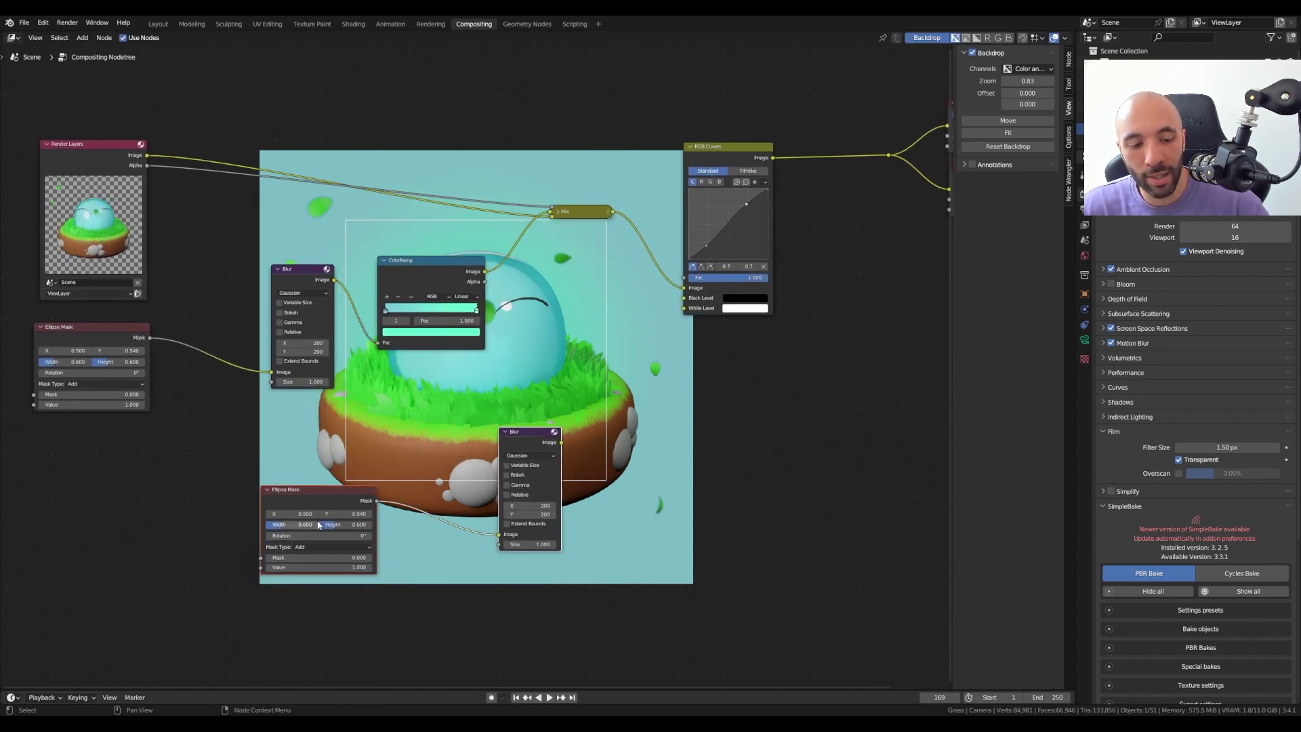
# Set the new mask's width and height to 0.8 and preview its blur on the backdrop
pyautogui.click(292, 525)
pyautogui.write('0.8')
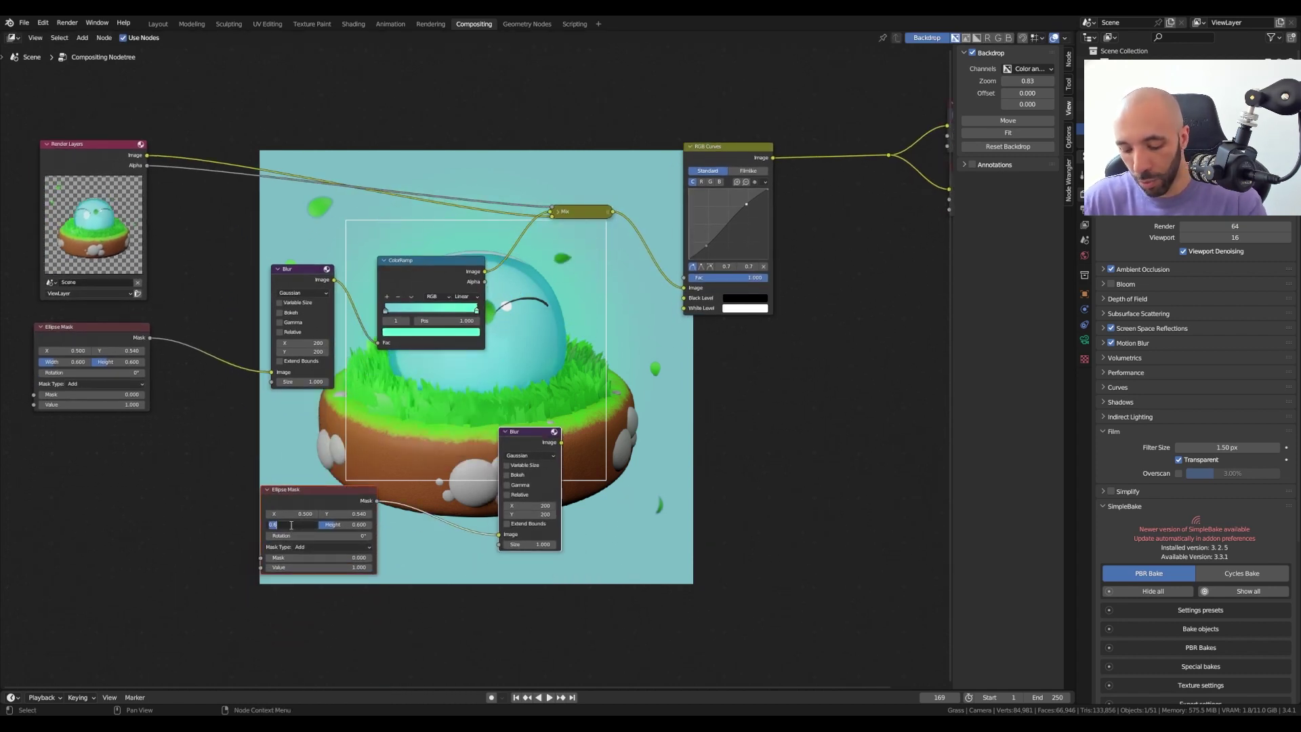
pyautogui.press('Return')
pyautogui.click(332, 525)
pyautogui.write('0.8')
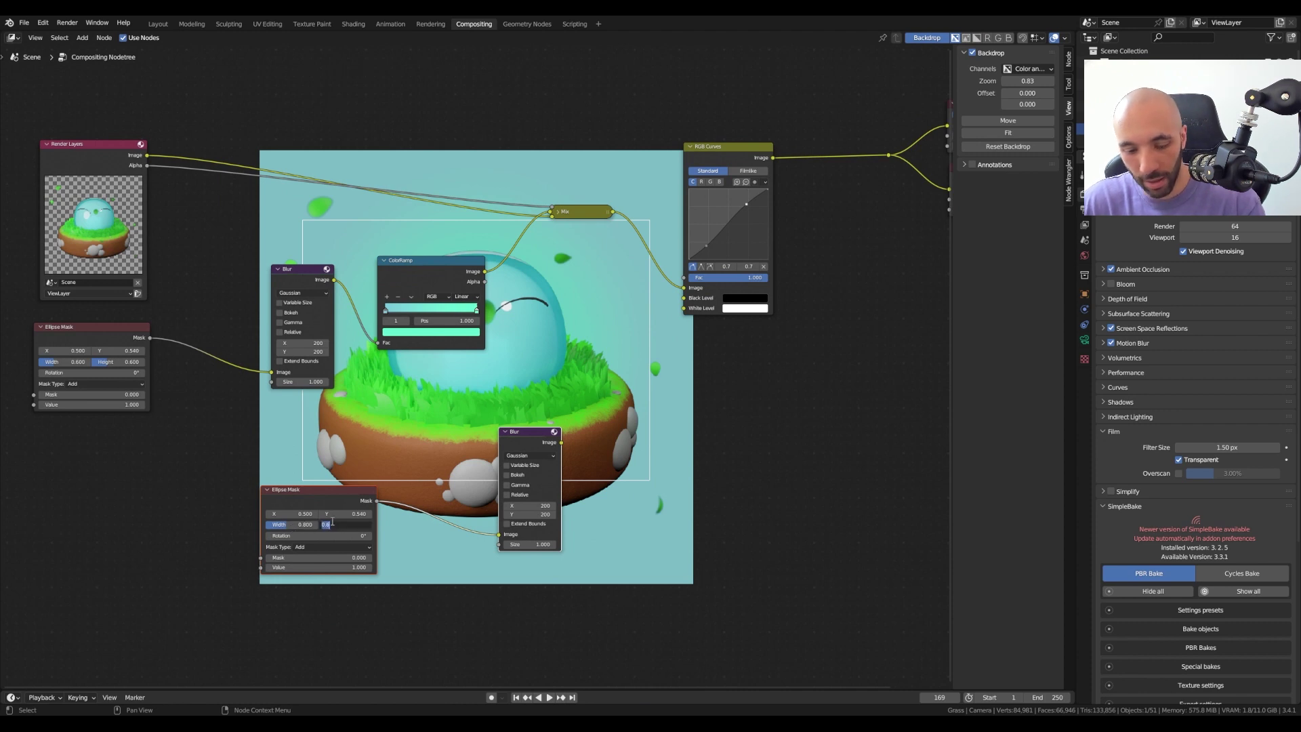
pyautogui.press('Return')
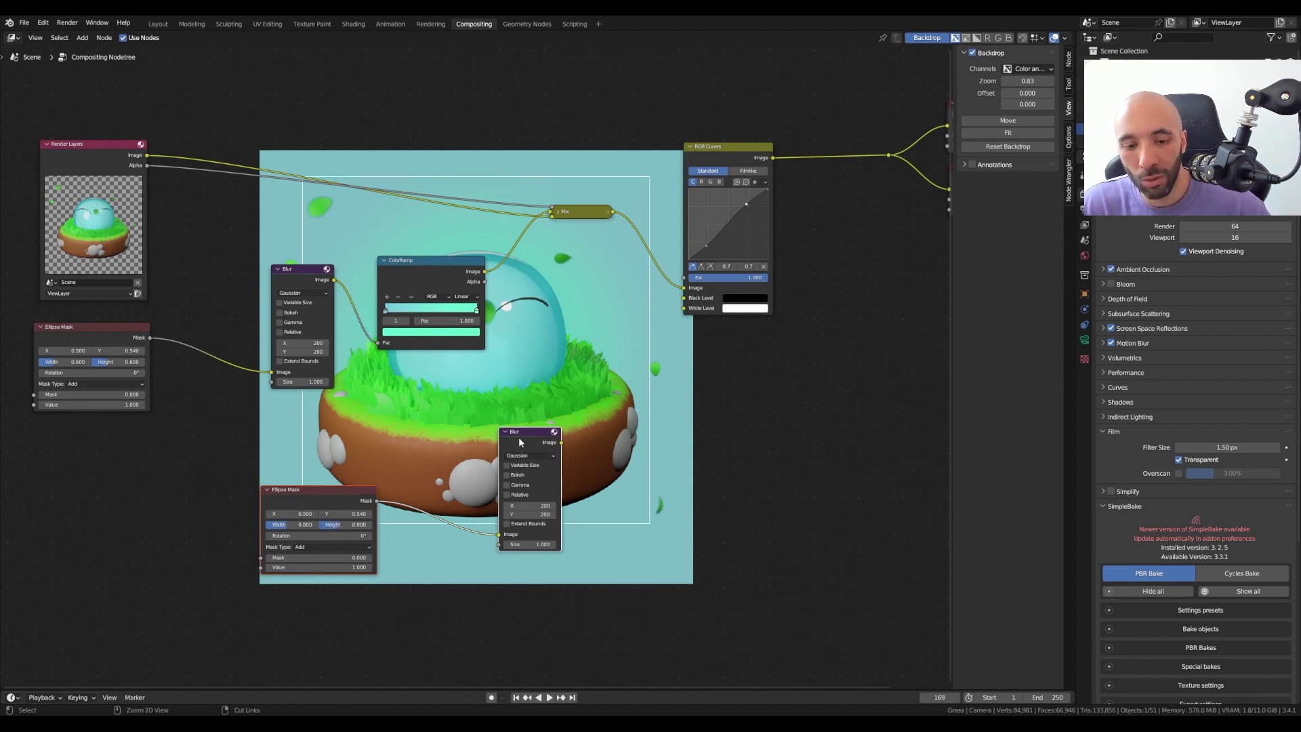
pyautogui.keyDown('ctrl'); pyautogui.keyDown('shift'); pyautogui.click(519, 432); pyautogui.keyUp('shift'); pyautogui.keyUp('ctrl')
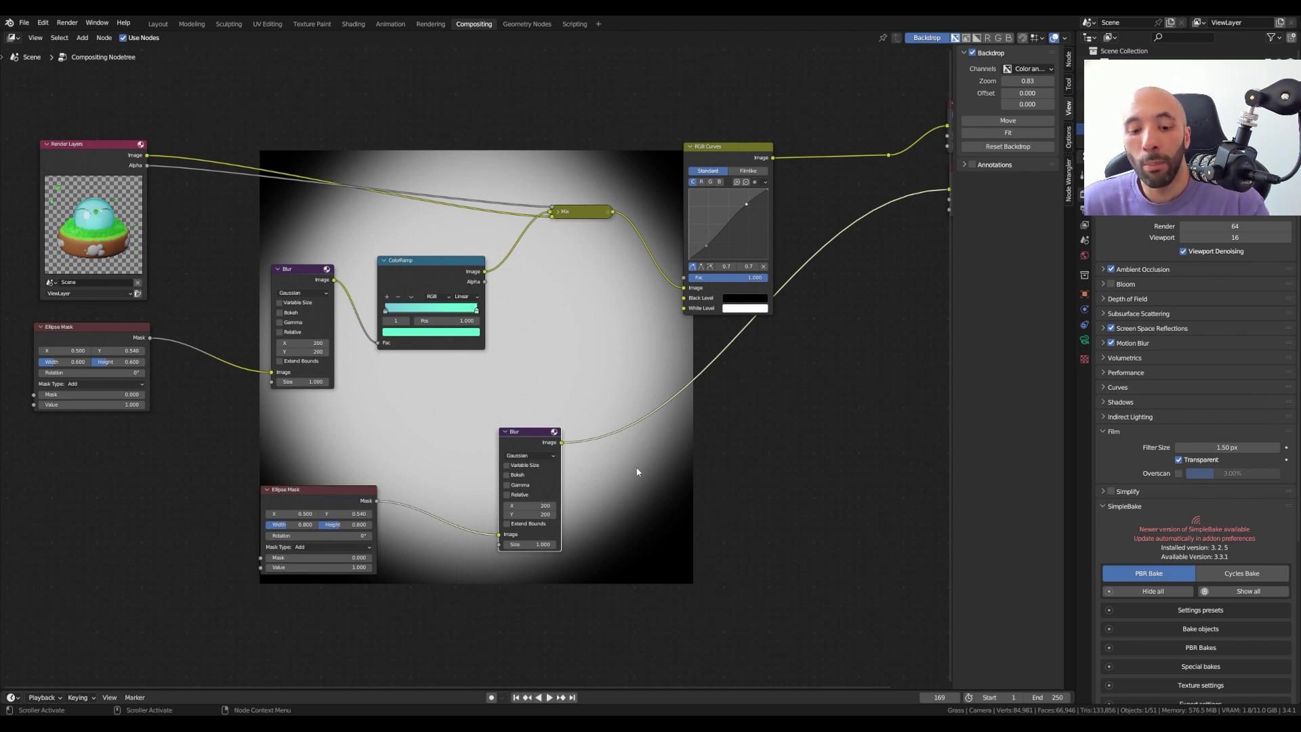
pyautogui.moveTo(508, 485)
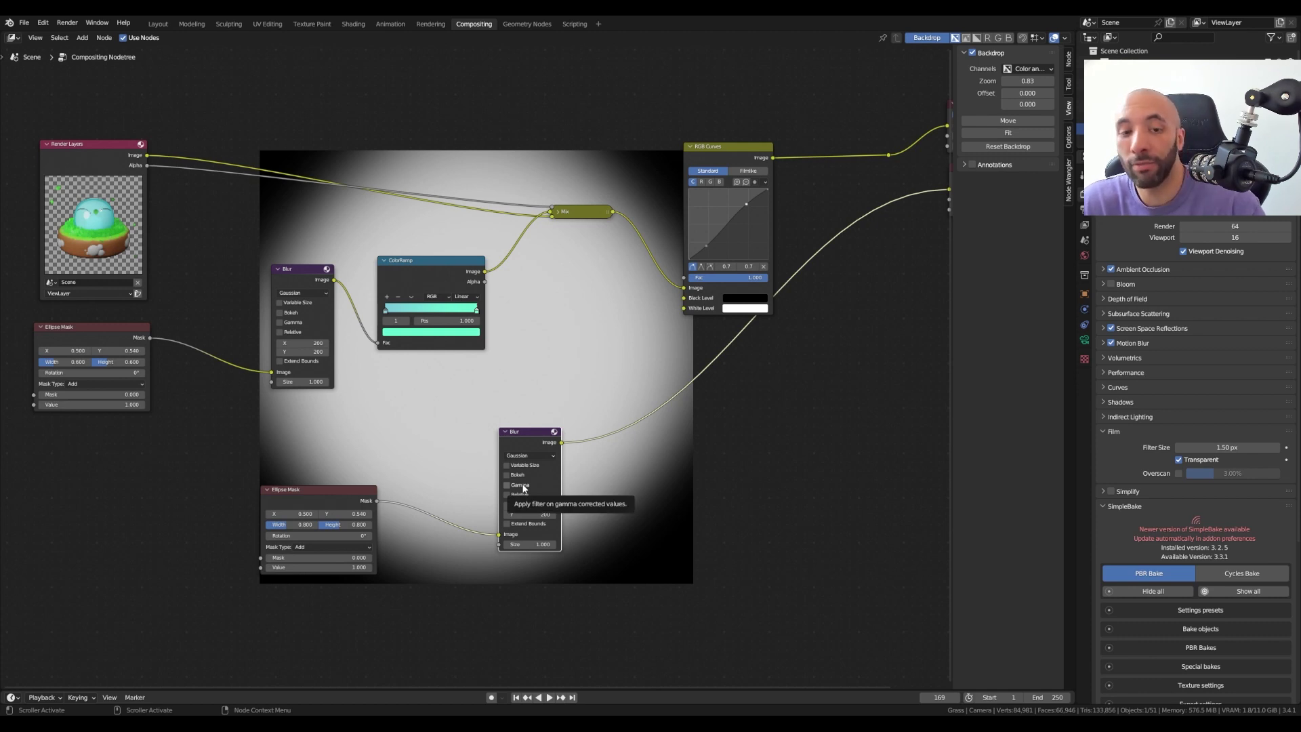
# Enable Gamma on the lower Blur and set the vignette mask's width and height to 0.850
pyautogui.click(521, 486)
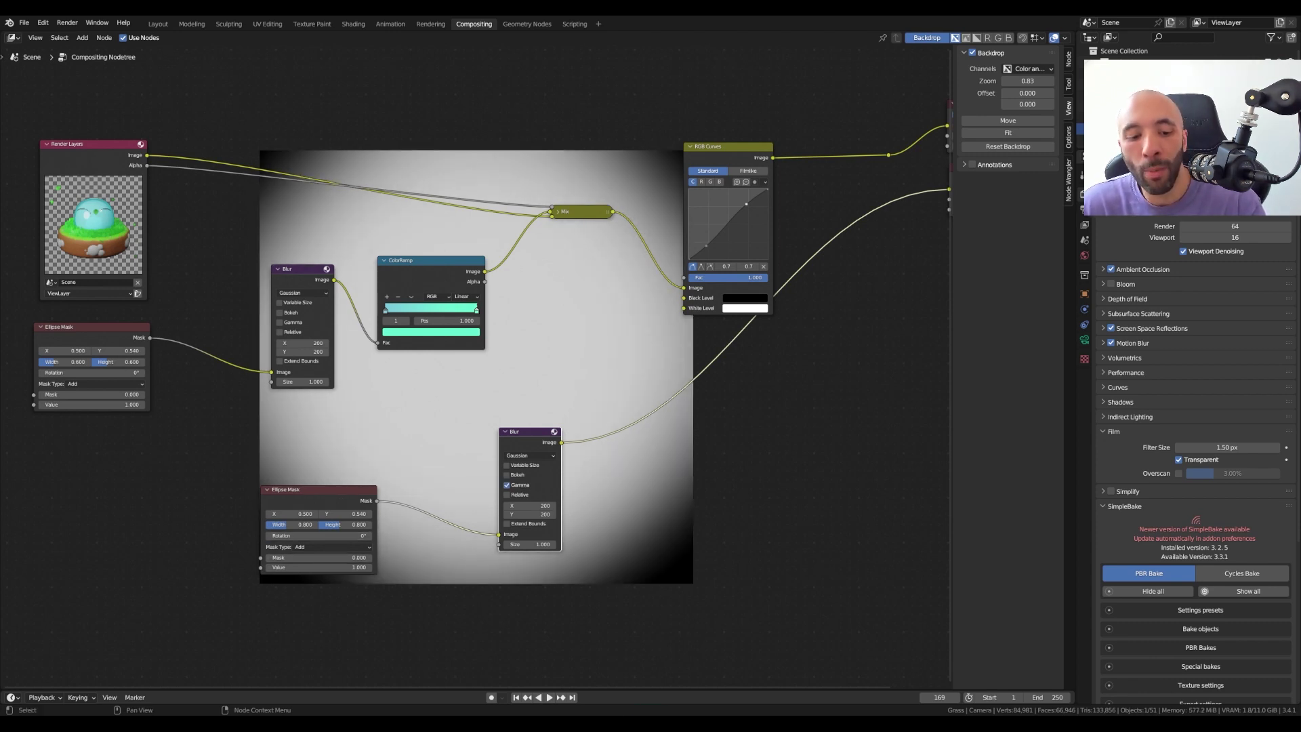
pyautogui.click(299, 525)
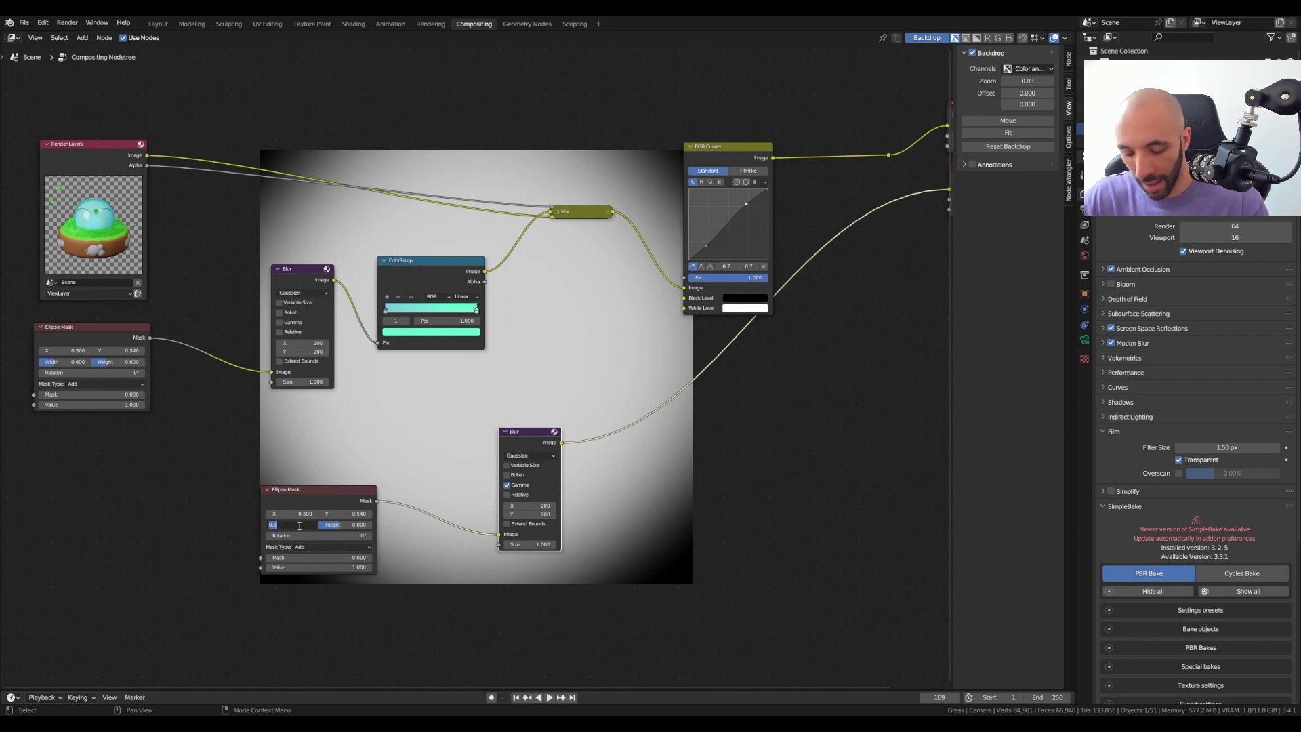
pyautogui.press('BackSpace')
pyautogui.write('50')
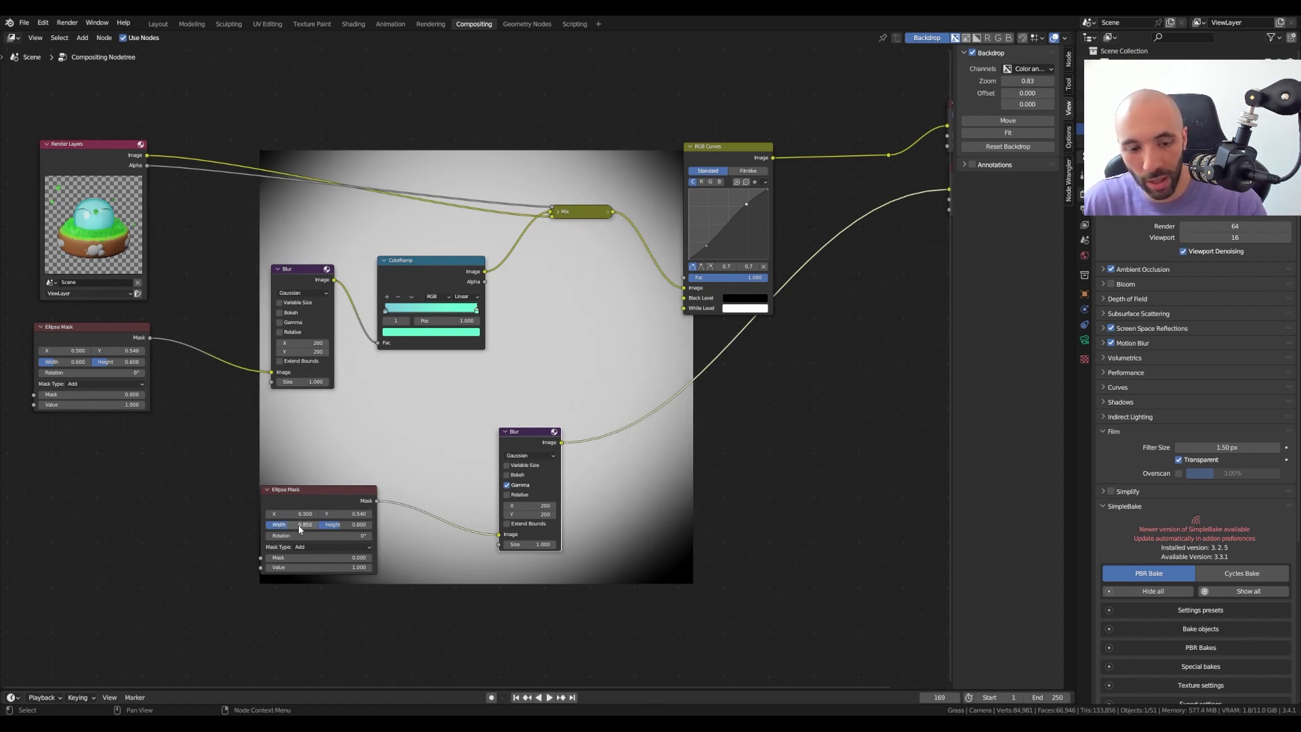
pyautogui.click(343, 525)
pyautogui.press('BackSpace')
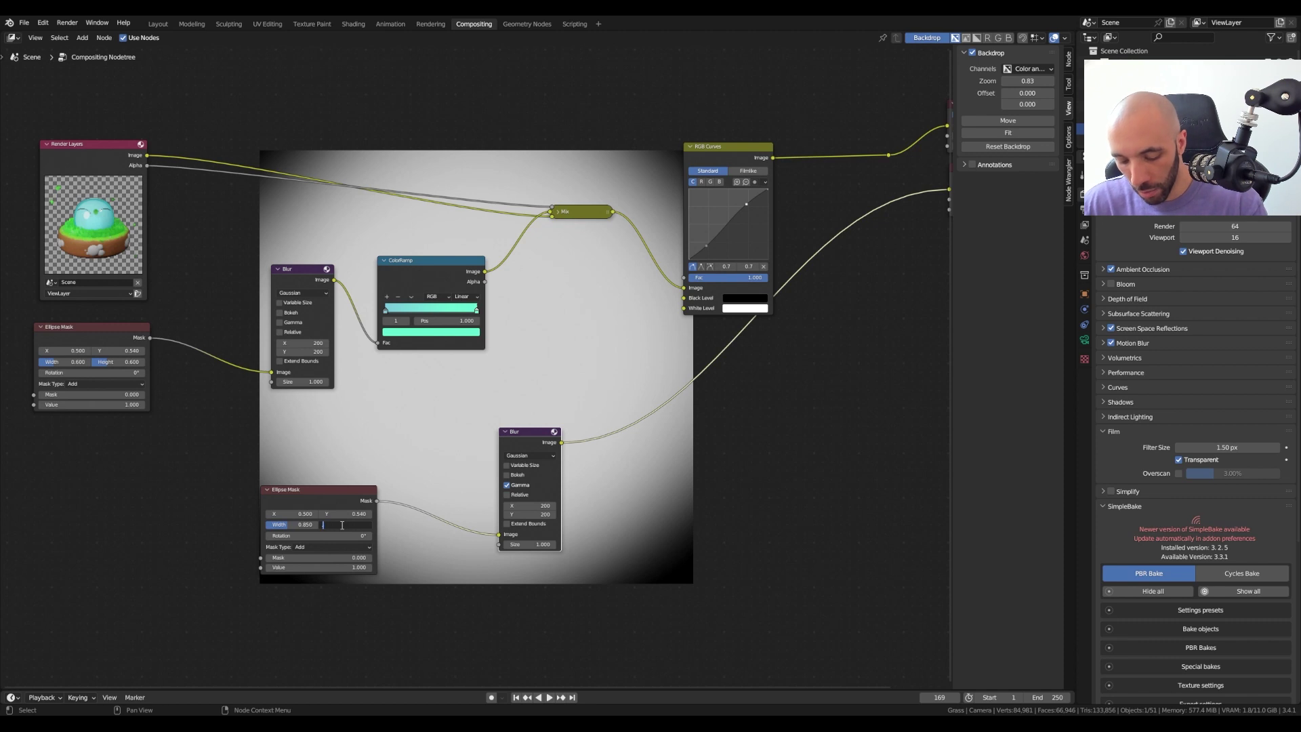
pyautogui.write('45')
pyautogui.press('Return')
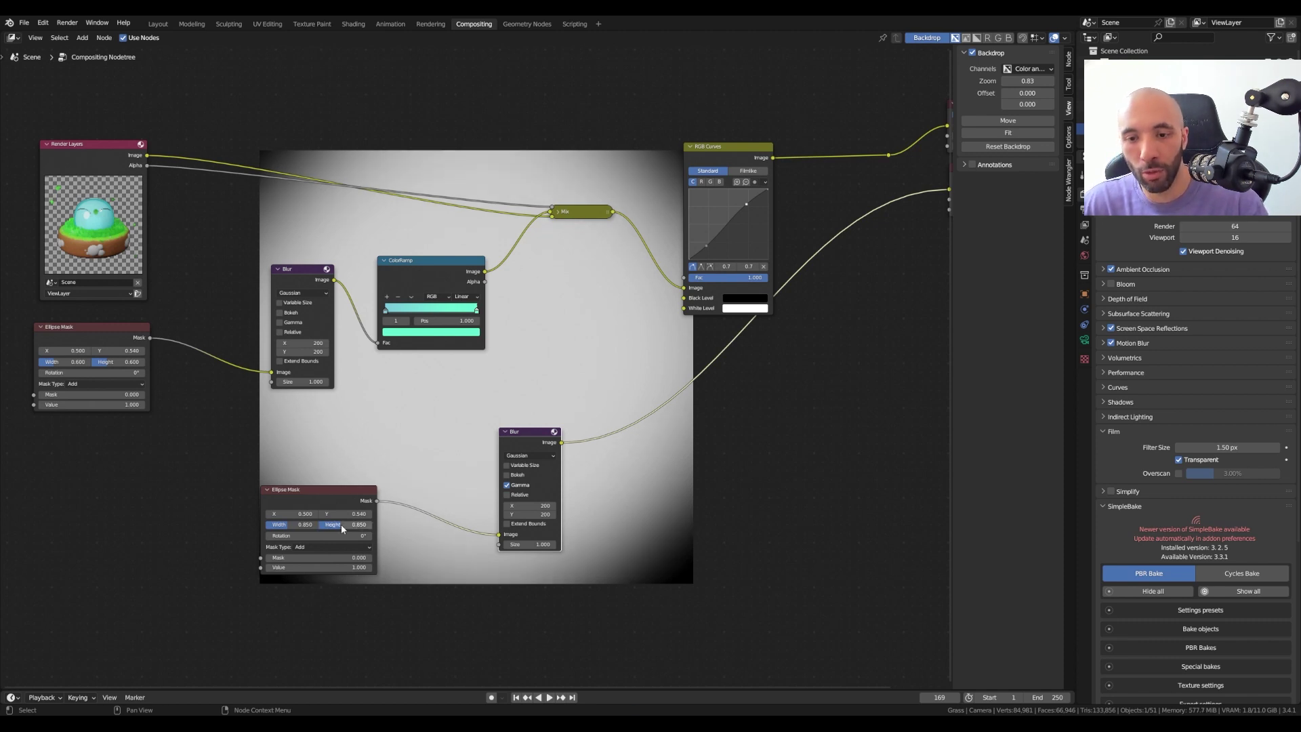
pyautogui.scroll(-2, 673, 493)
pyautogui.moveTo(668, 497); pyautogui.dragTo(573, 485, button='middle')
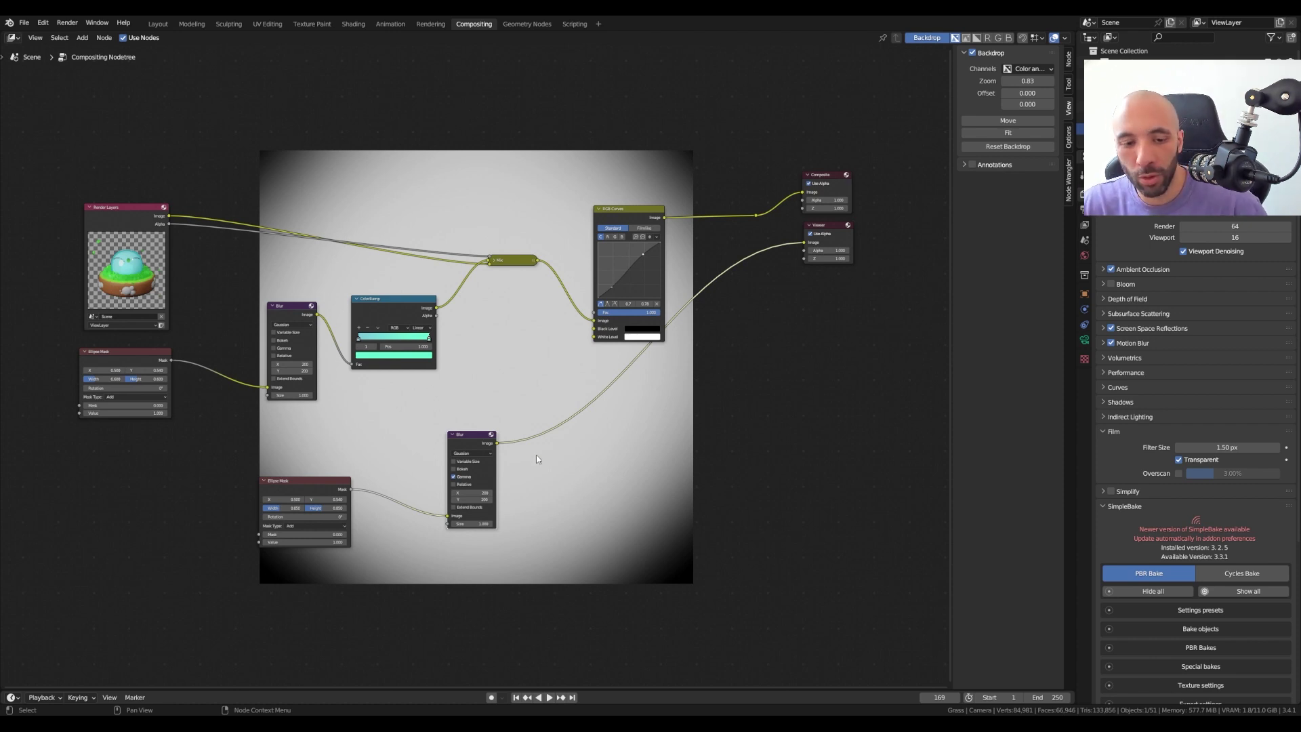
# Mix the lower Blur with RGB Curves in a new node before Composite, previewed in Viewer
pyautogui.moveTo(465, 438)
pyautogui.keyDown('ctrl'); pyautogui.keyDown('shift'); pyautogui.mouseDown(button='right')
pyautogui.moveTo(565, 377)
pyautogui.moveTo(621, 255)
pyautogui.moveTo(728, 379)
pyautogui.mouseUp(button='right'); pyautogui.keyUp('shift'); pyautogui.keyUp('ctrl')
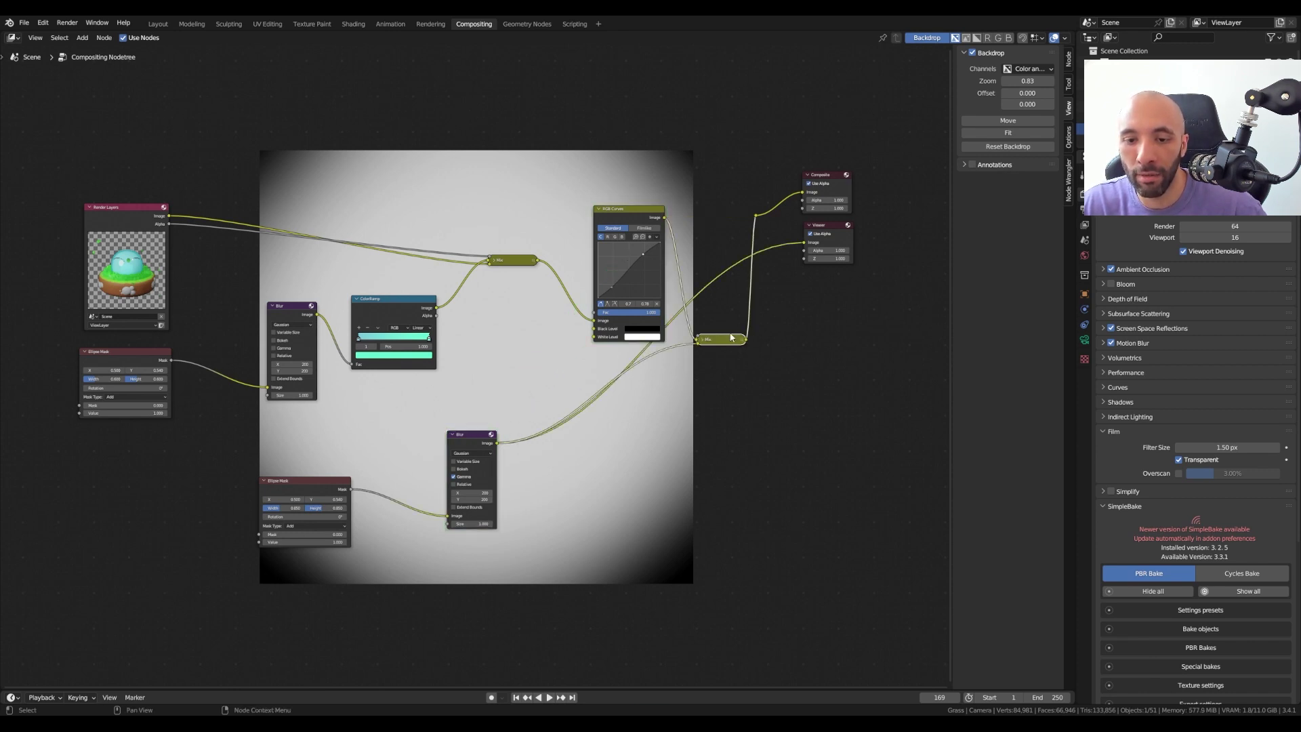
pyautogui.click(718, 218)
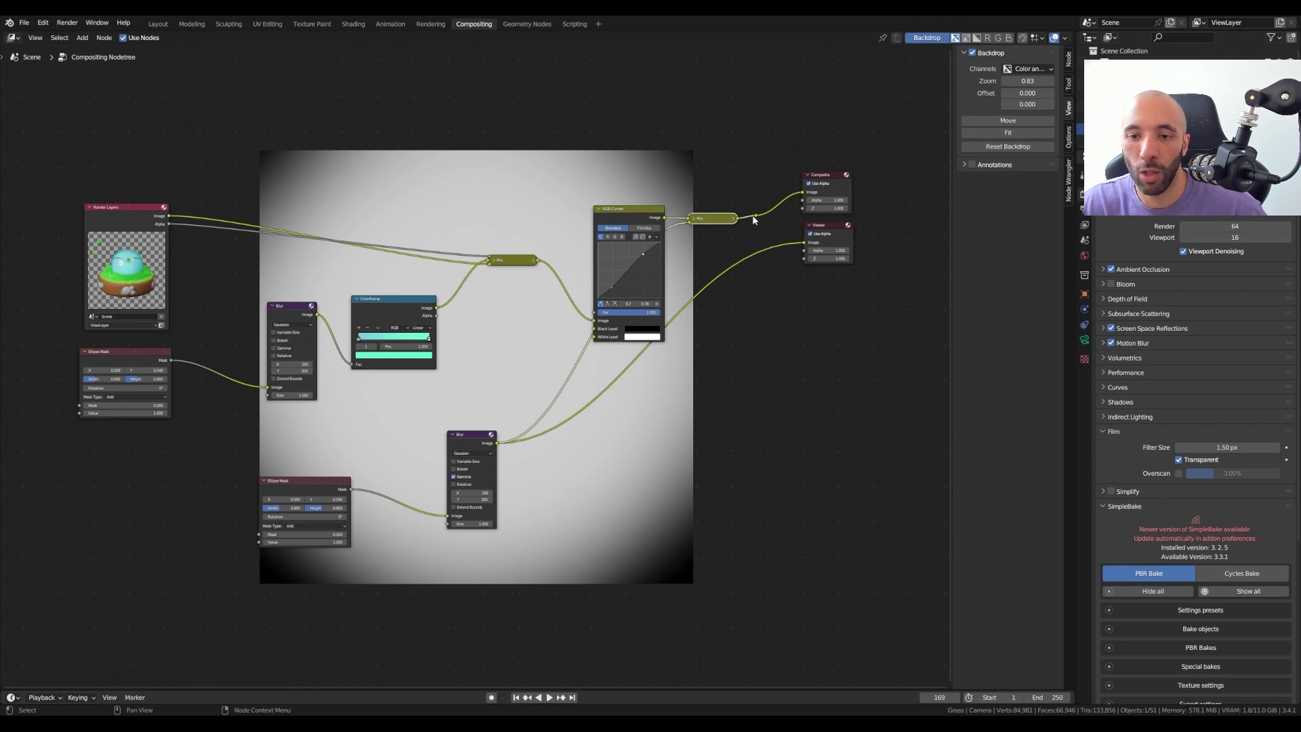
pyautogui.keyDown('ctrl'); pyautogui.keyDown('shift'); pyautogui.click(756, 215); pyautogui.keyUp('shift'); pyautogui.keyUp('ctrl')
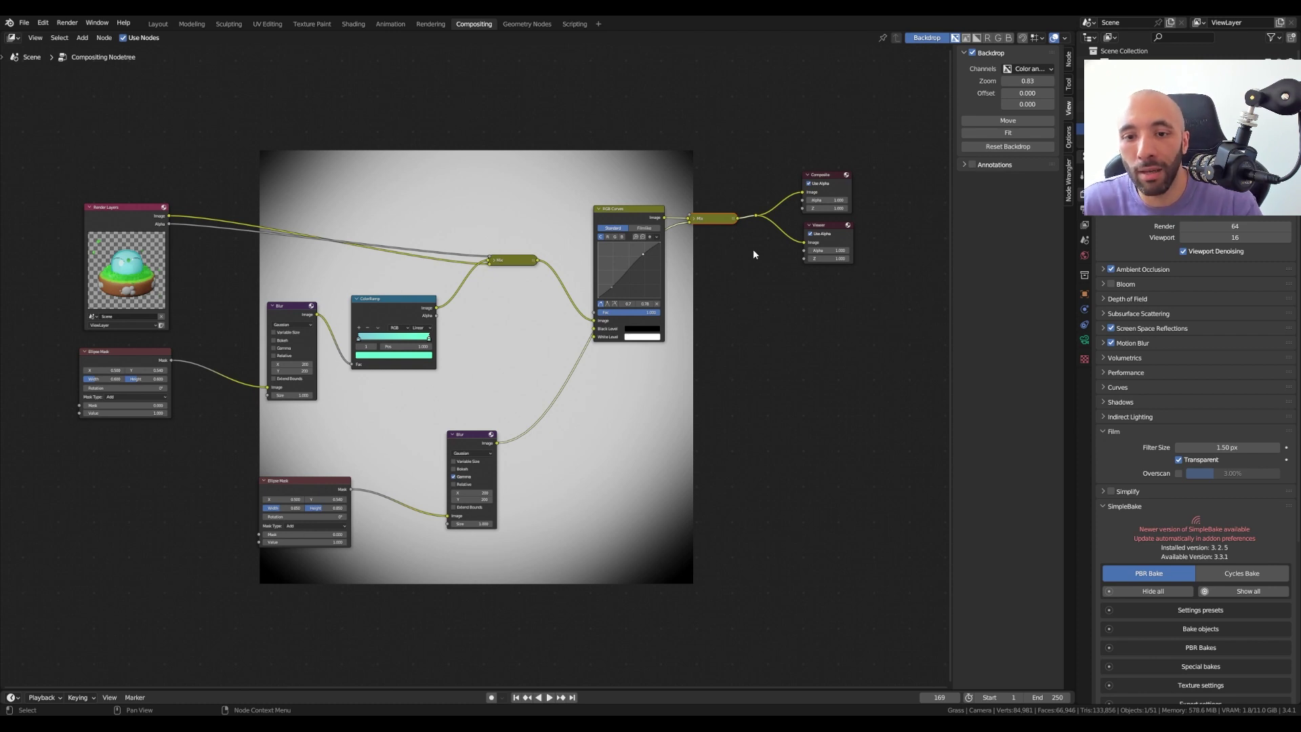
pyautogui.click(695, 220)
pyautogui.scroll(1, 691, 214)
pyautogui.scroll(1, 691, 212)
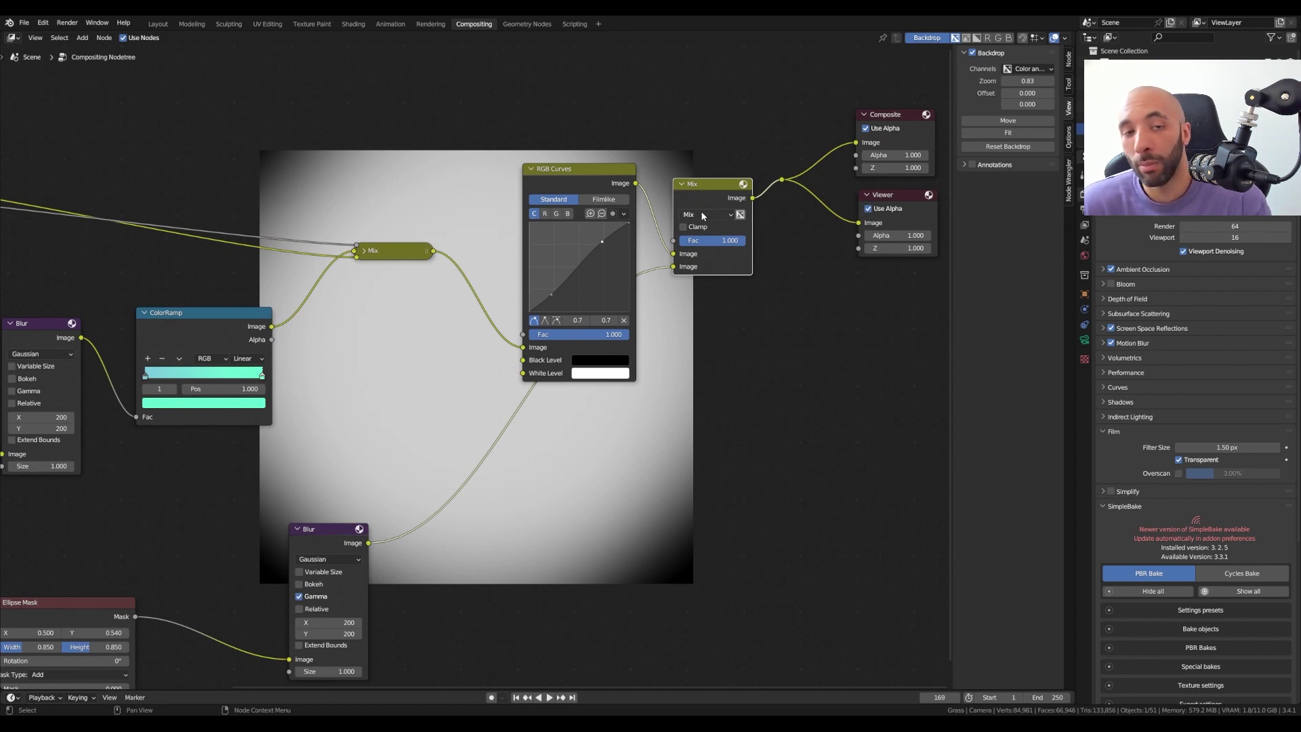
# Multiply the vignette over the render at factor 0.687, muting the node to compare before and after
pyautogui.click(702, 216)
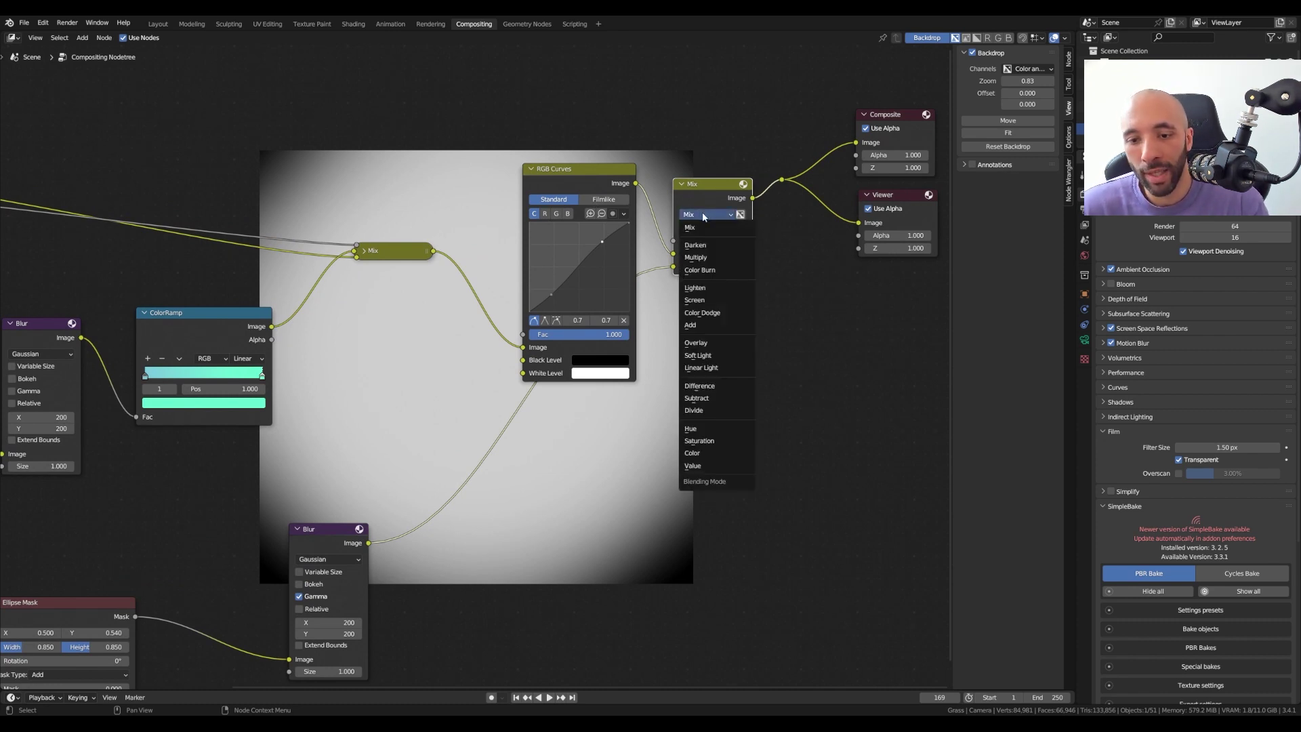
pyautogui.click(716, 262)
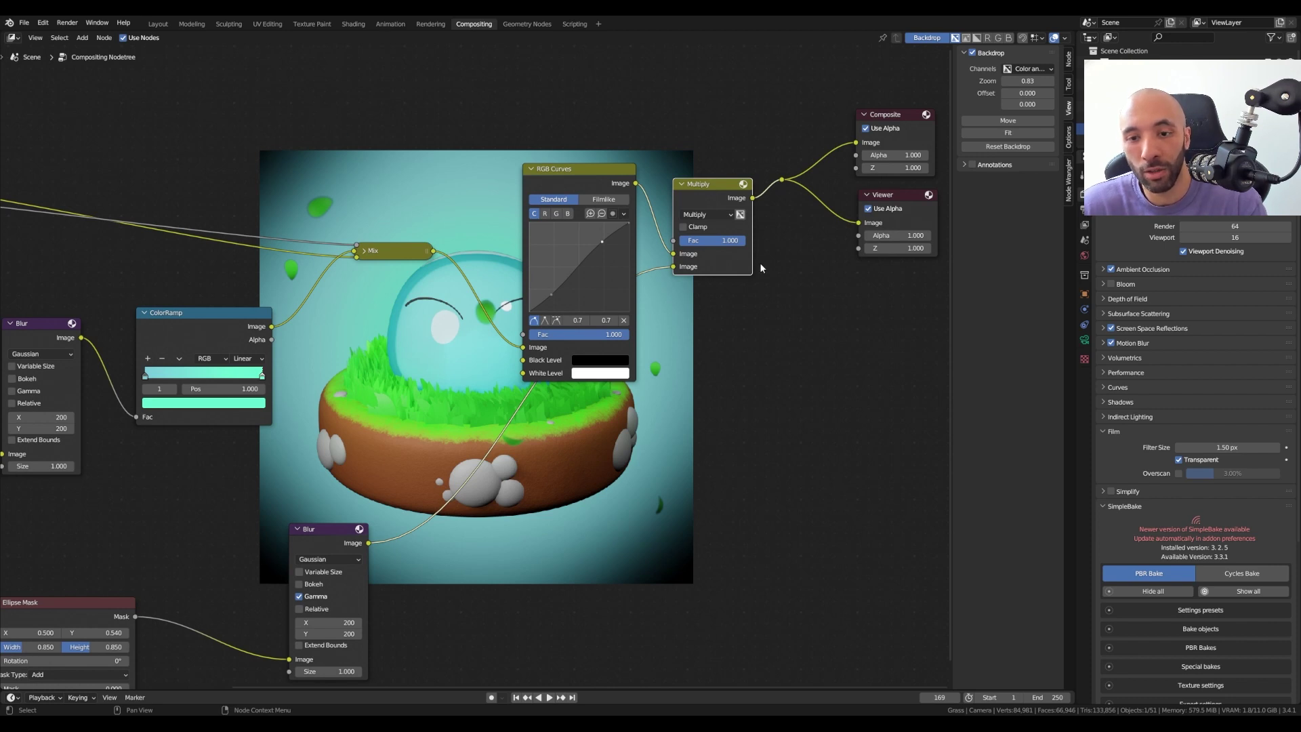
pyautogui.moveTo(737, 241); pyautogui.dragTo(724, 245)
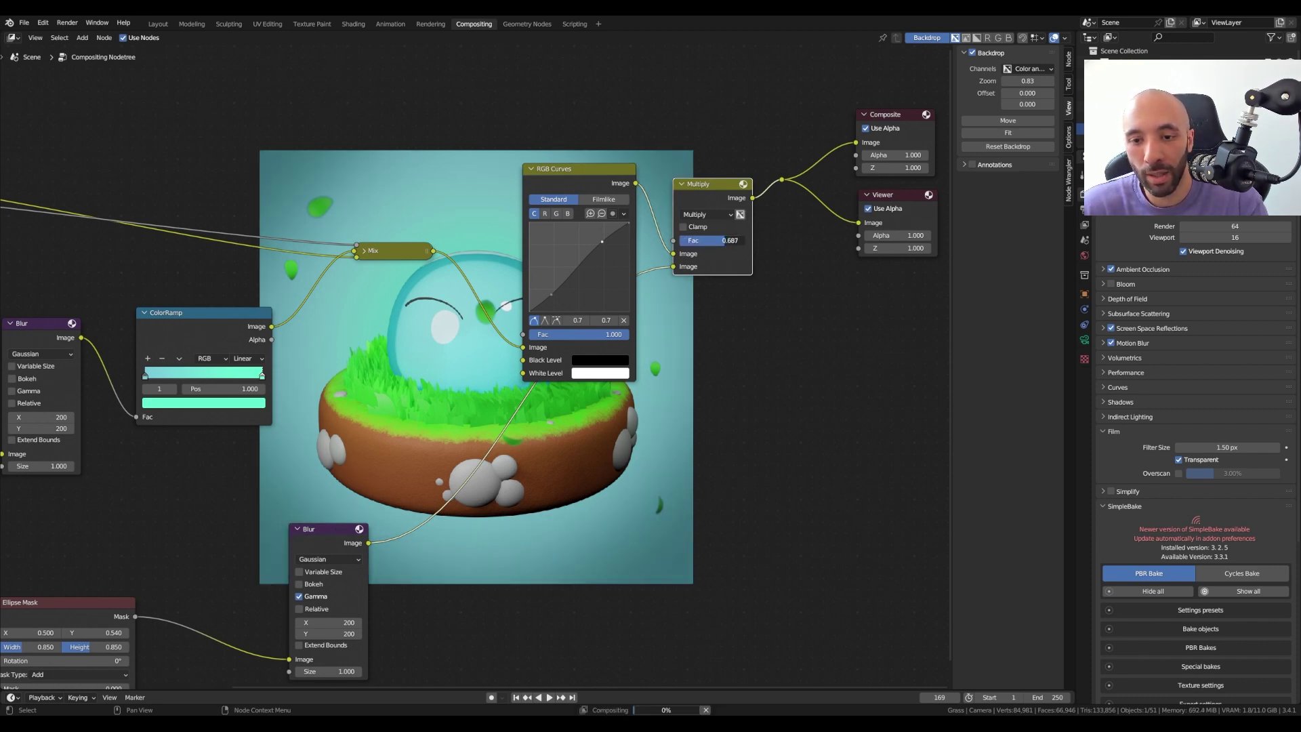
pyautogui.click(723, 241)
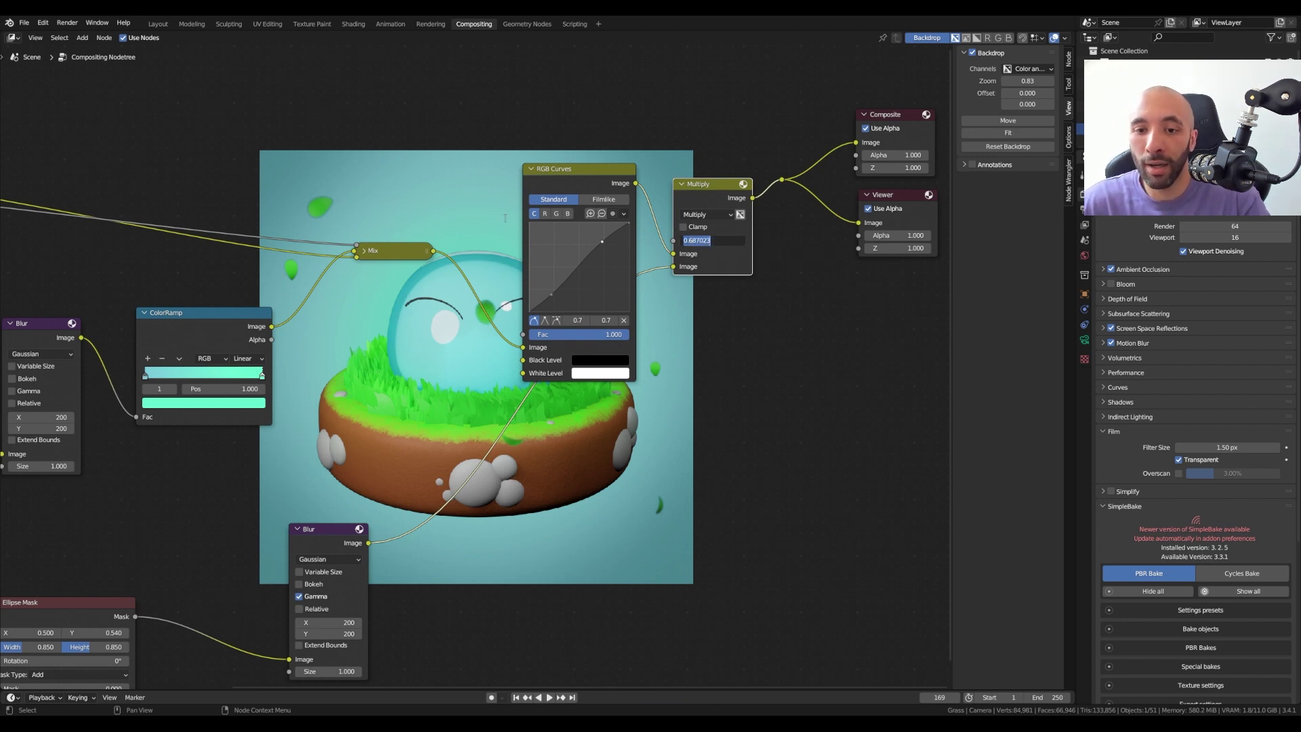
pyautogui.press('Return')
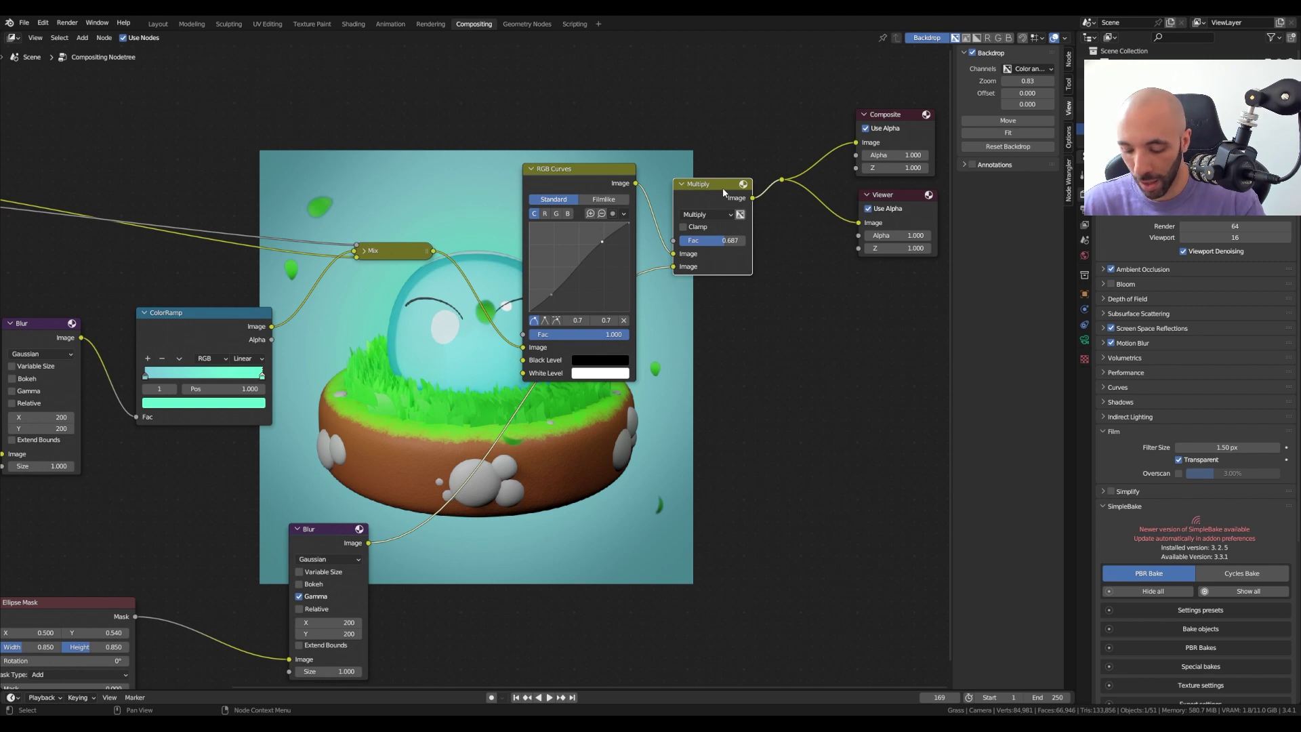
pyautogui.press('m')
pyautogui.press('m')
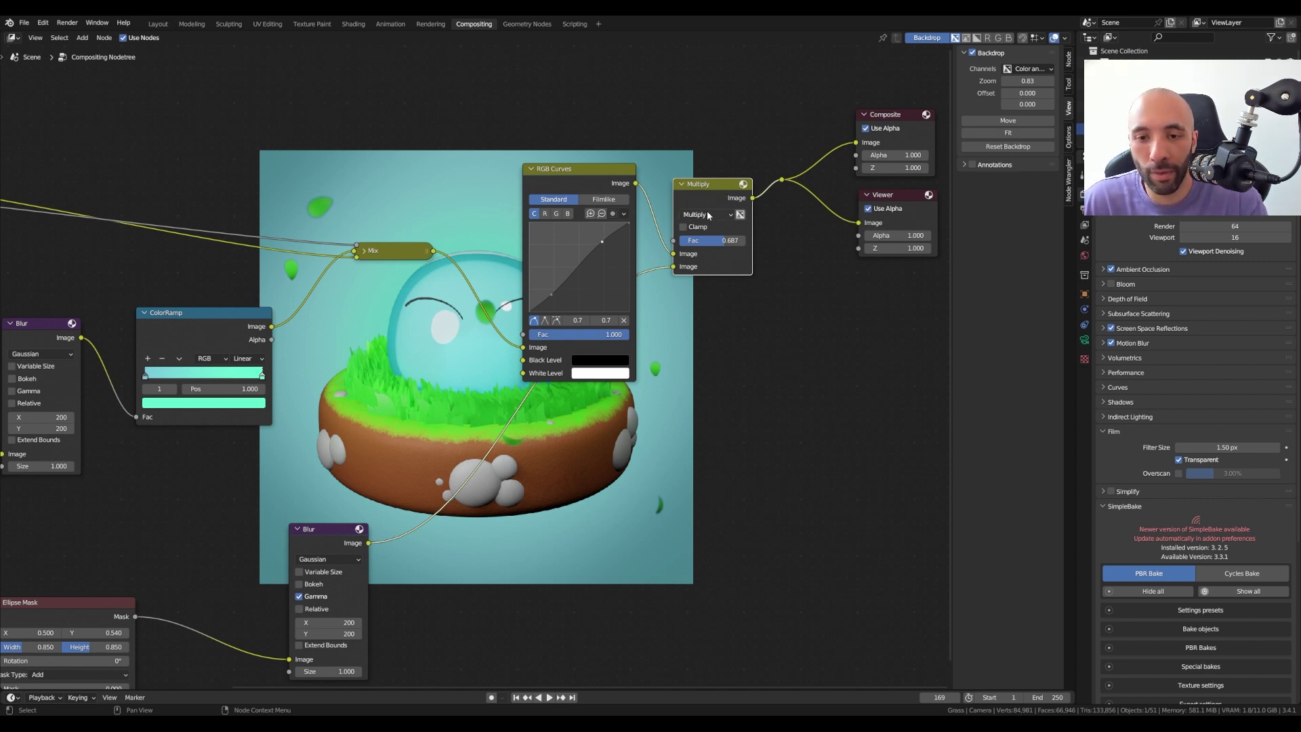
pyautogui.click(708, 215)
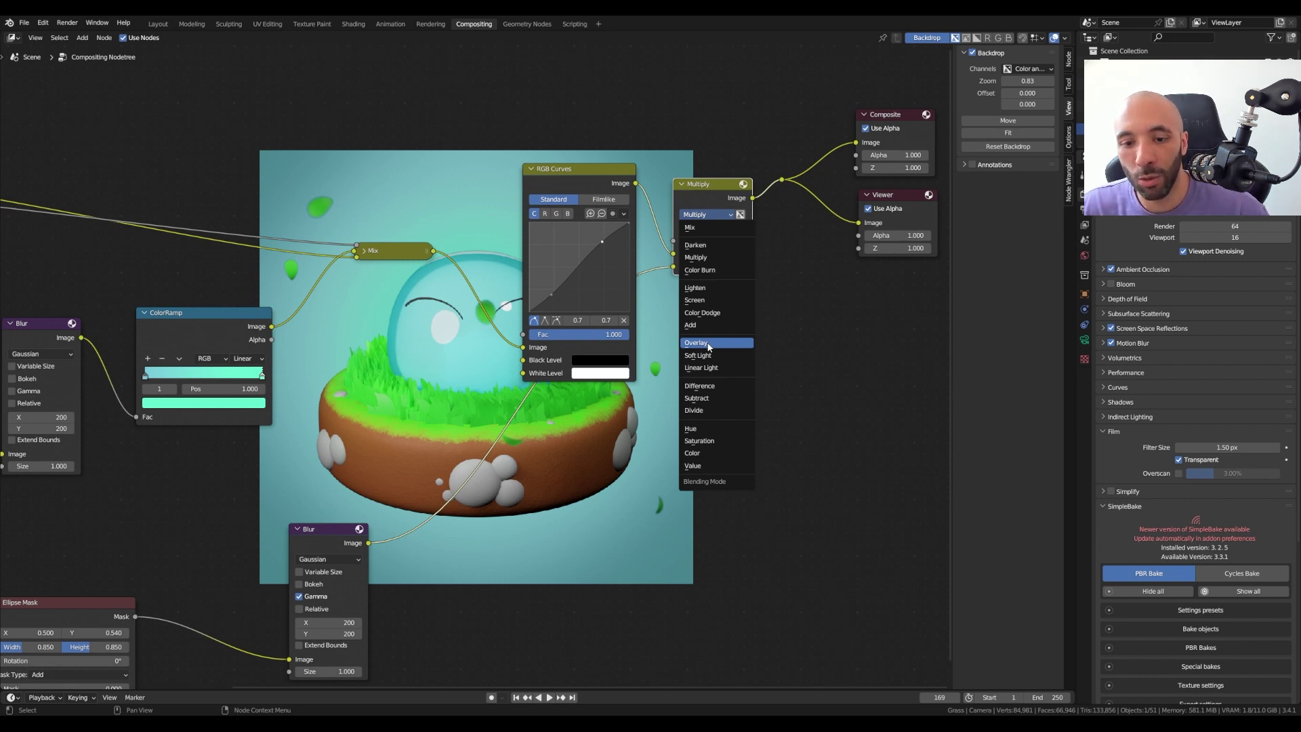
# Switch the vignette Mix to Overlay with a factor of 0.35
pyautogui.click(707, 345)
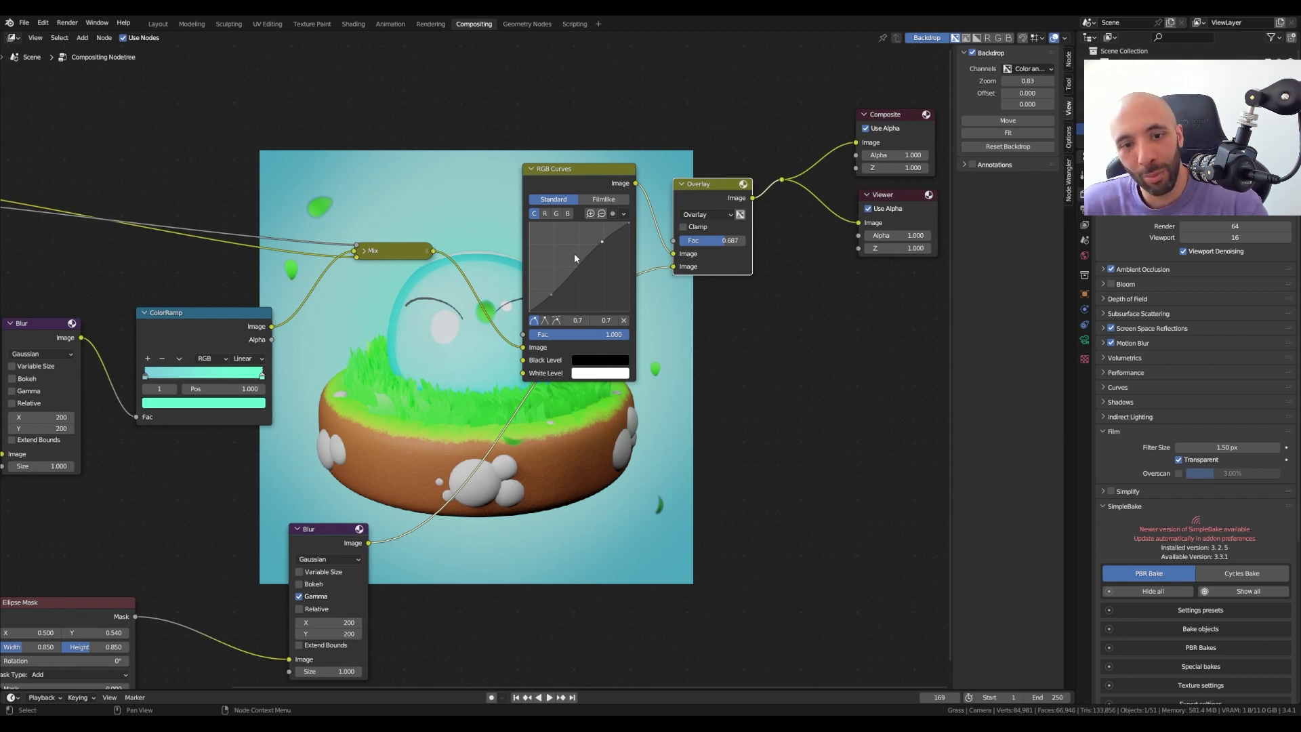
pyautogui.click(725, 241)
pyautogui.write('0.2')
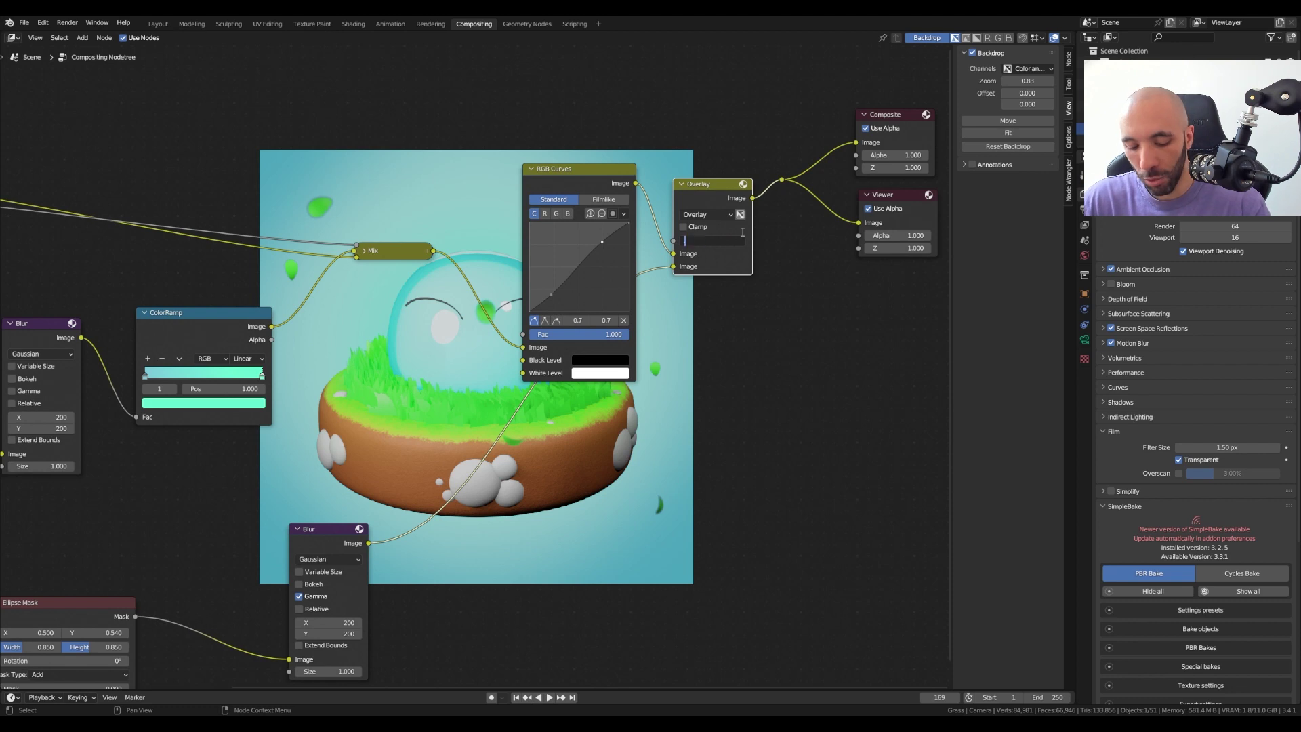
pyautogui.press('Return')
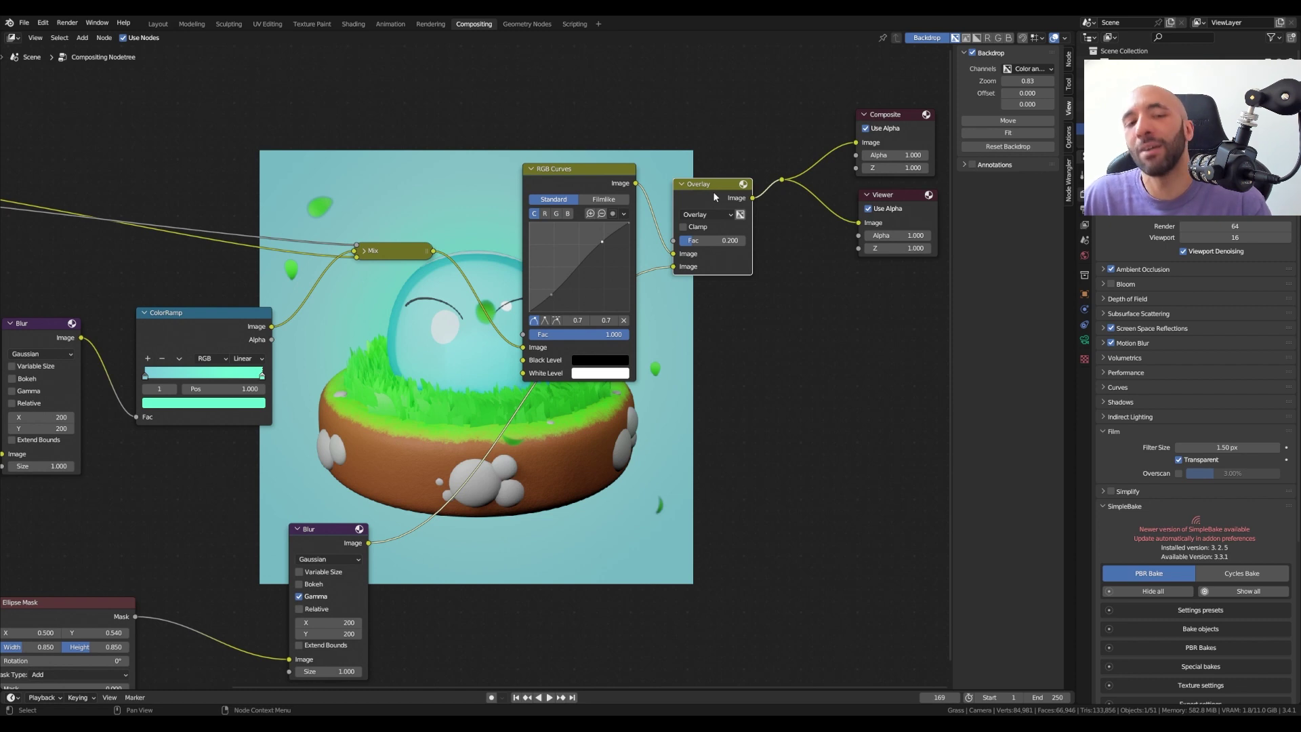
pyautogui.click(712, 242)
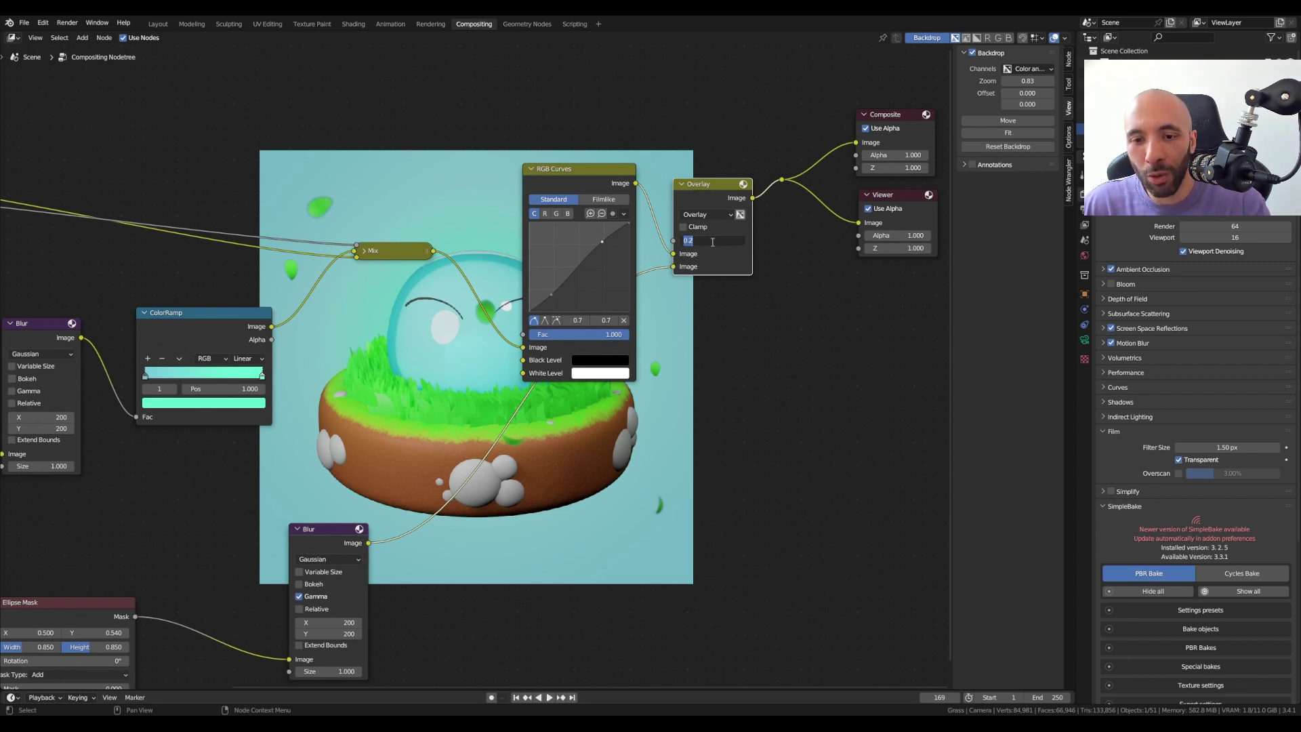
pyautogui.write('0.35')
pyautogui.press('Return')
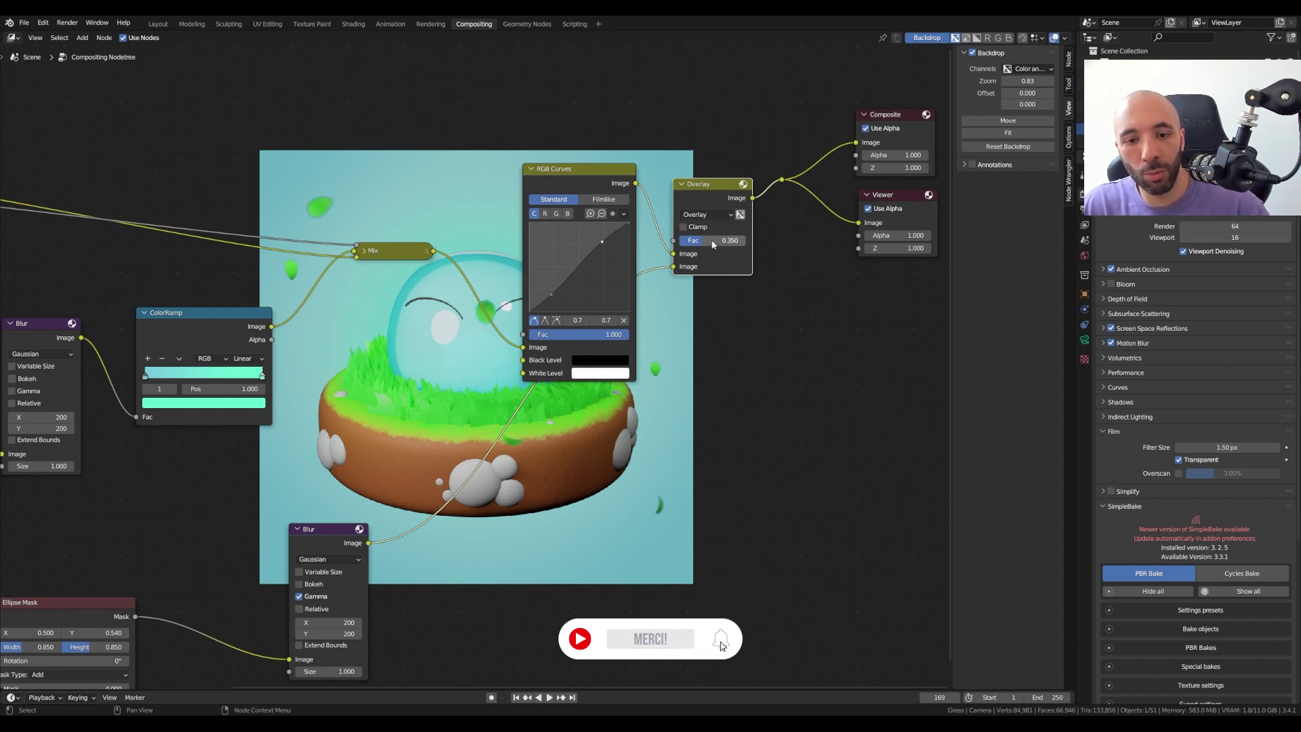
# Lower the RGB Curves dark point to about 0.7, 0.8 and show the Rendering workspace
pyautogui.scroll(1, 662, 685)
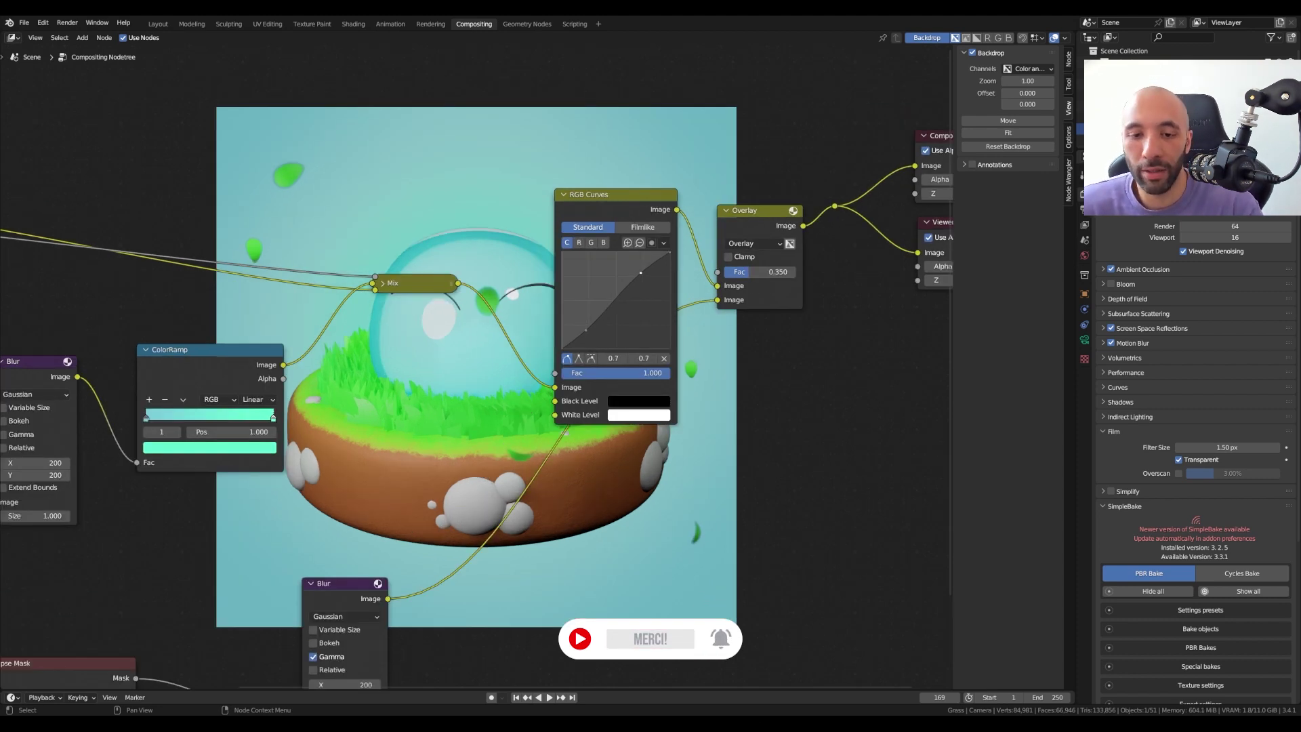
pyautogui.moveTo(585, 330); pyautogui.dragTo(583, 333)
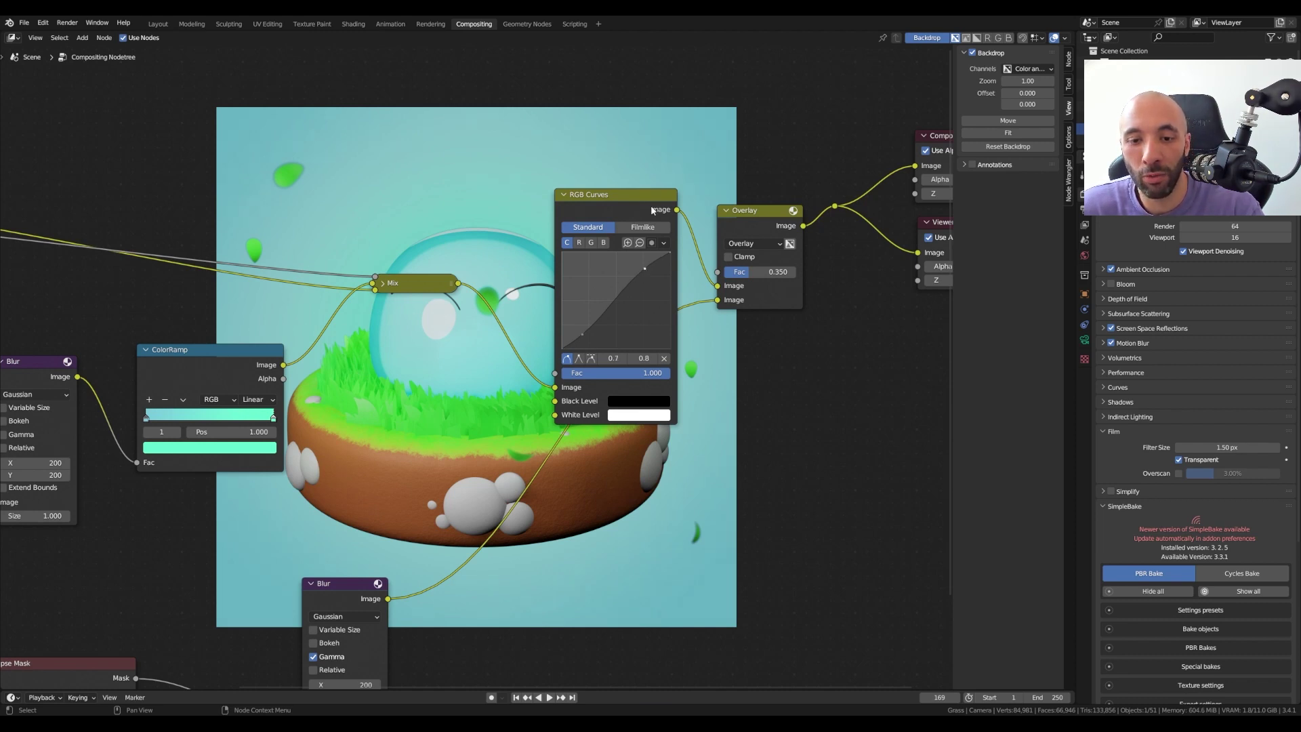
pyautogui.click(437, 24)
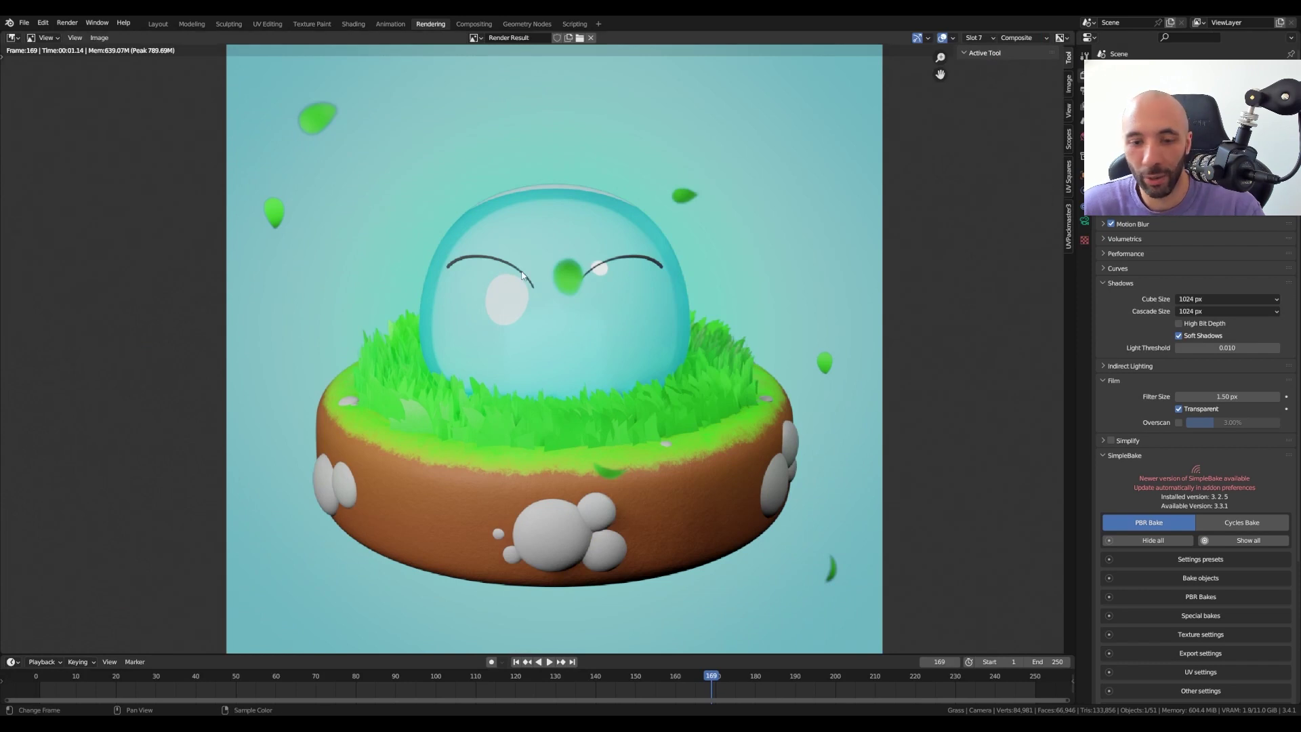
# Render frame 169 with F12 and zoom out on the Render Result
pyautogui.press('F12')
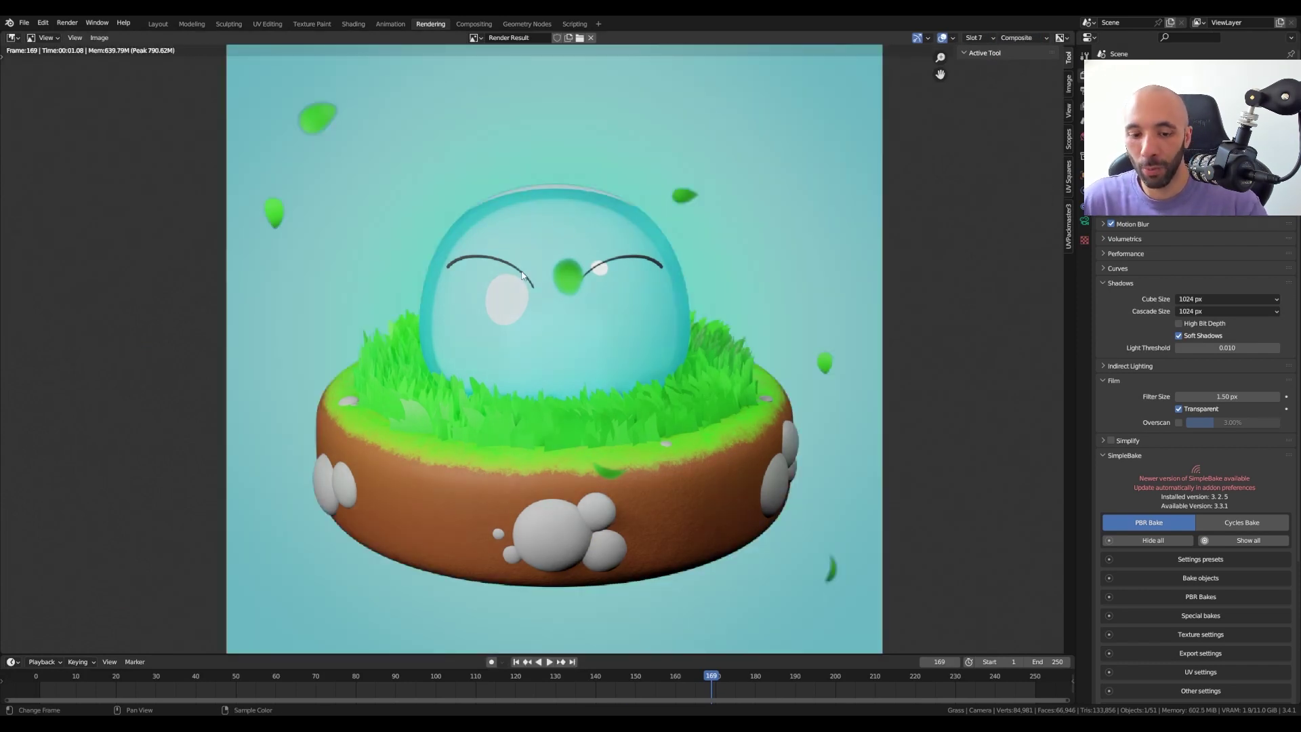
pyautogui.scroll(-1, 520, 302)
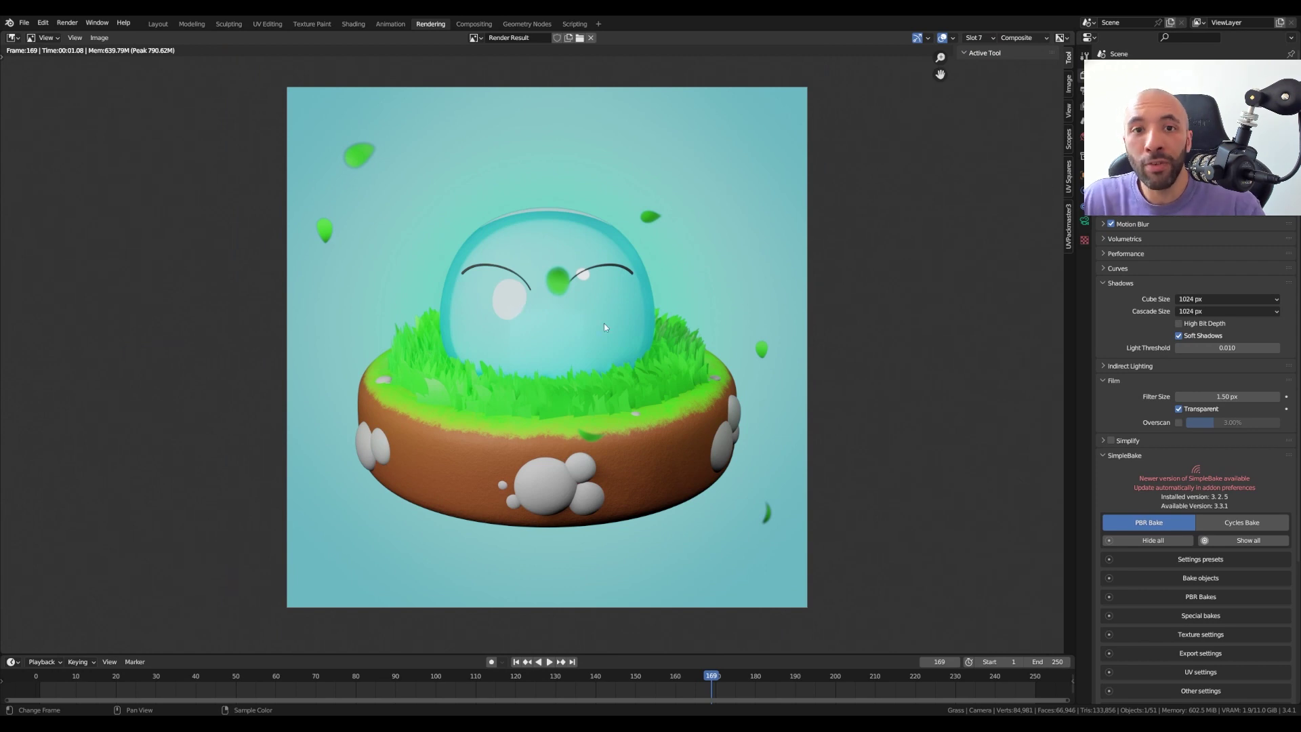